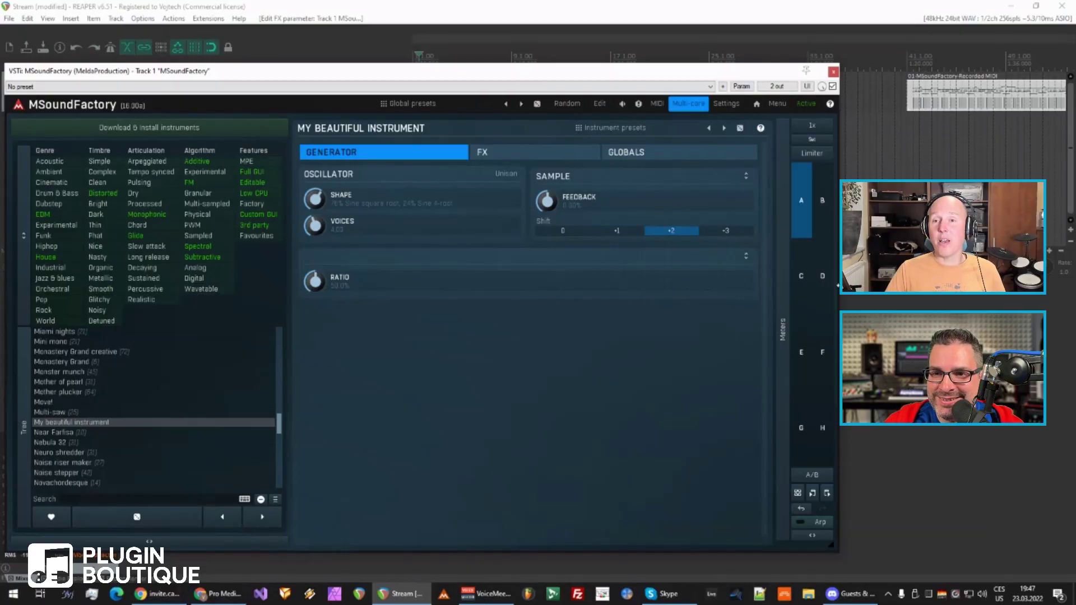
Open and close the main menu, visit the modular edit view, then return to the generator page
click(776, 105)
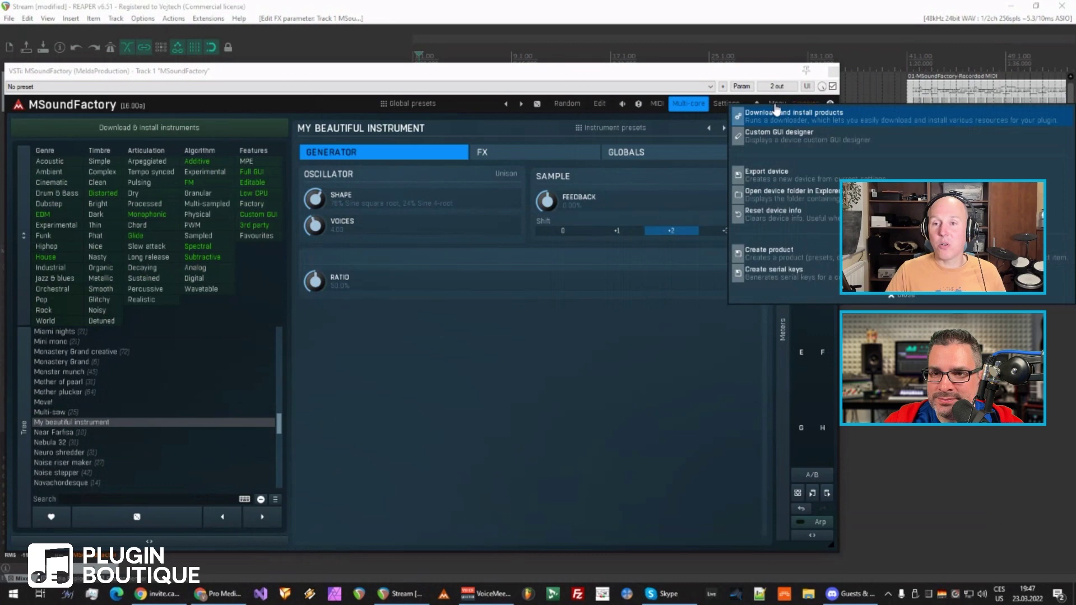
click(601, 104)
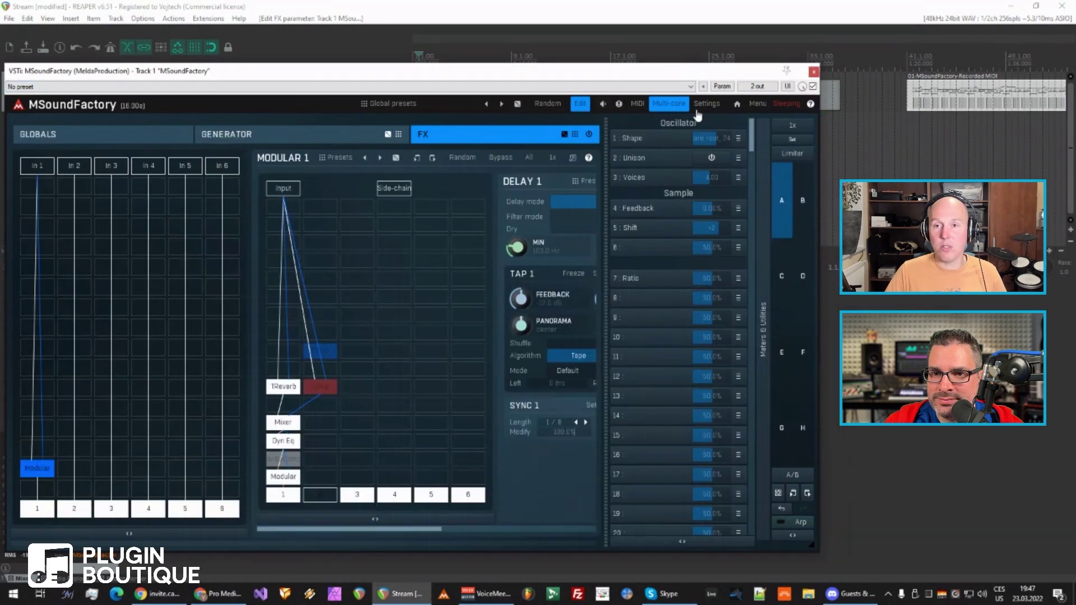
click(758, 107)
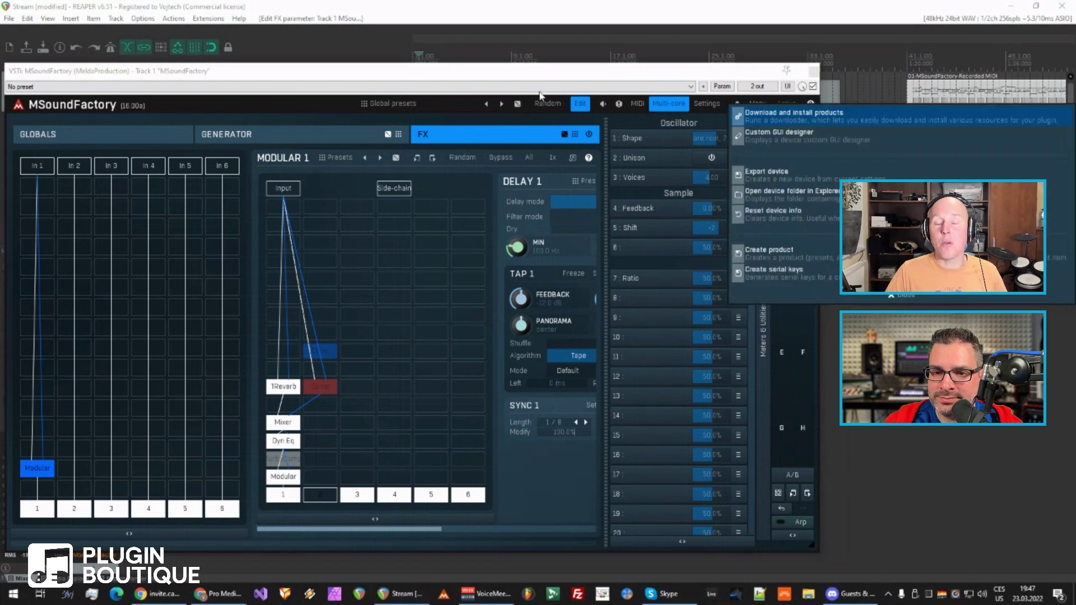
click(761, 106)
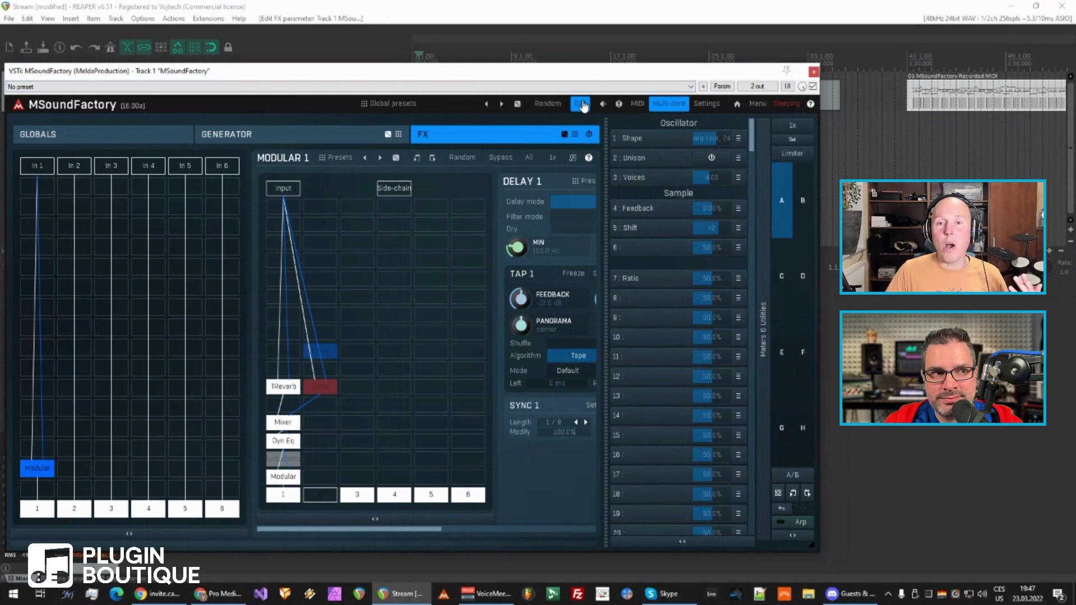
click(582, 104)
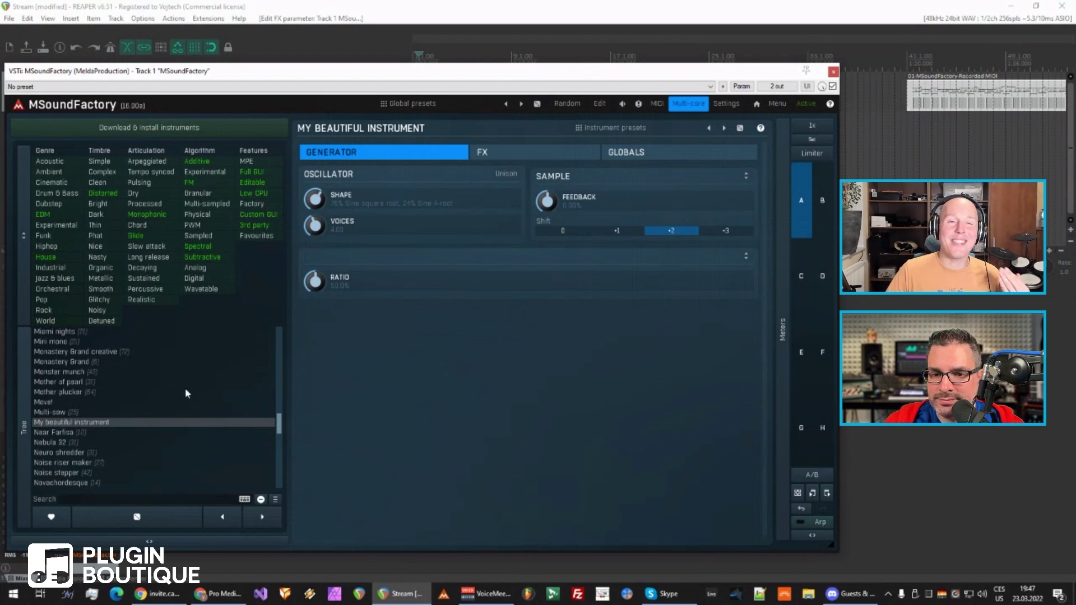
Reopen the main menu so it shows the full list with Custom GUI designer
click(781, 105)
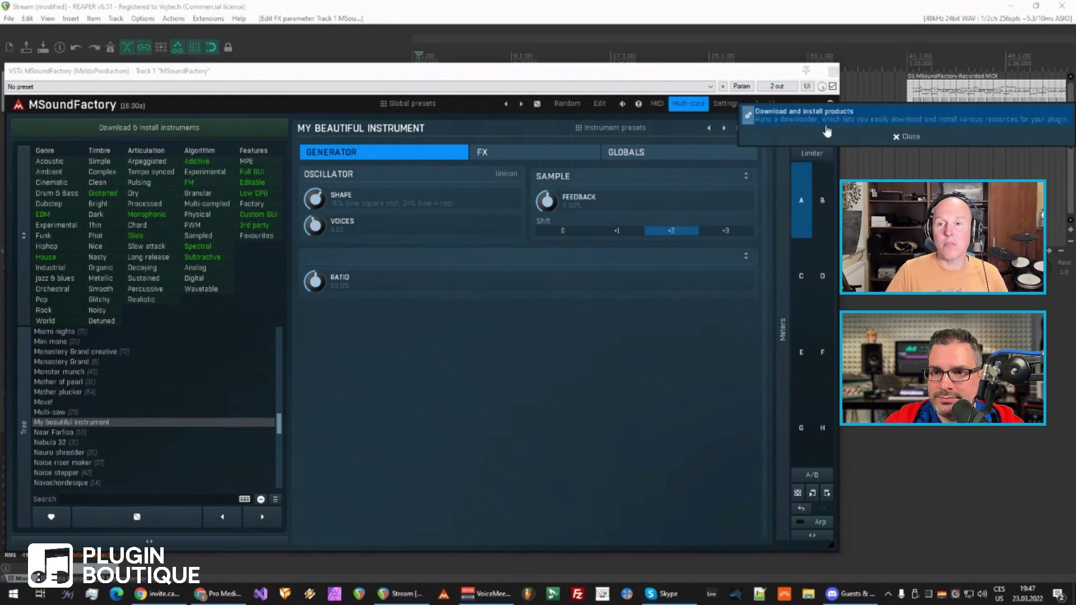
click(900, 138)
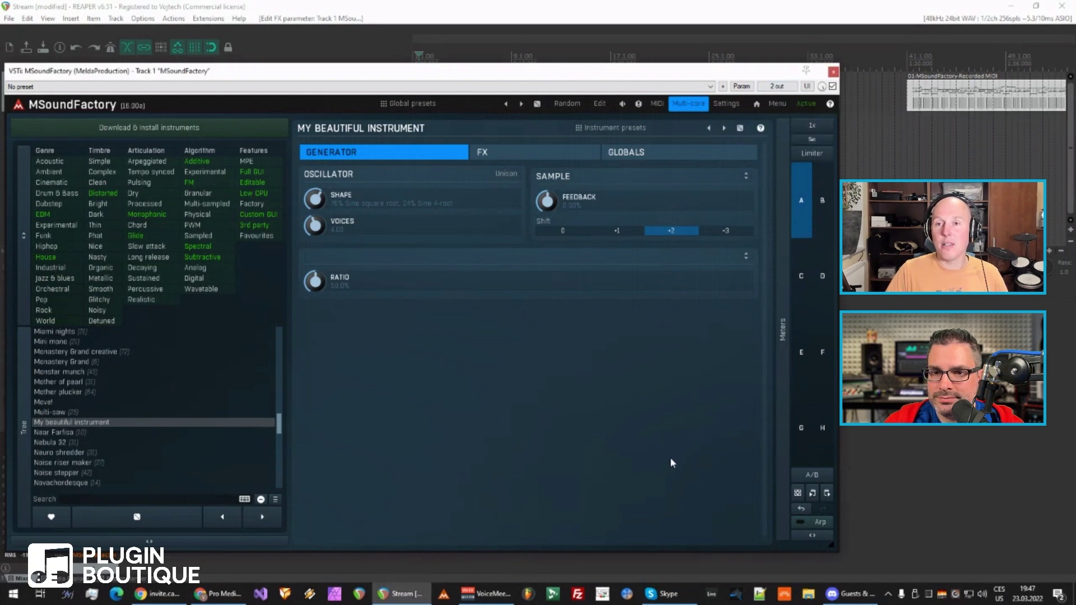
click(778, 104)
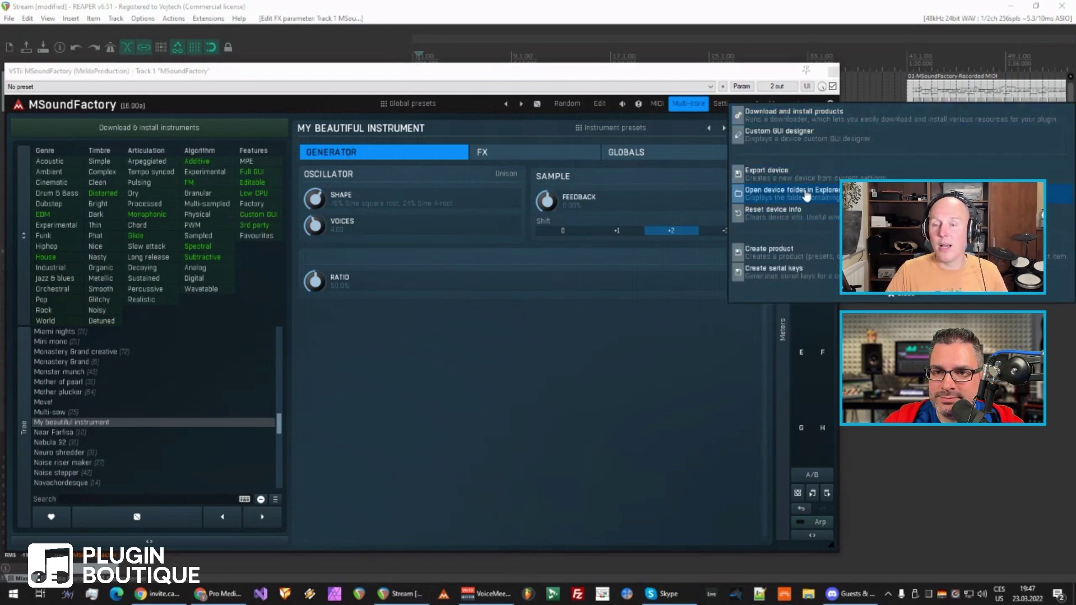
Launch the Custom GUI designer and set the misty-forest grand piano image as its background
click(792, 140)
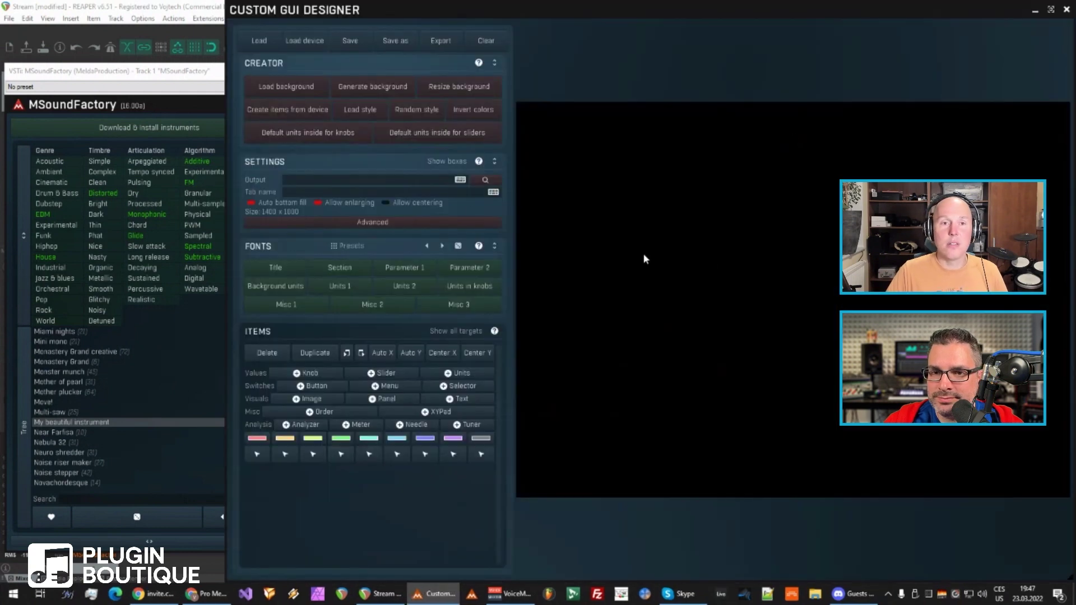
drag(560, 10, 496, 3)
click(232, 82)
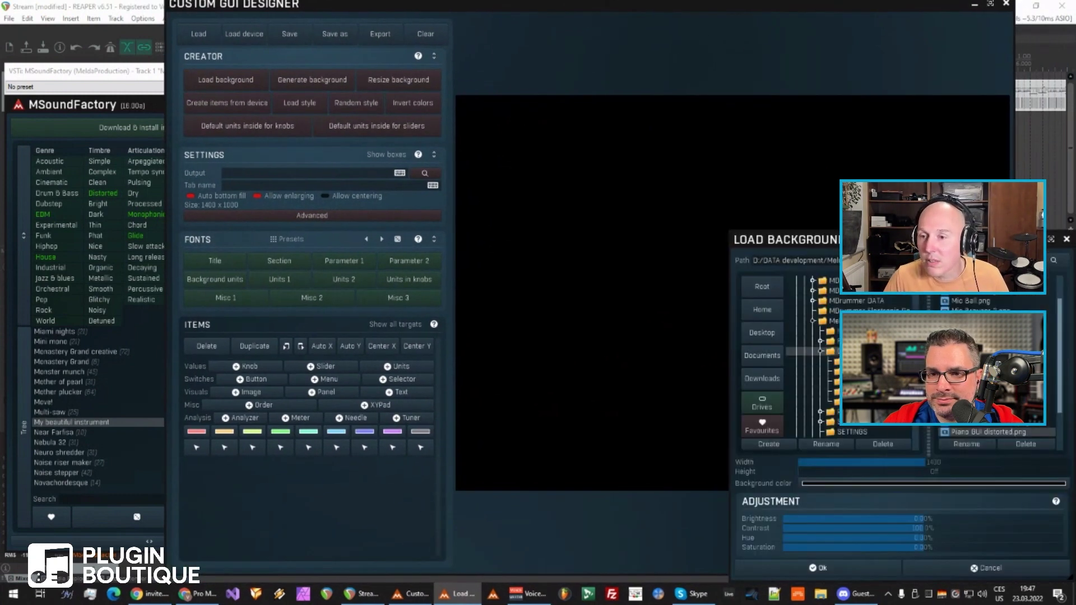
scroll(998, 365, down, 3)
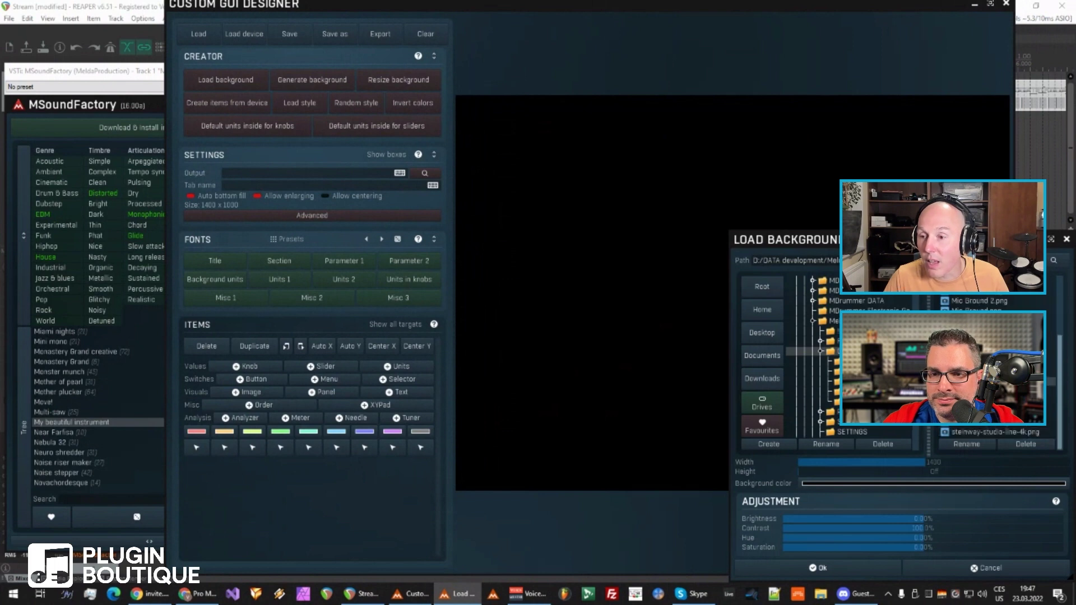
click(987, 364)
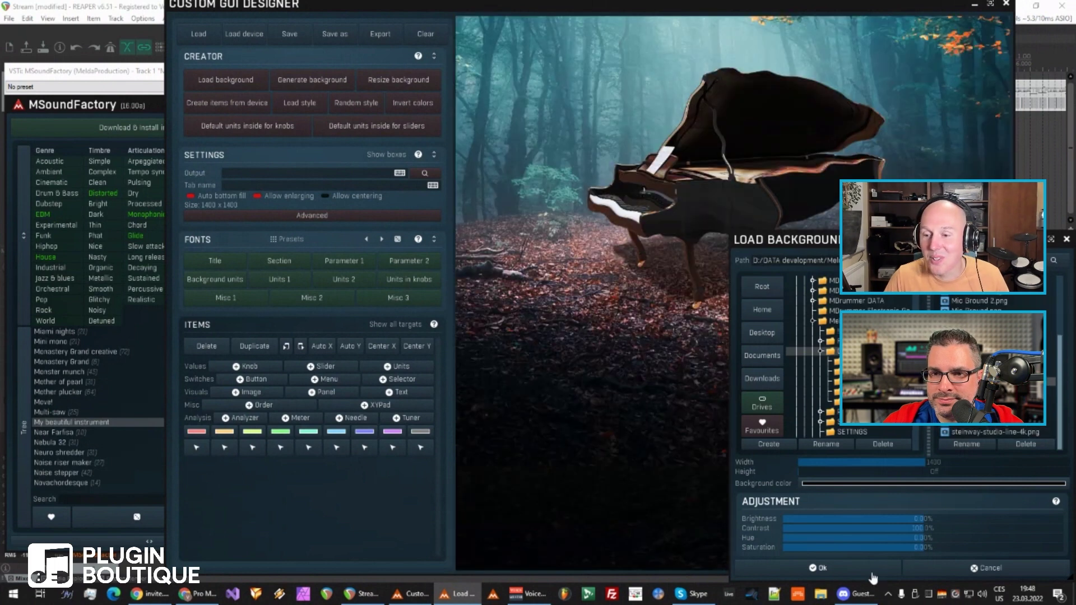
click(873, 571)
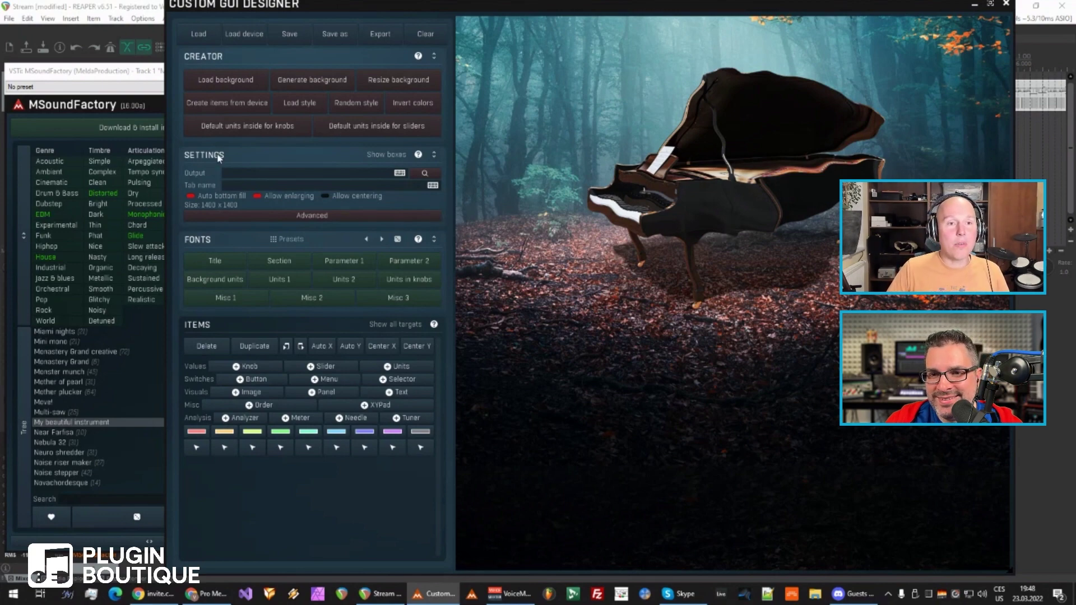
Save the GUI design as a new project named 'My aaaaaaaaaaaaaaaaaaaaaaaaa'
mouse_move(299, 4)
mouse_down()
mouse_move(480, 148)
mouse_move(372, 55)
mouse_move(300, 15)
mouse_up()
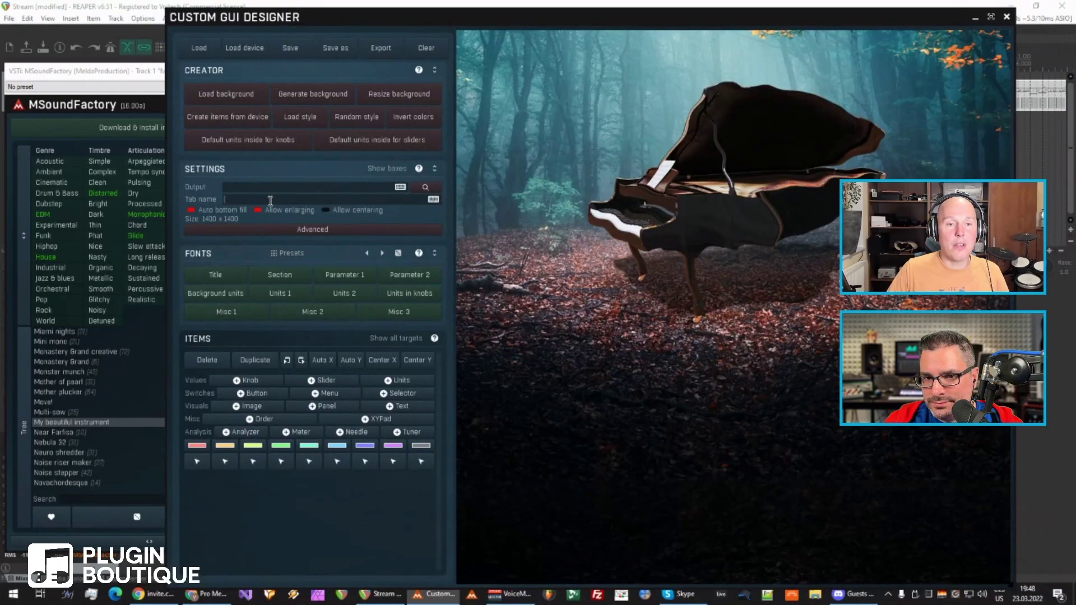
drag(287, 17, 536, 275)
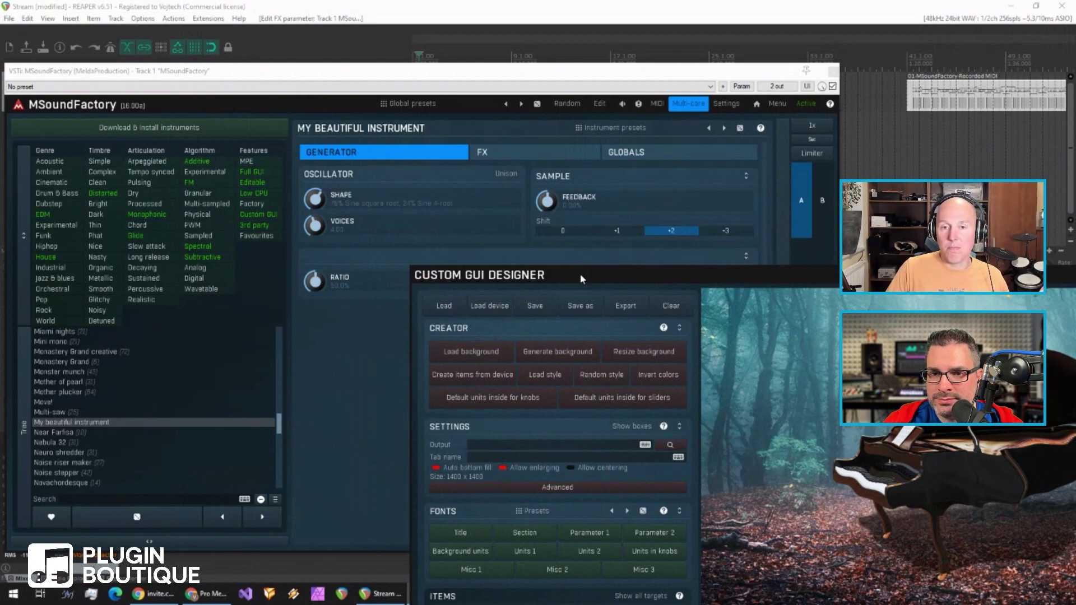
drag(580, 274, 354, 54)
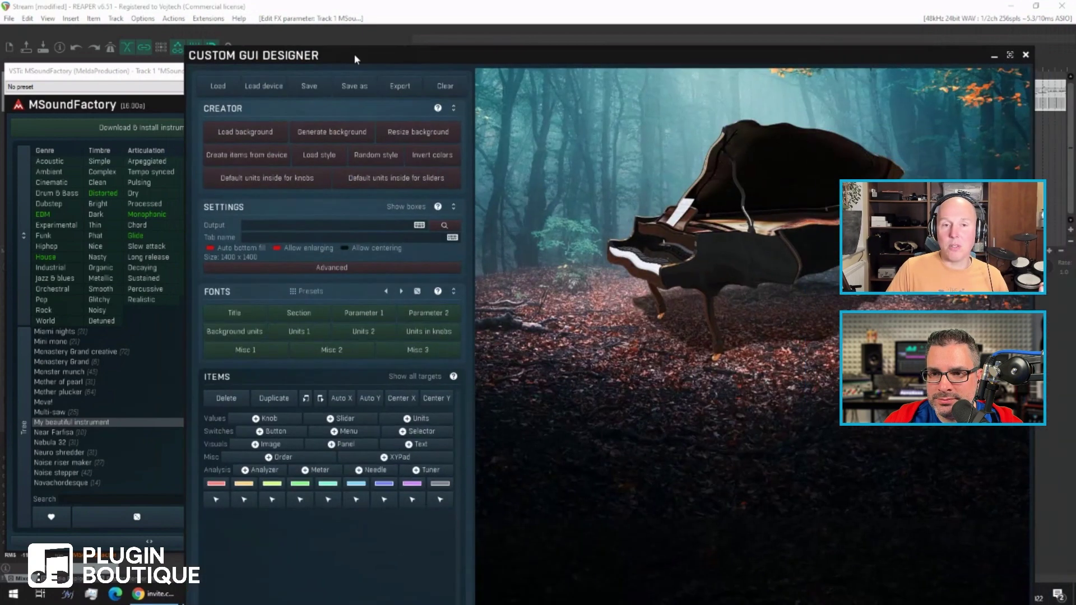
click(358, 87)
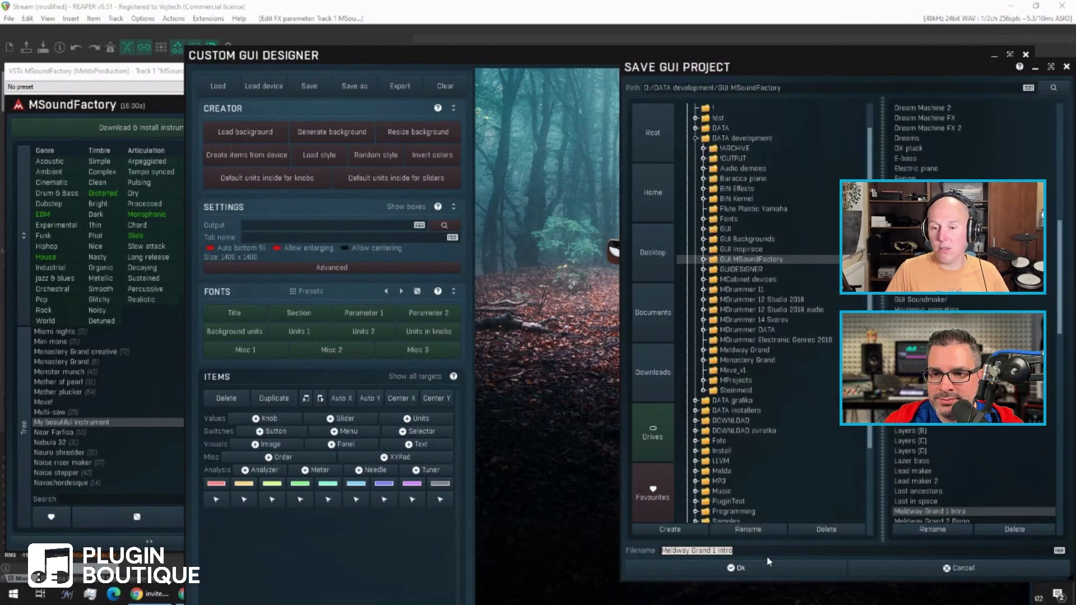
text(Generator#)
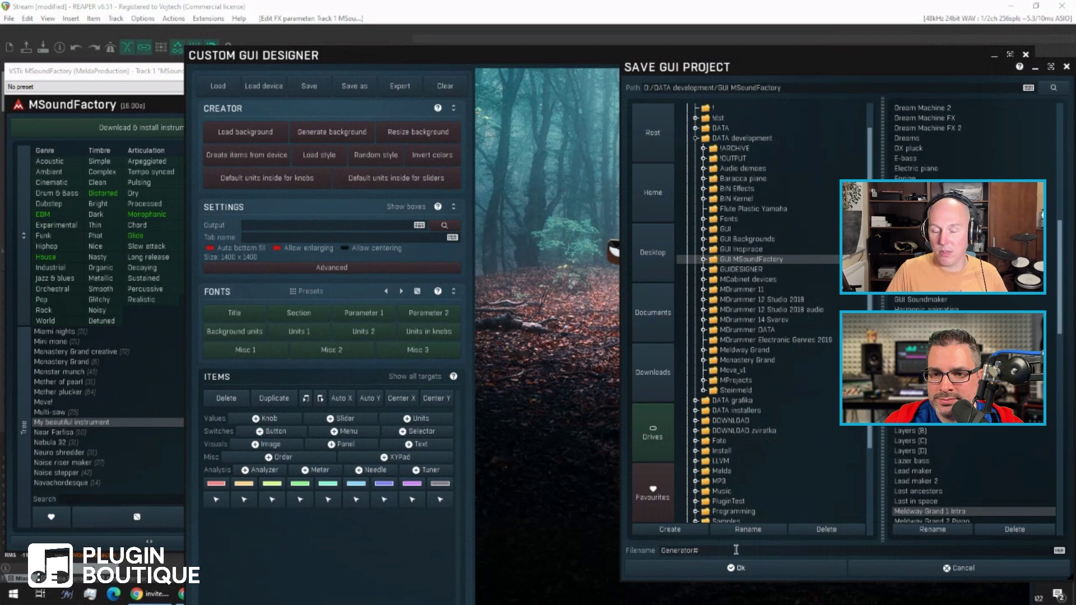
key(ctrl+a)
text(My)
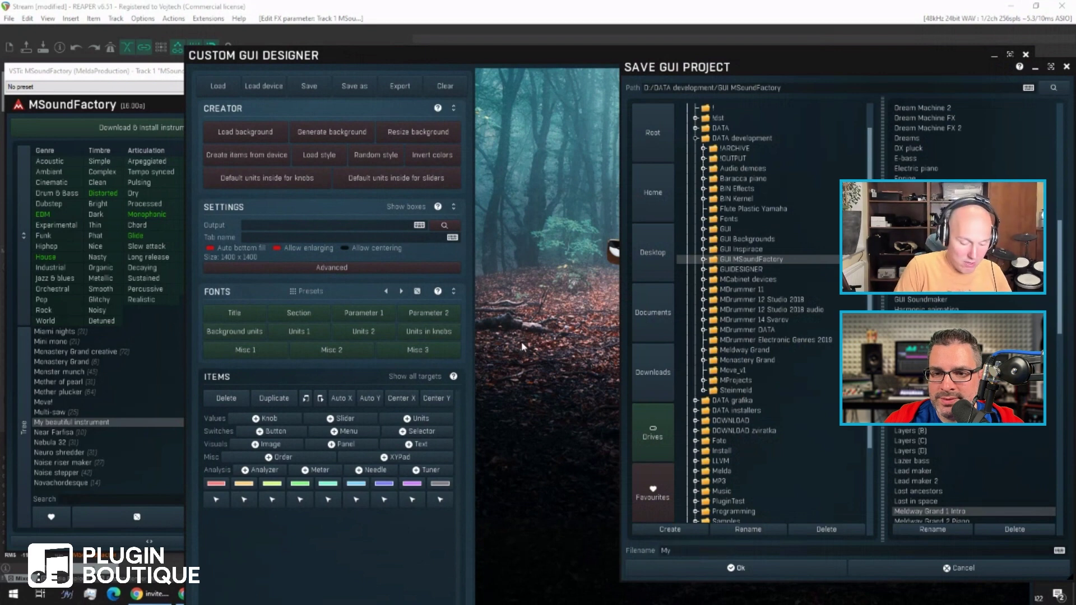
text( aaaaaaaaaaaaaaaaaaaaaaaaa)
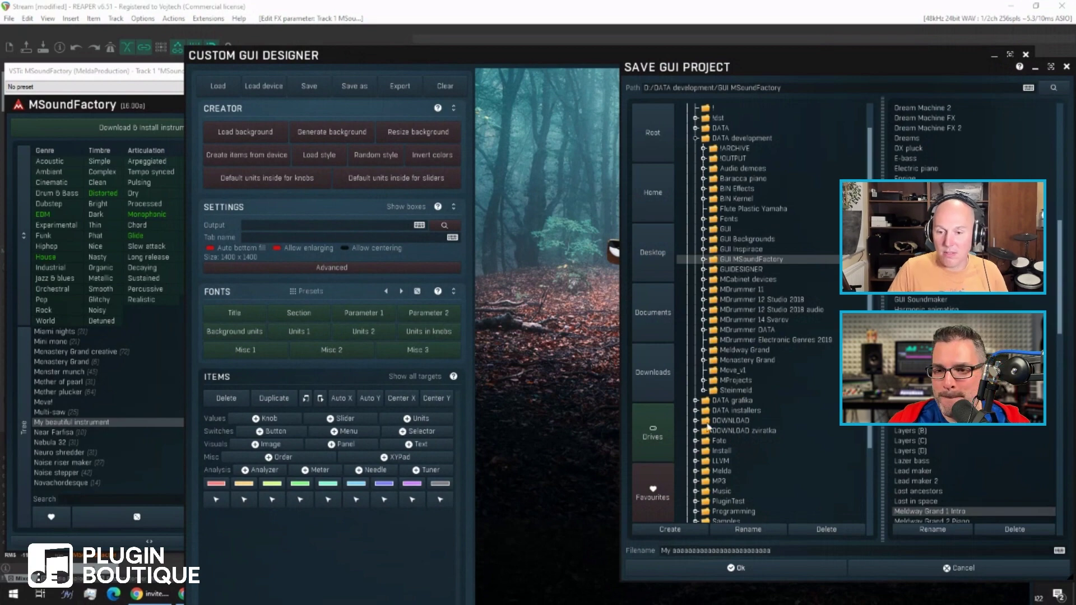
click(725, 569)
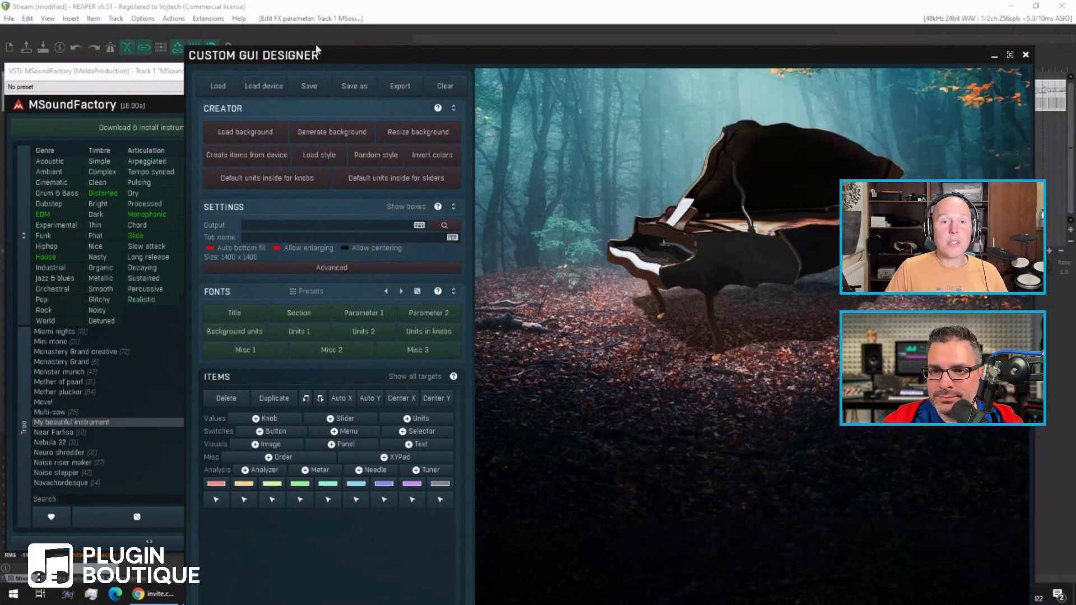
Enter 'Generator' in the Tab name field under Settings
drag(338, 52, 408, 190)
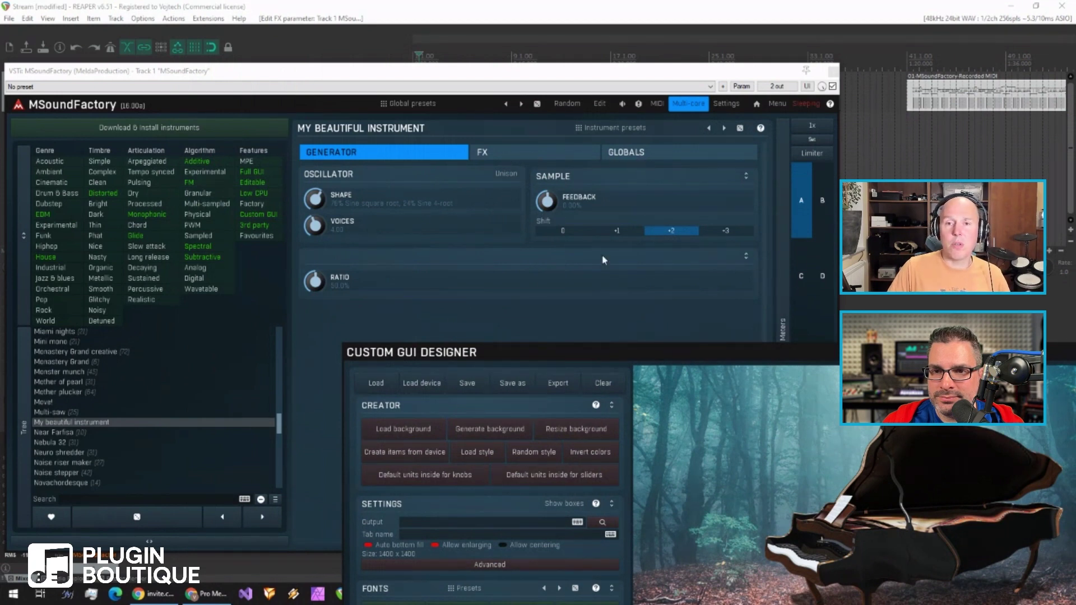
drag(612, 354, 487, 43)
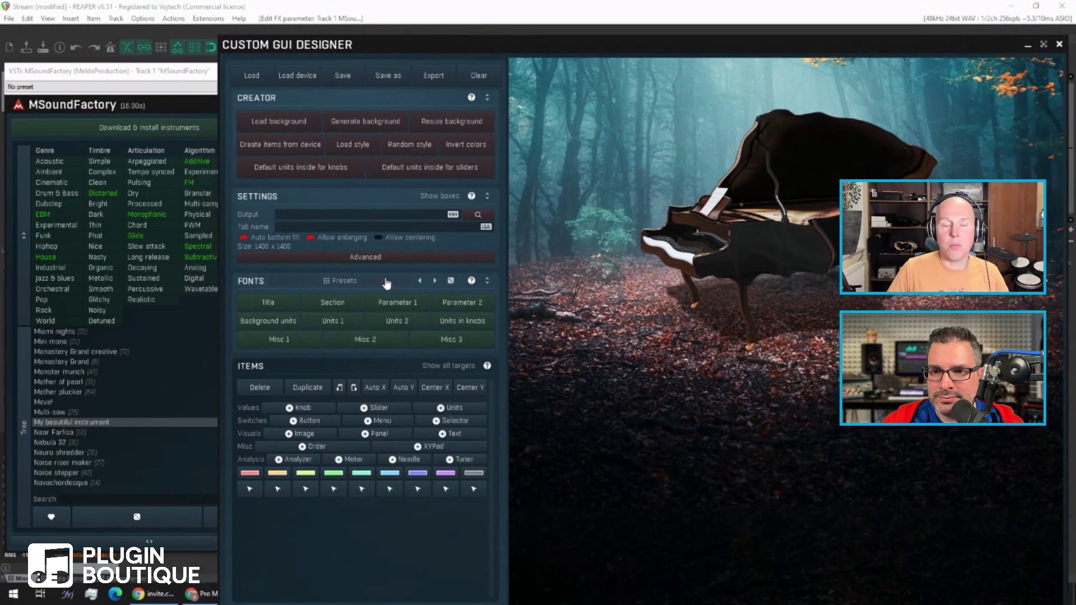
click(345, 226)
text(Generator)
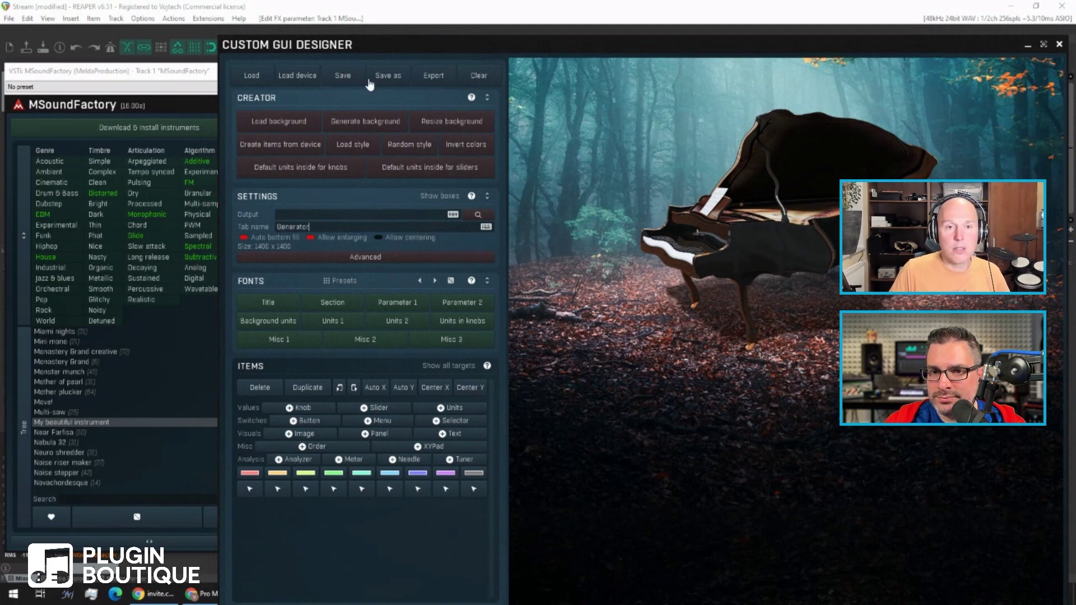
Generate the Oscillator and Sample controls from the device onto the forest background
click(291, 150)
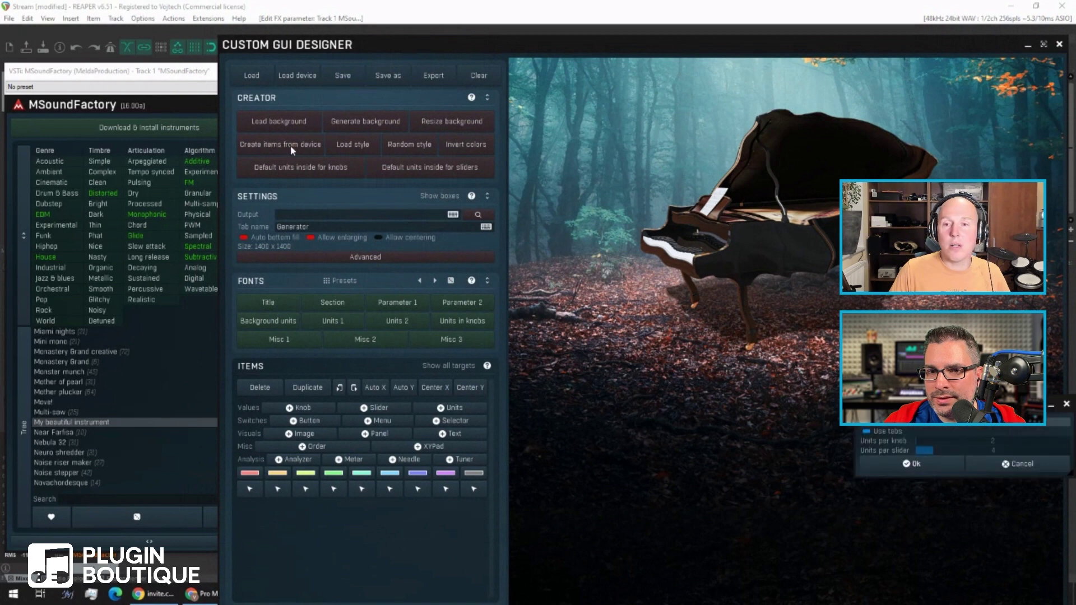
click(926, 467)
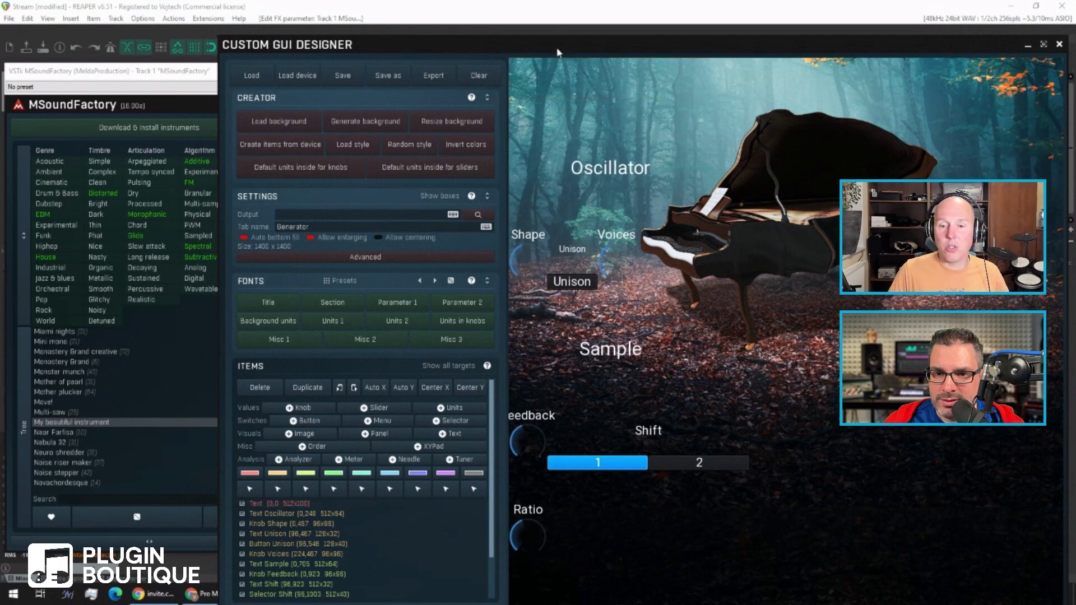
drag(560, 42, 487, 56)
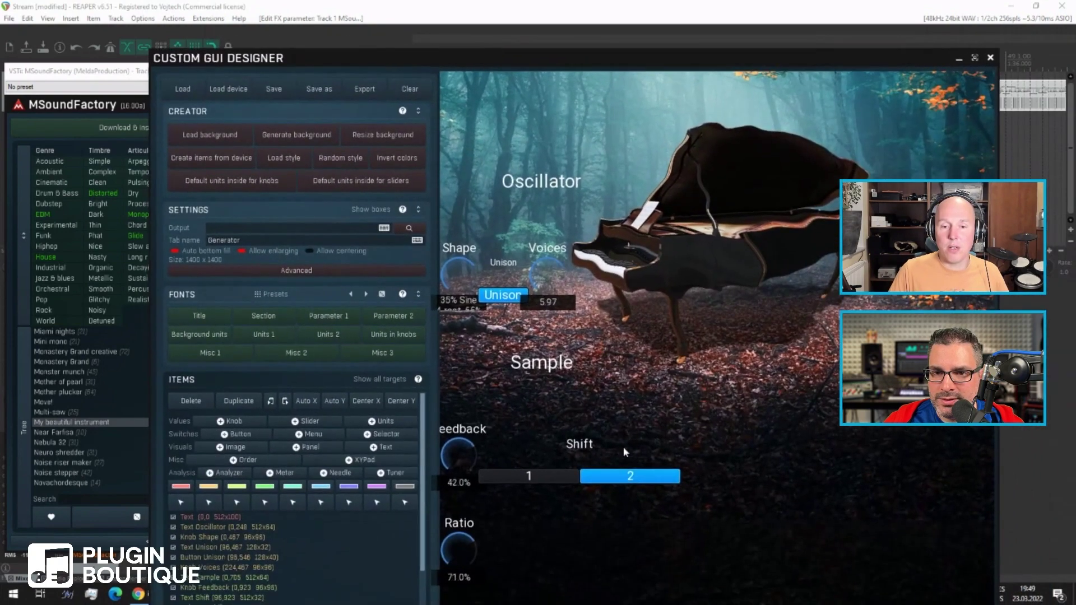
Shift the Oscillator heading down-left and delete the small Unison text label
click(542, 171)
drag(558, 183, 546, 212)
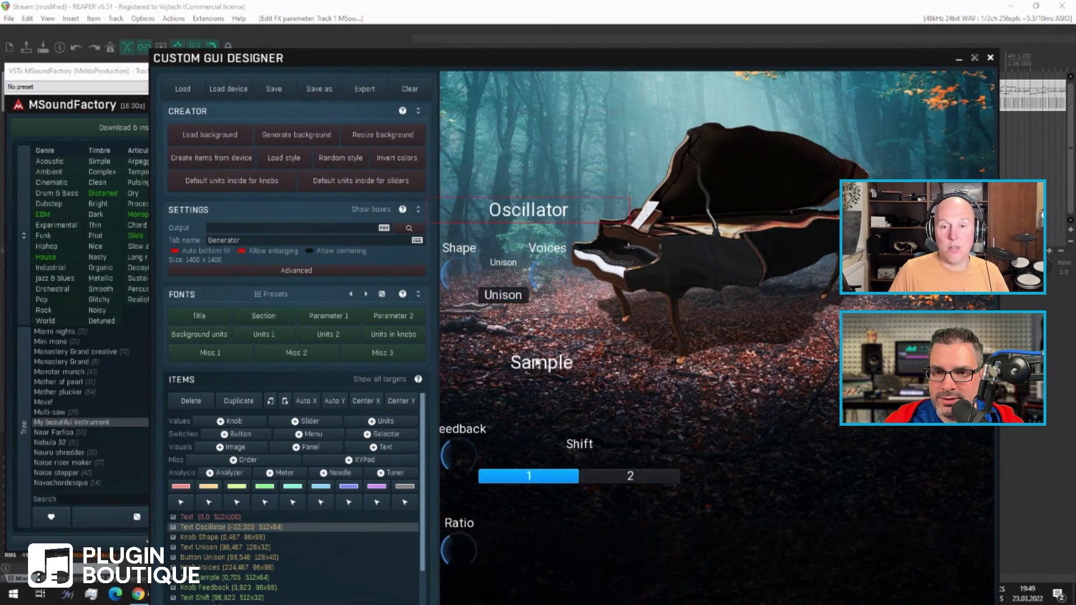
click(512, 263)
key(Delete)
key(Return)
Select the Sample heading and raise the designer window higher on screen
click(541, 363)
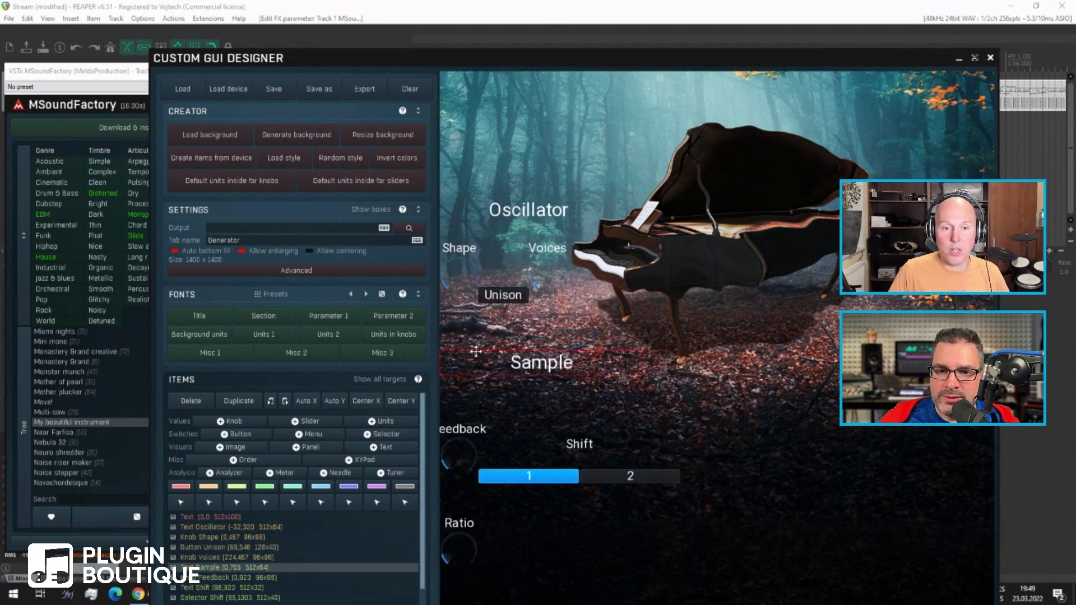
drag(467, 59, 484, 15)
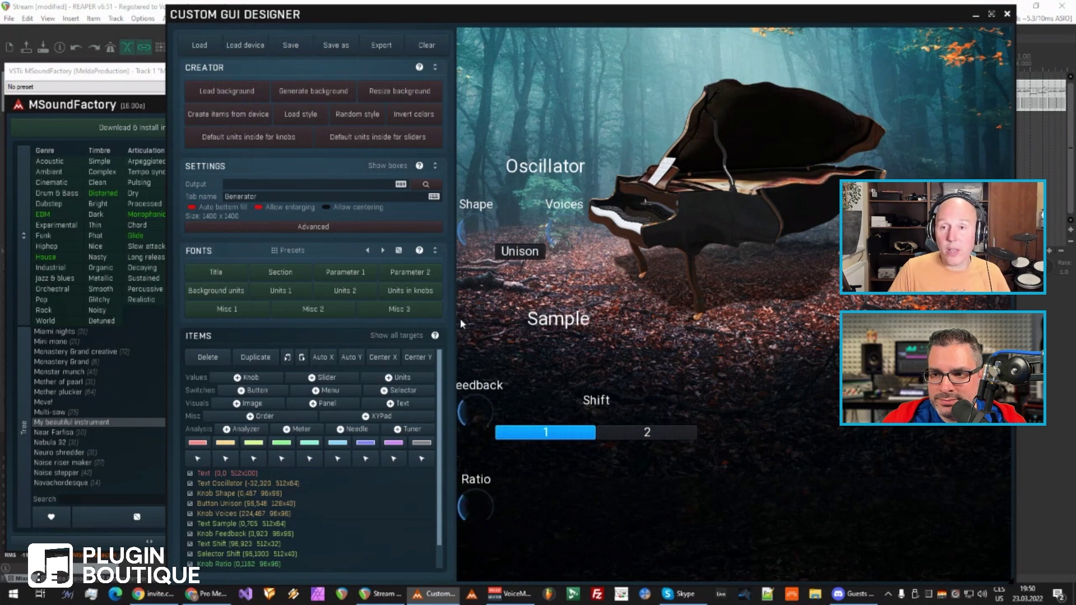
Fold away CREATOR and set the output to My beautiful instrument.mInstrument in the ! folder
click(268, 70)
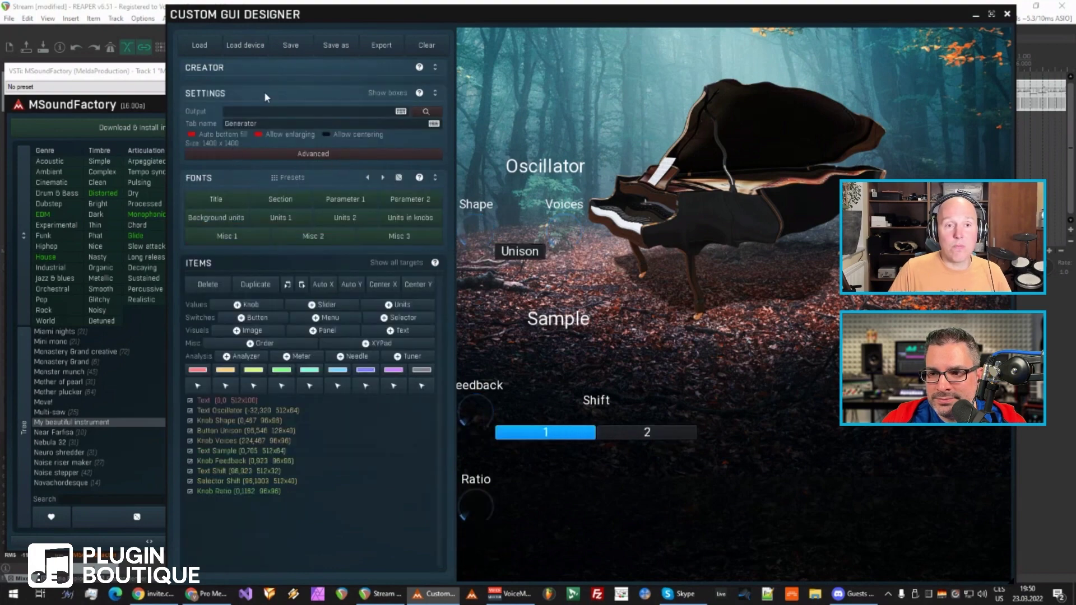
click(271, 155)
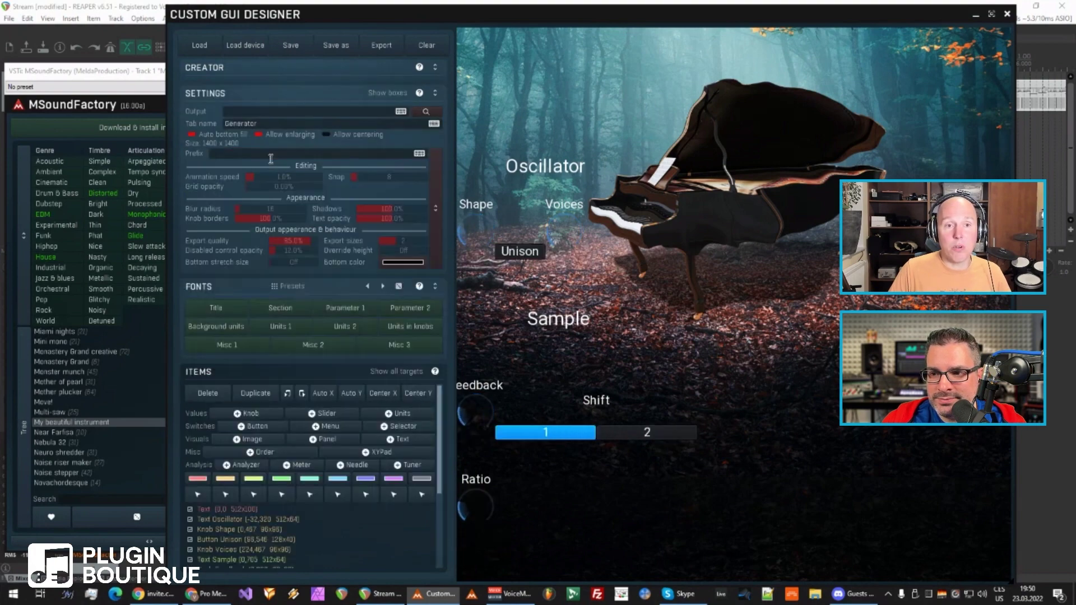
click(436, 211)
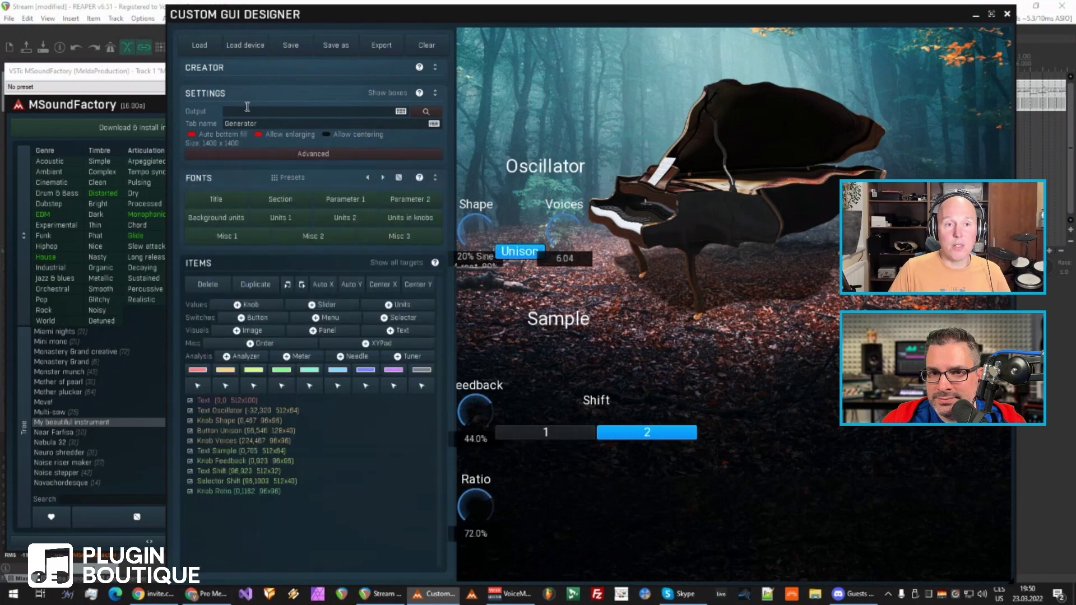
click(427, 112)
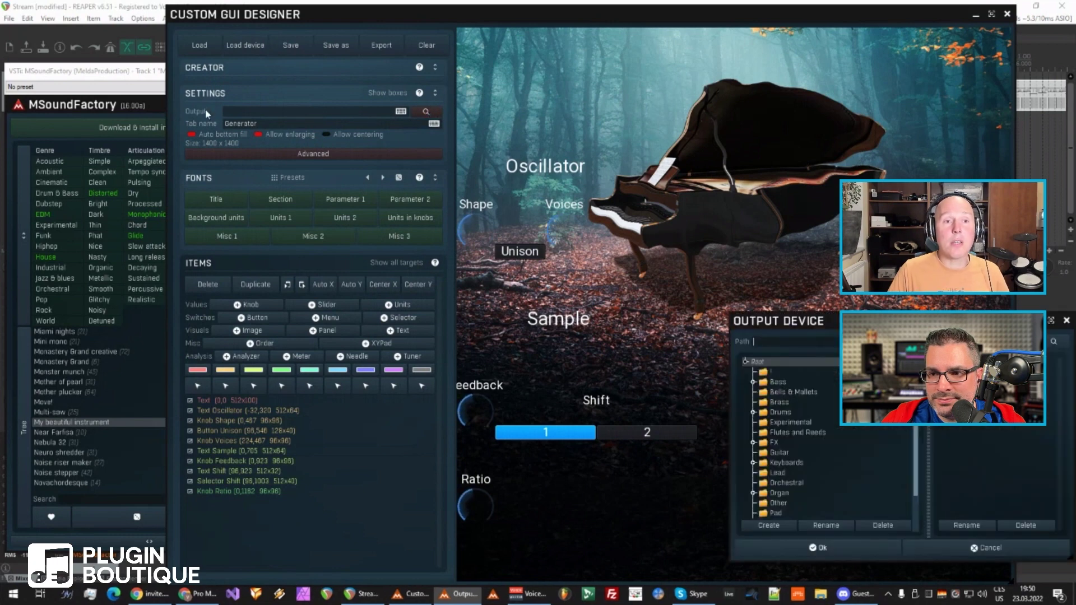
click(771, 371)
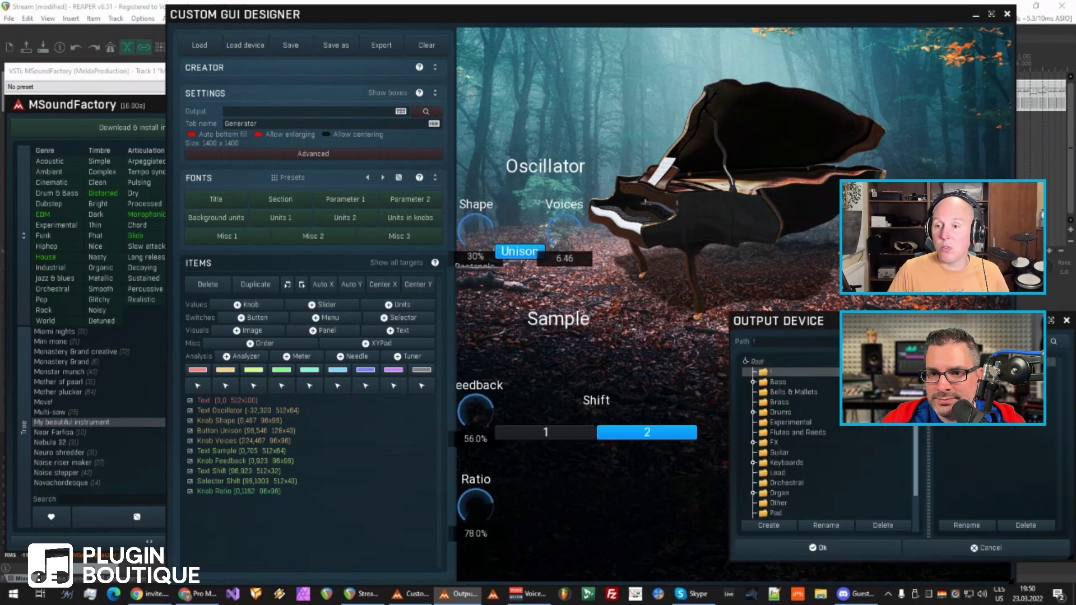
click(818, 547)
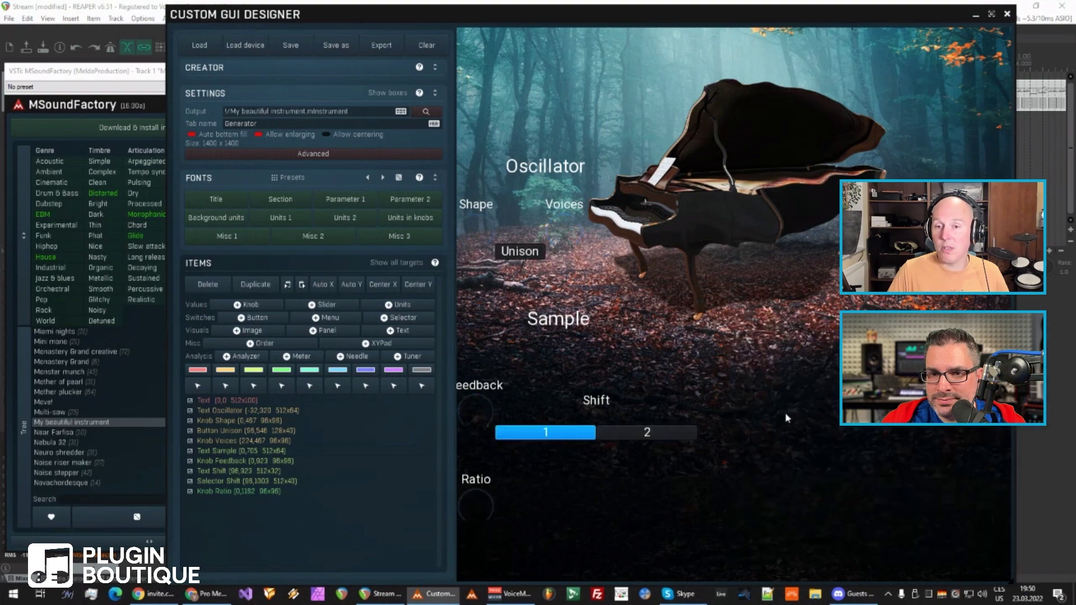
Apply the Boxed big font preset to the GUI, then save the design
click(311, 93)
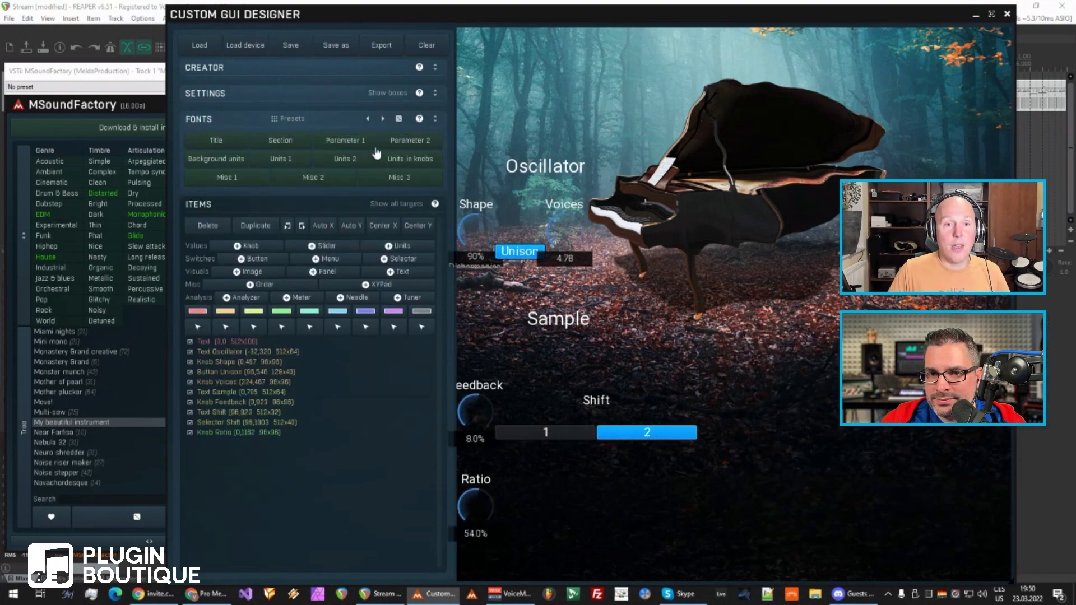
click(309, 119)
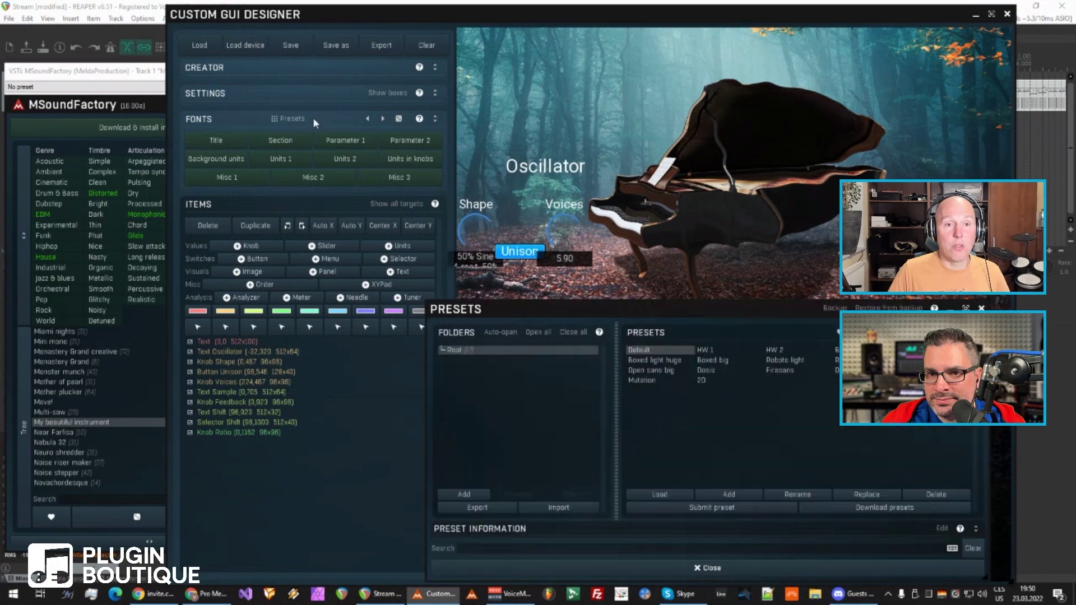
click(782, 351)
click(707, 362)
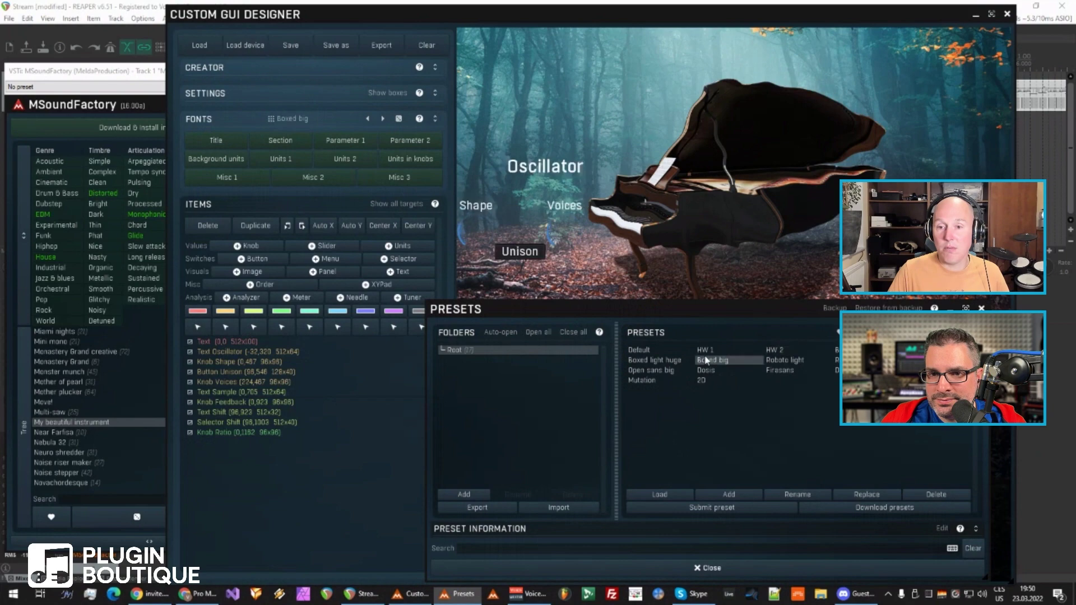
click(677, 566)
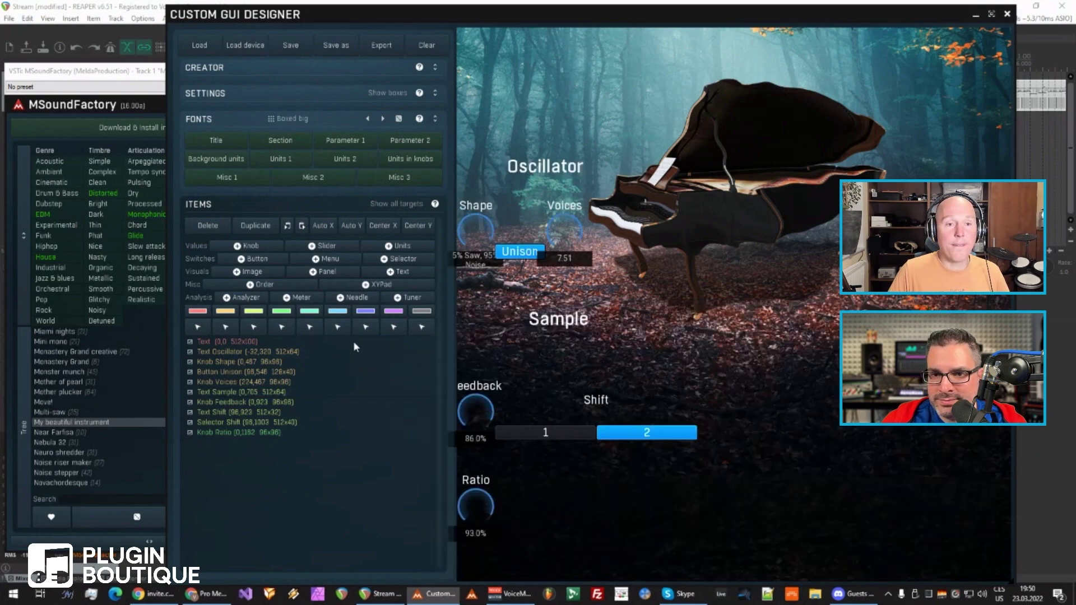
click(207, 120)
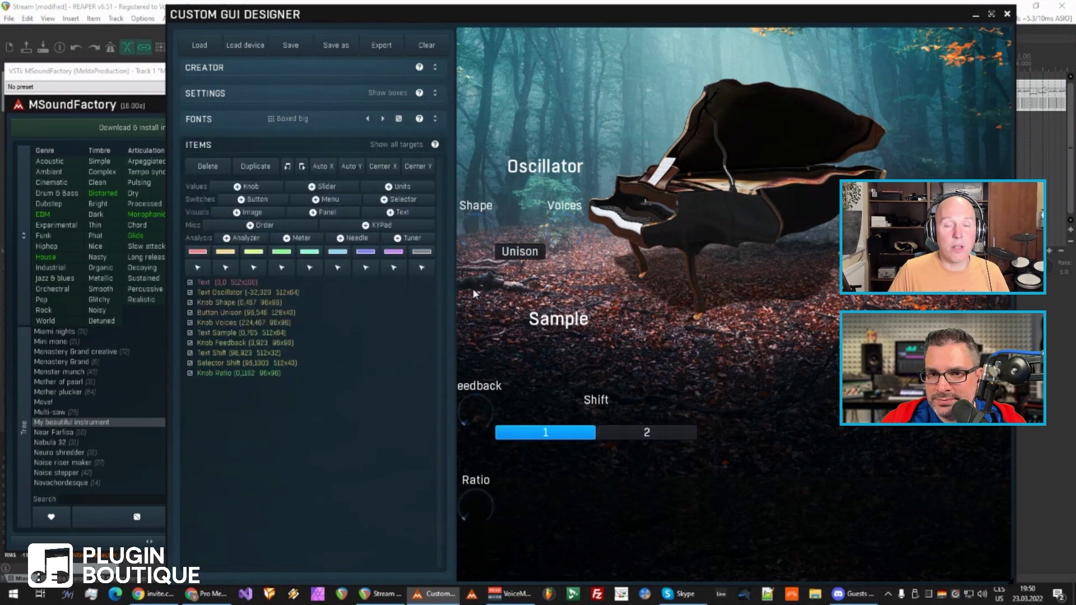
click(294, 51)
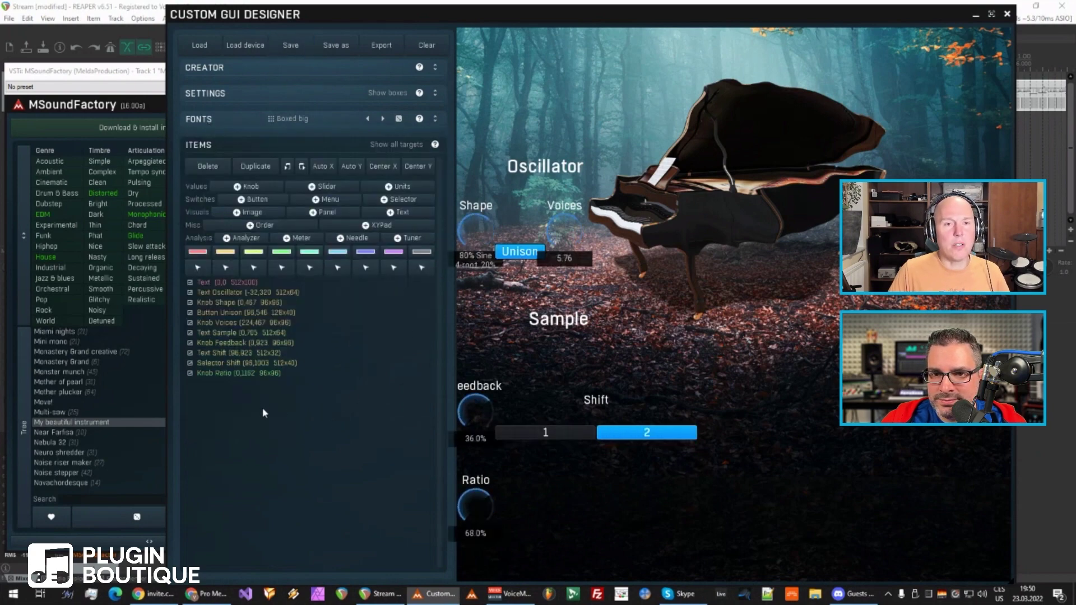
Select the instrument name in the Output path and add a new Text item
click(212, 95)
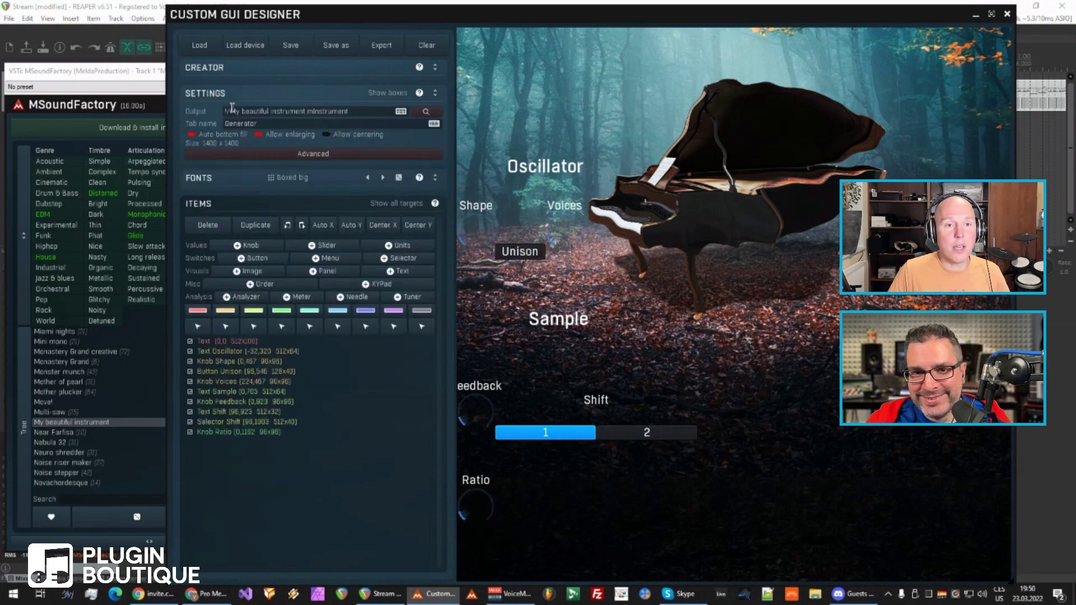
drag(230, 110, 308, 113)
key(ctrl+c)
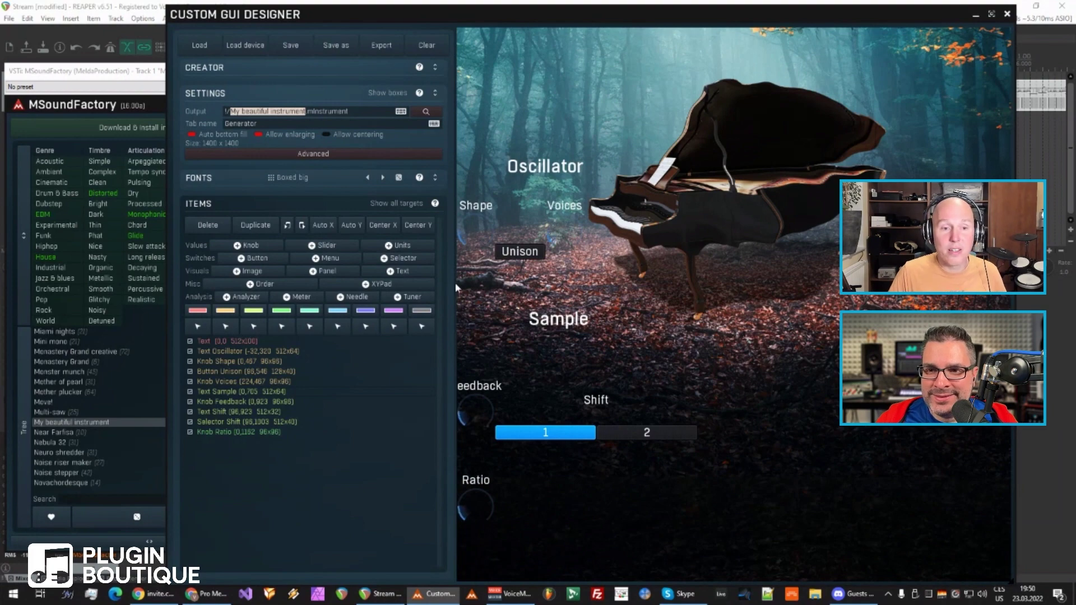
click(418, 272)
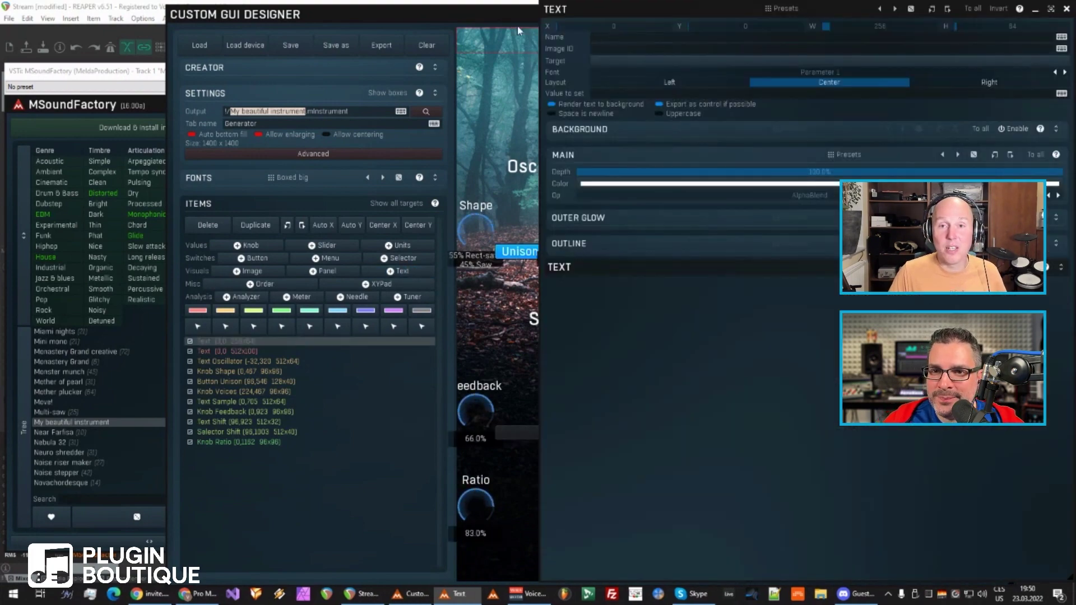
Paste 'My beautiful instrument' as the new text item's name
click(1067, 9)
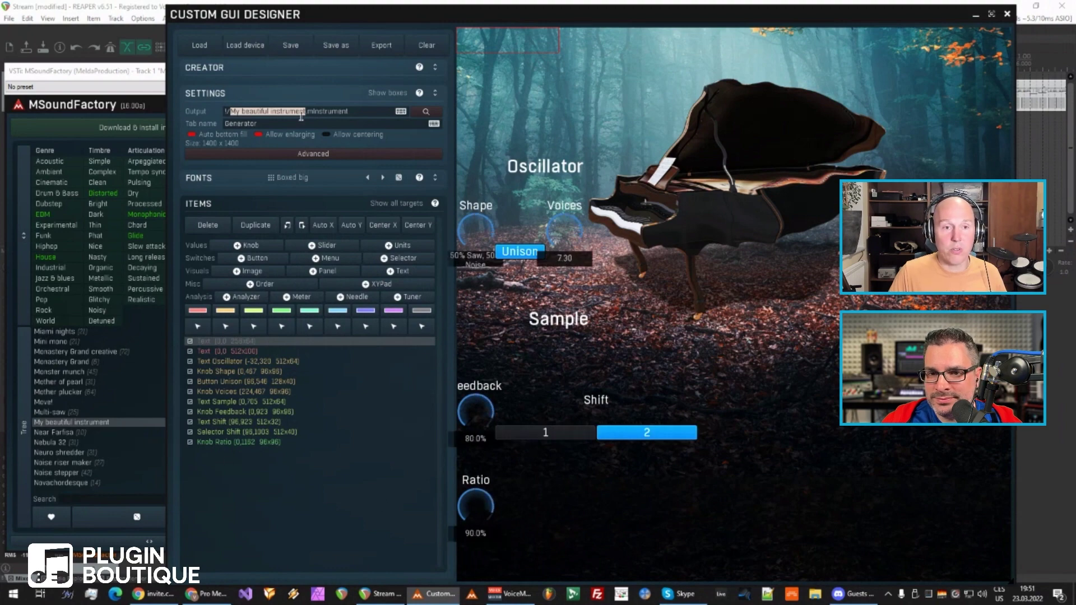
click(230, 100)
double_click(520, 45)
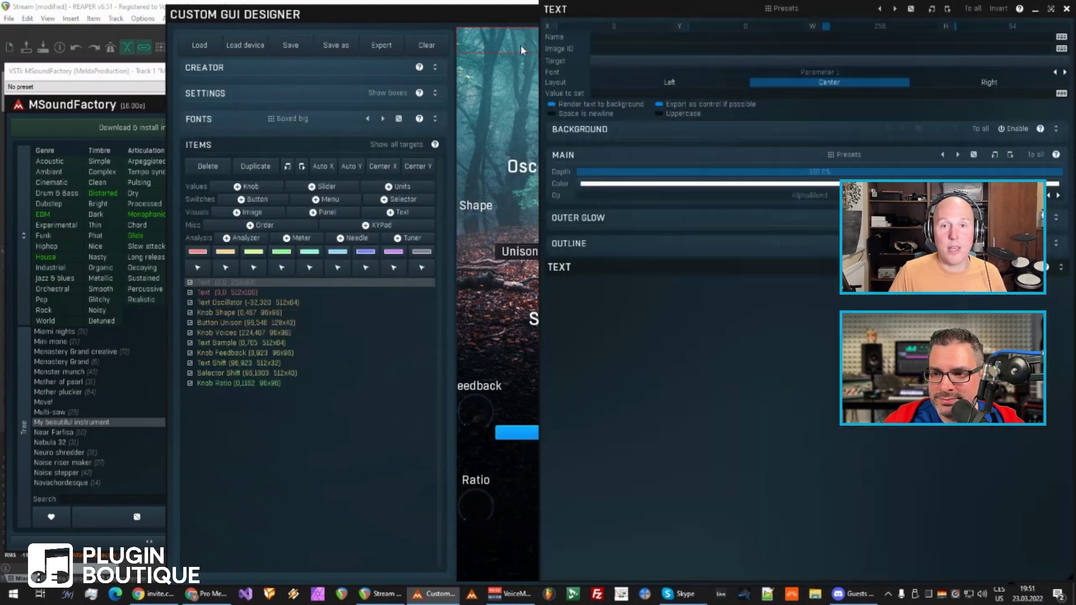
click(619, 35)
key(ctrl+v)
key(Return)
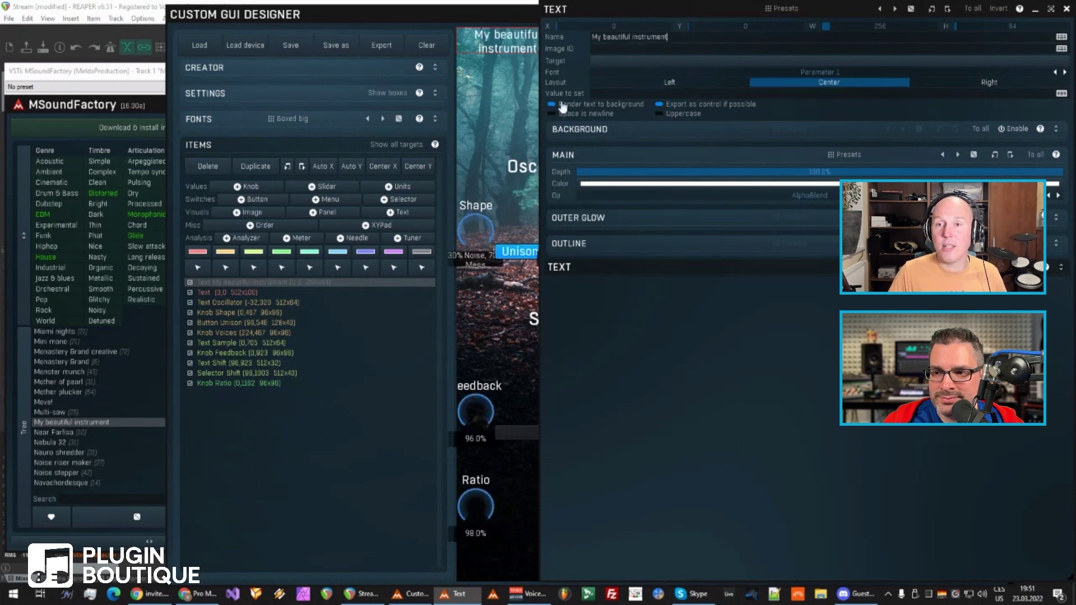
Narrow the text properties window and move the designer window to the left
drag(540, 192, 792, 196)
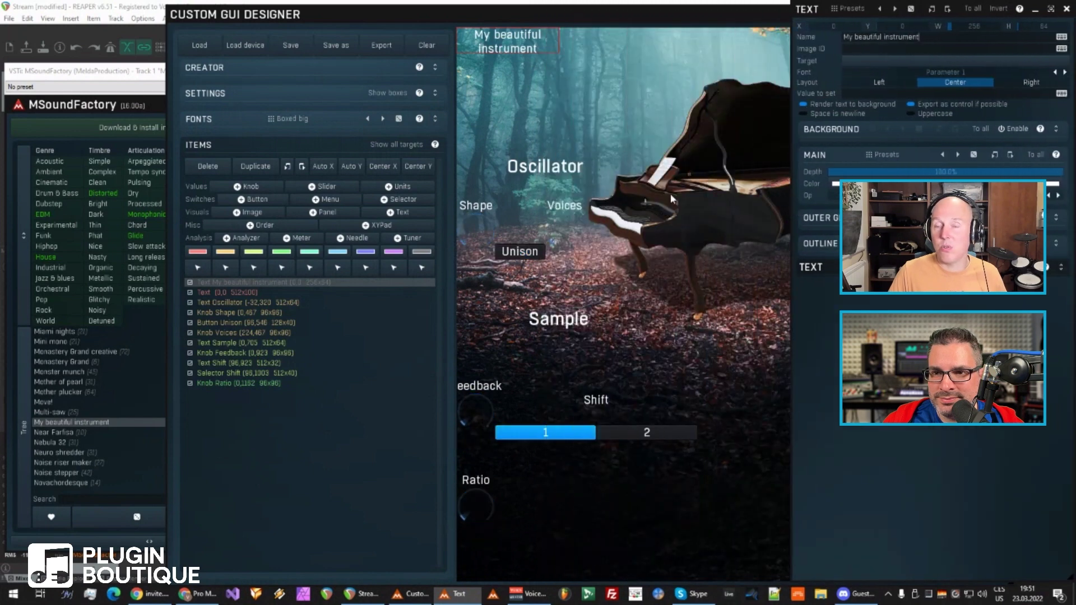
drag(473, 12, 294, 10)
click(834, 464)
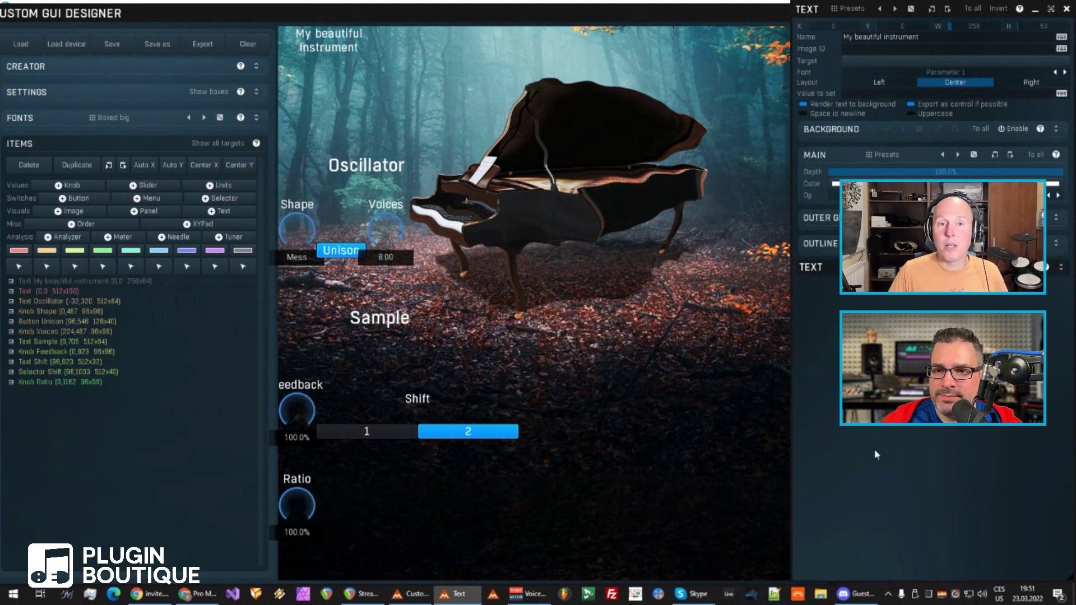
Nudge the Voices knob up beside the piano and stretch the 'My beautiful instrument' title across the top
mouse_move(392, 232)
mouse_down()
mouse_move(420, 223)
mouse_move(384, 217)
mouse_up()
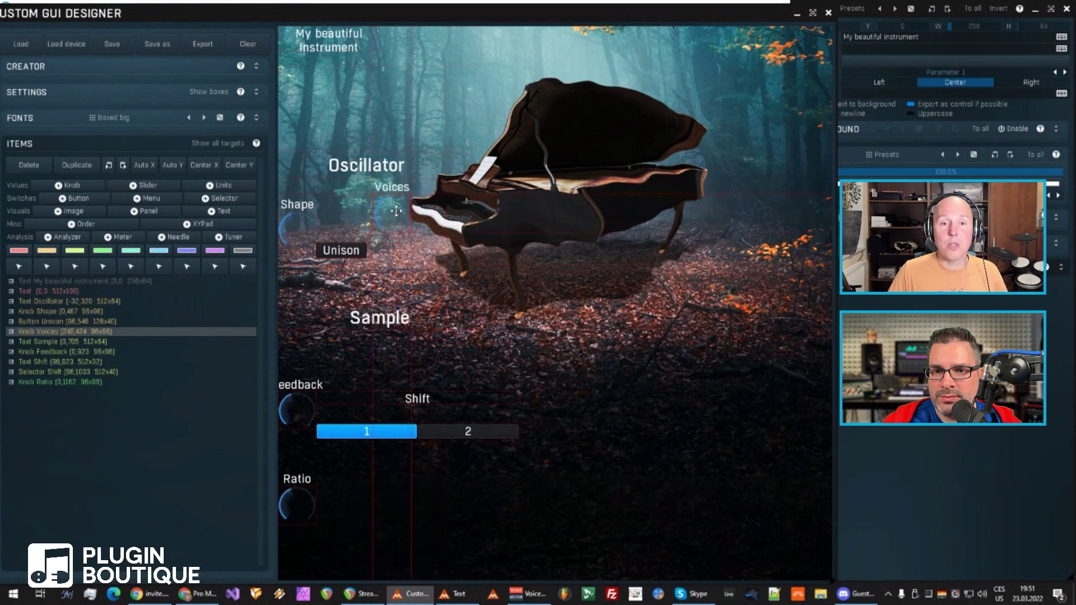
click(36, 96)
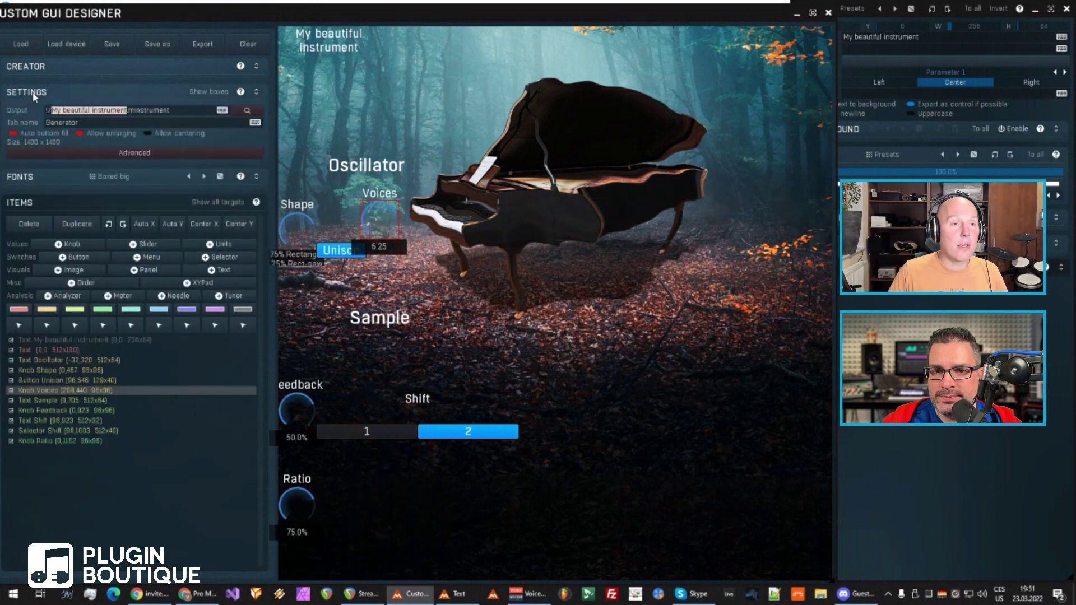
click(94, 152)
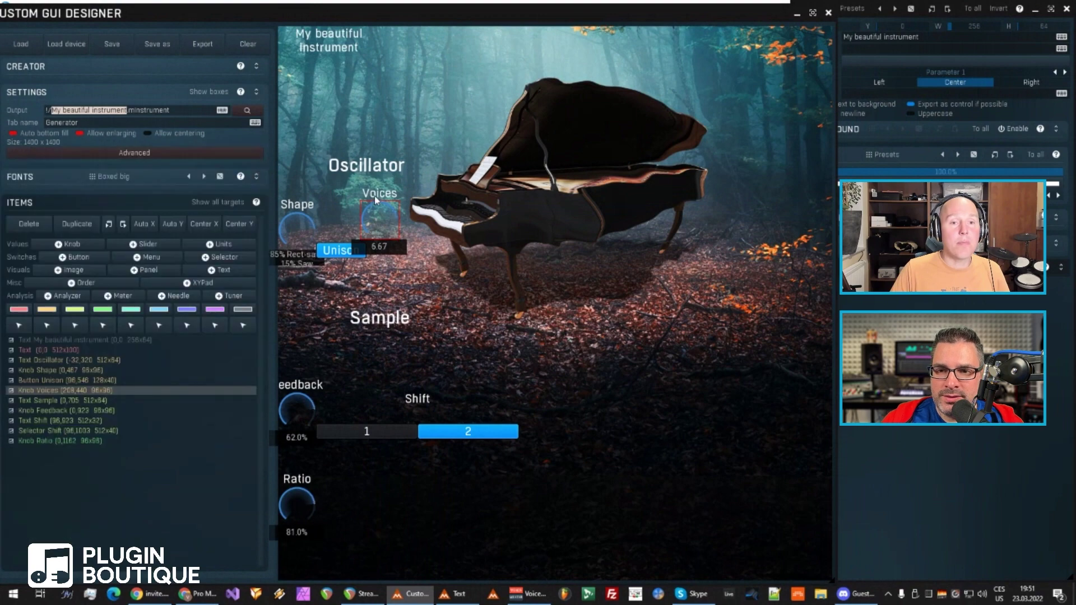
mouse_move(379, 218)
mouse_down()
mouse_move(554, 145)
mouse_move(504, 256)
mouse_move(456, 287)
mouse_move(396, 221)
mouse_up()
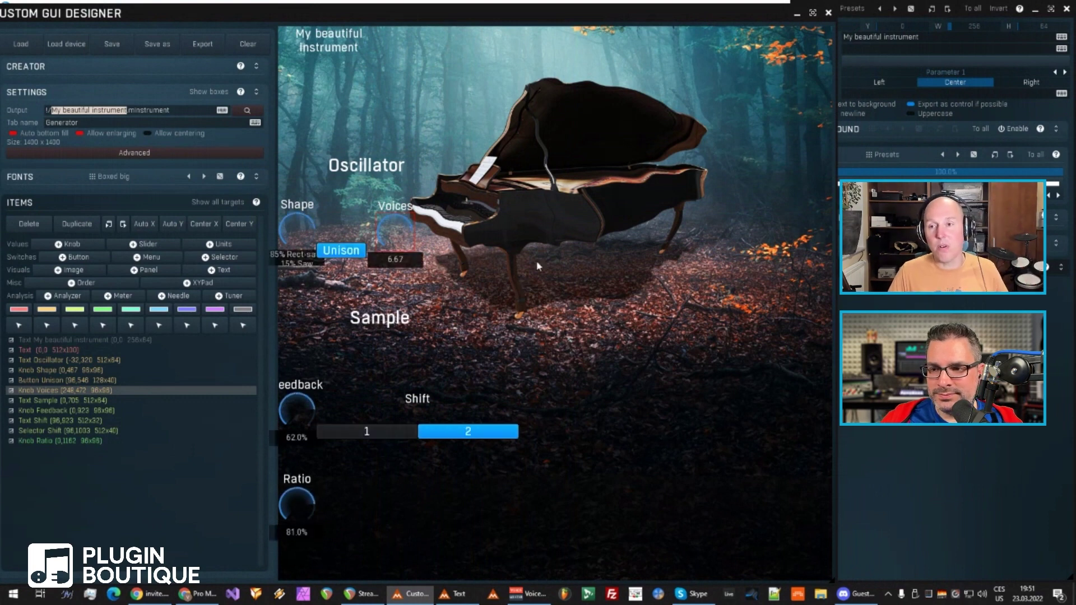
drag(395, 230, 421, 249)
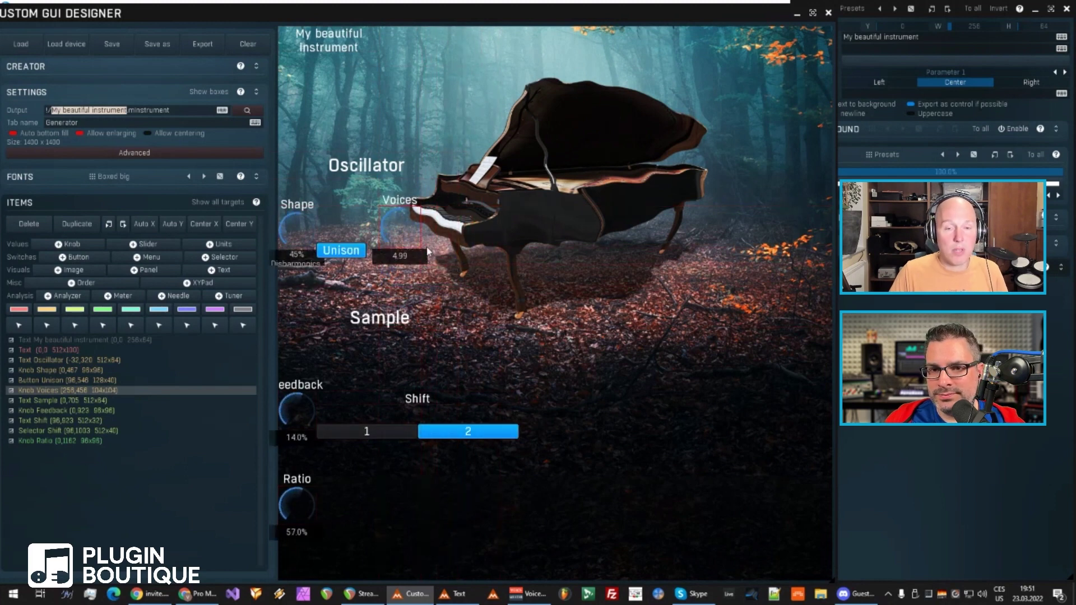
drag(328, 41, 823, 103)
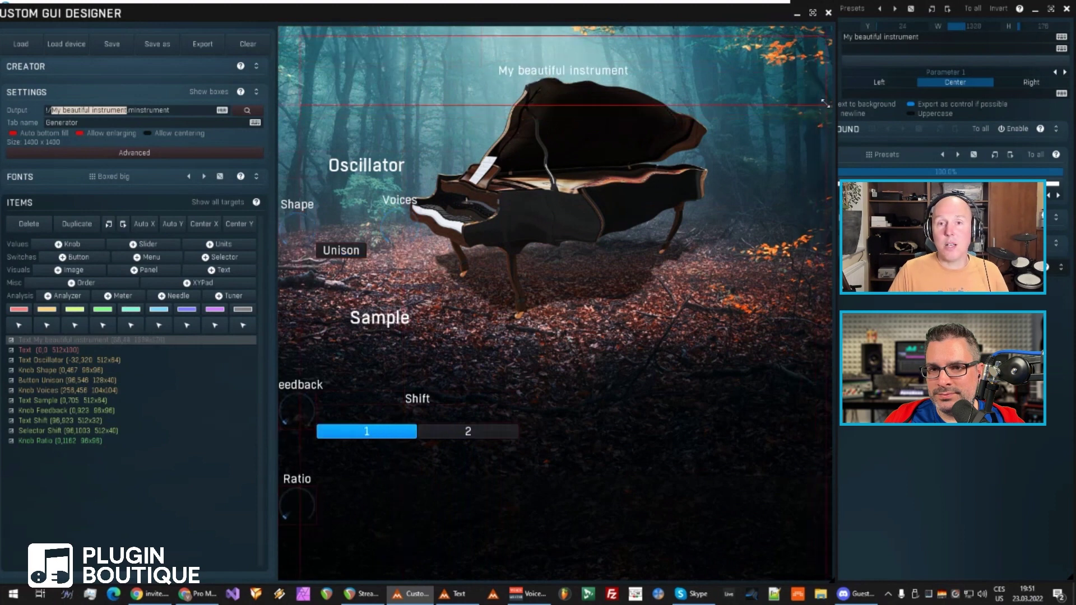
Give the title the Title font style and shift it slightly left
click(960, 72)
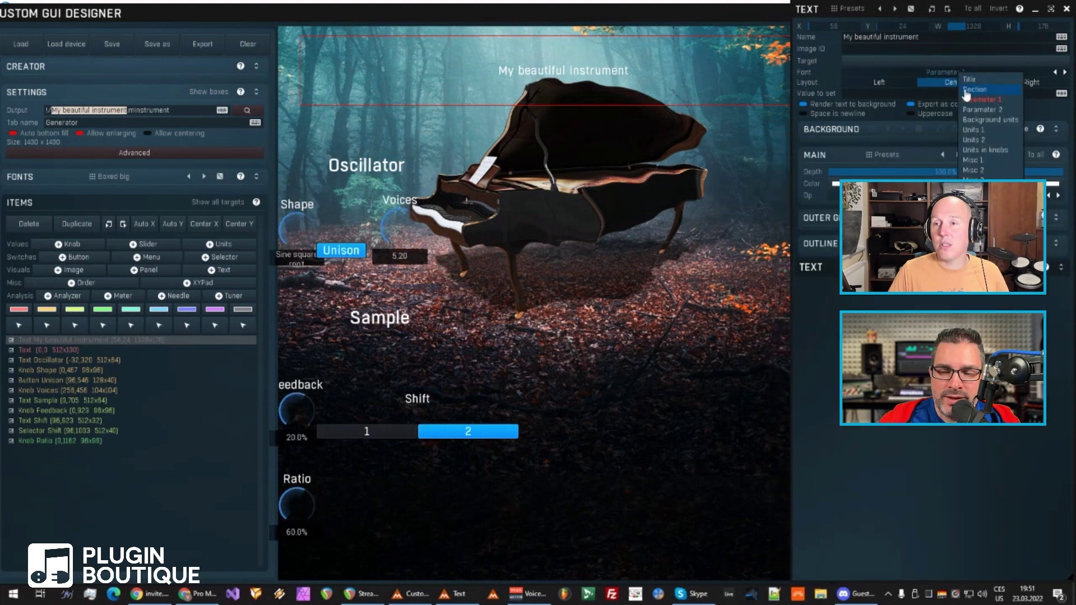
click(973, 84)
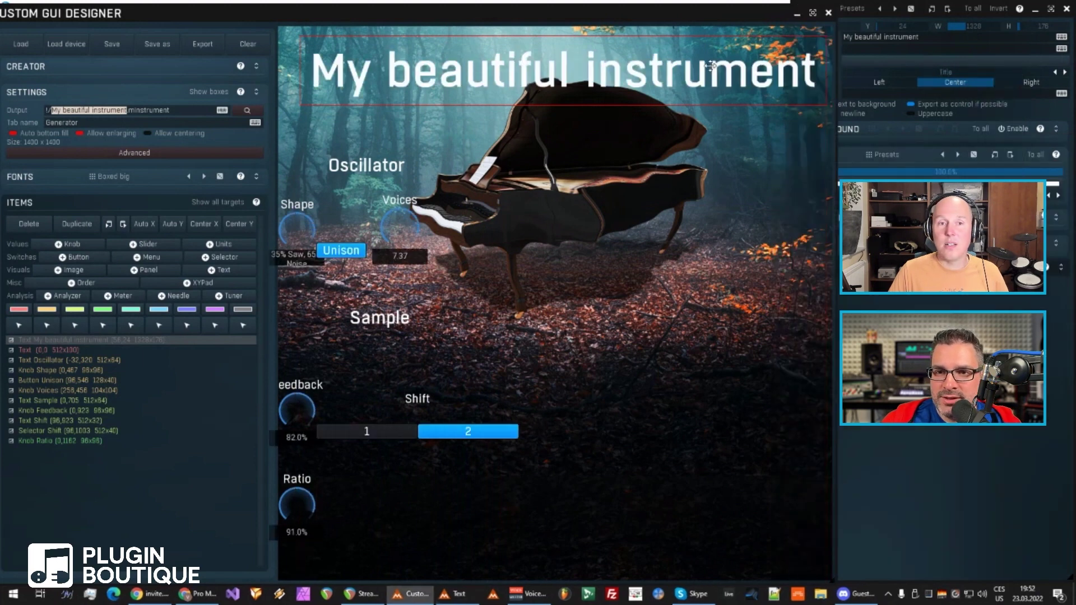
drag(711, 70, 701, 71)
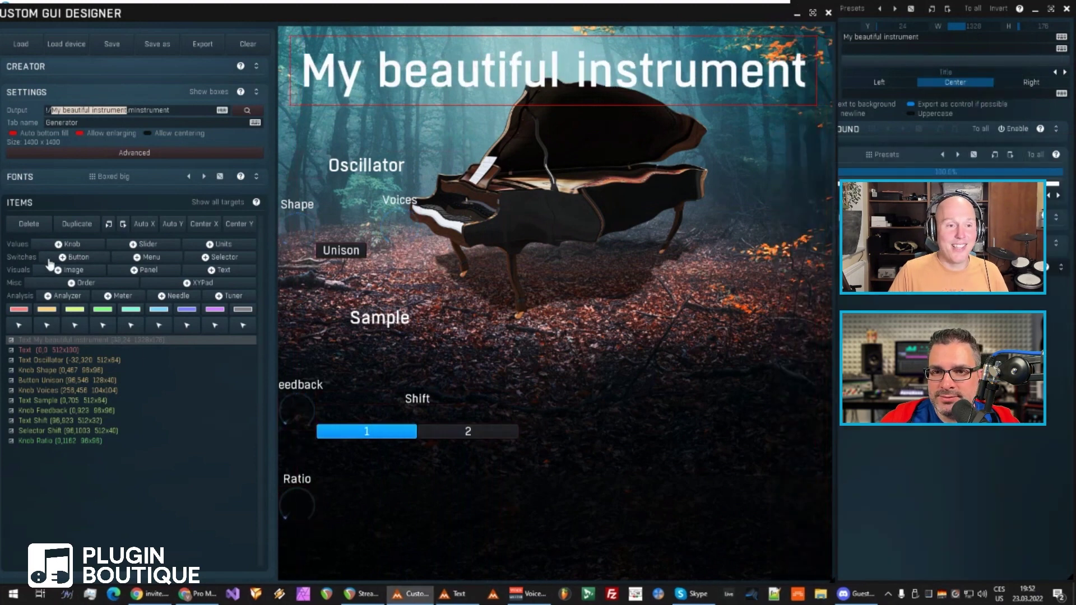
Set the Title font to the handwritten 'Alice and the Wicked Monster'
click(40, 178)
click(37, 198)
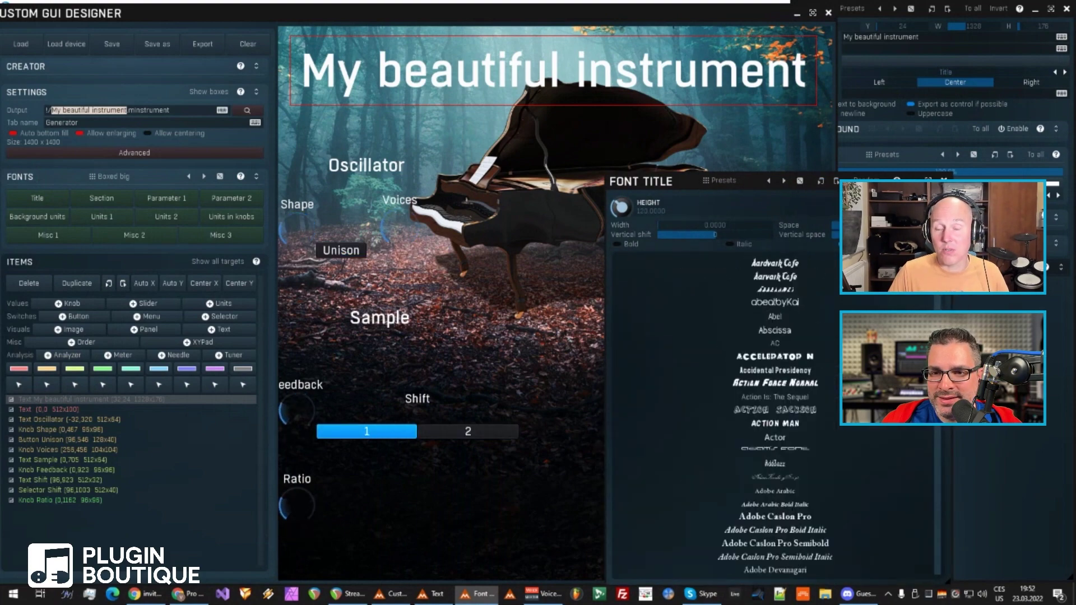
scroll(804, 280, down, 5)
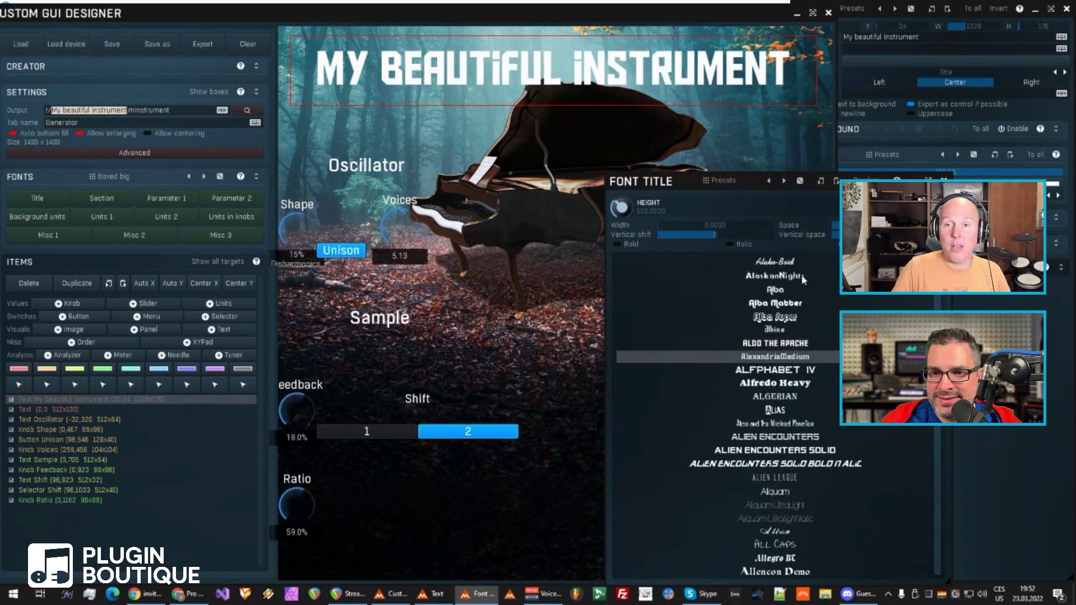
key(Down)
key(Down)
key(Down)
key(Down)
key(Down)
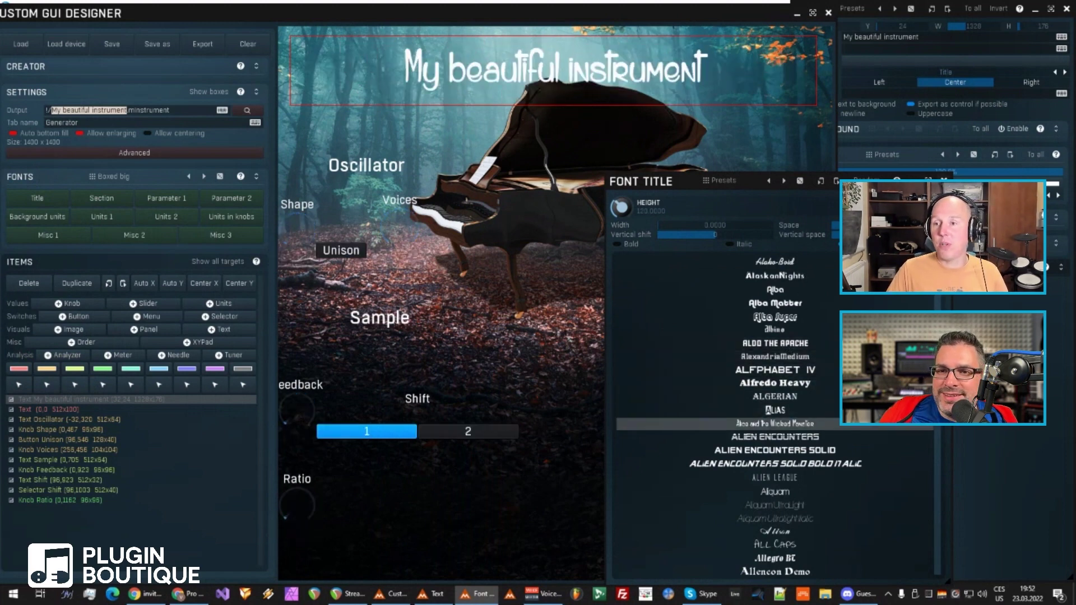
key(Return)
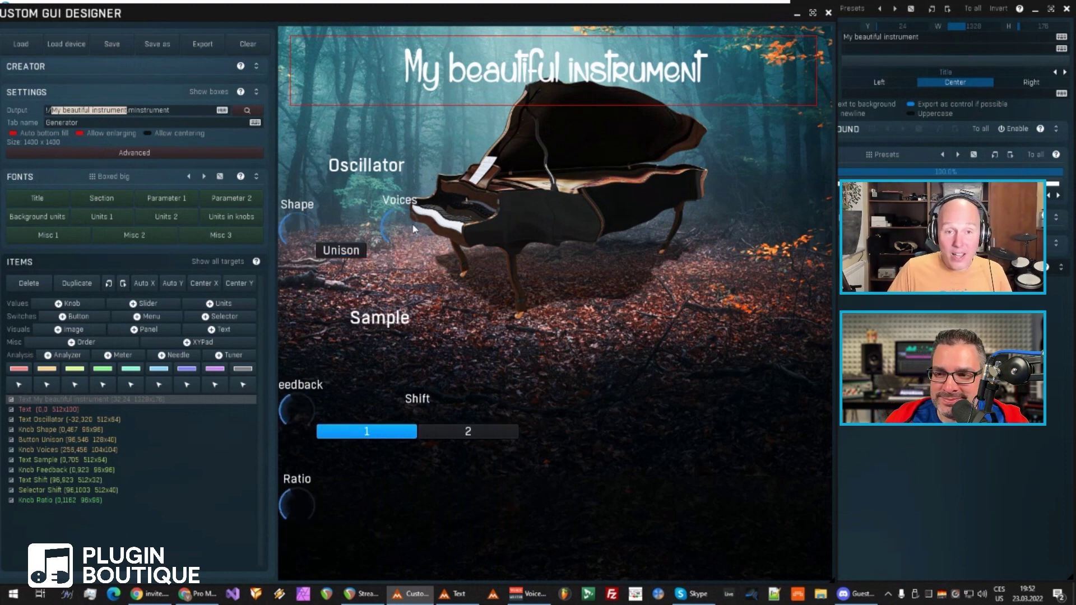
Move the Sample heading, Shift selector and Shift label up to the right beside the piano
click(379, 320)
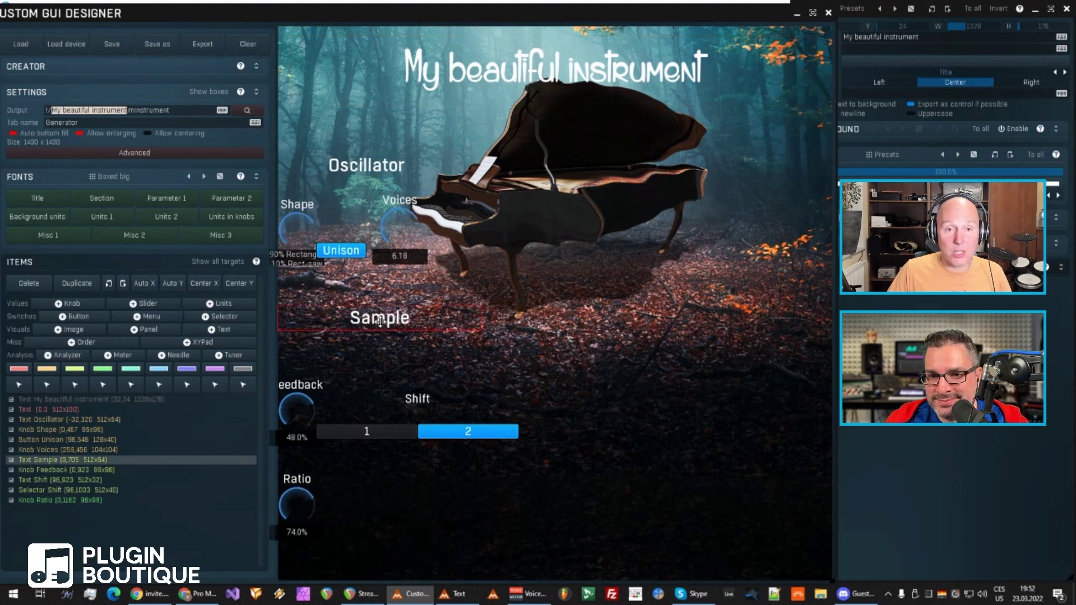
drag(380, 319, 677, 150)
click(430, 431)
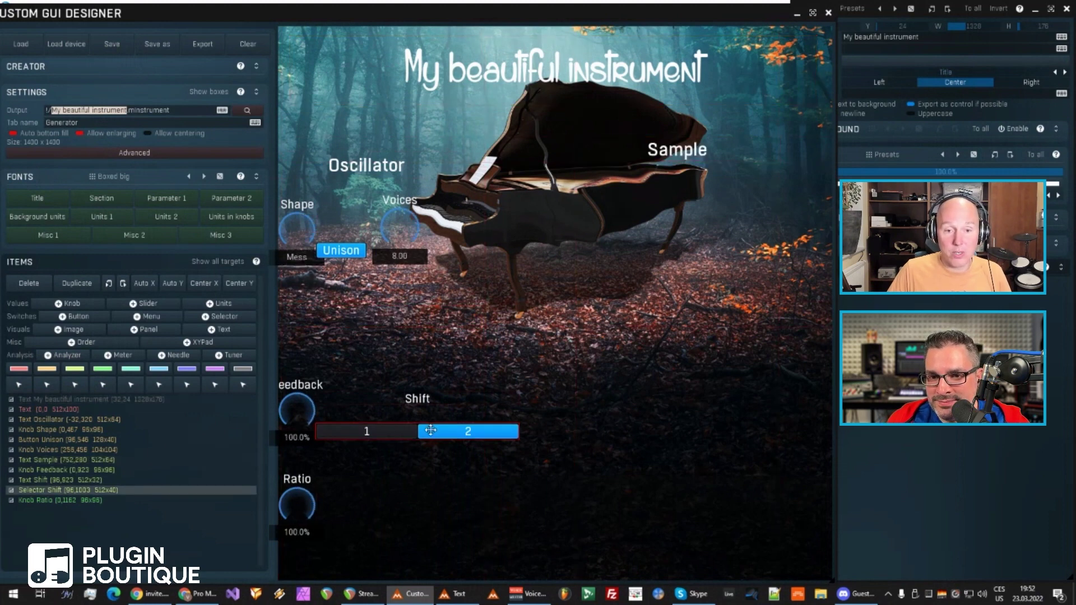
drag(430, 431, 692, 243)
click(418, 398)
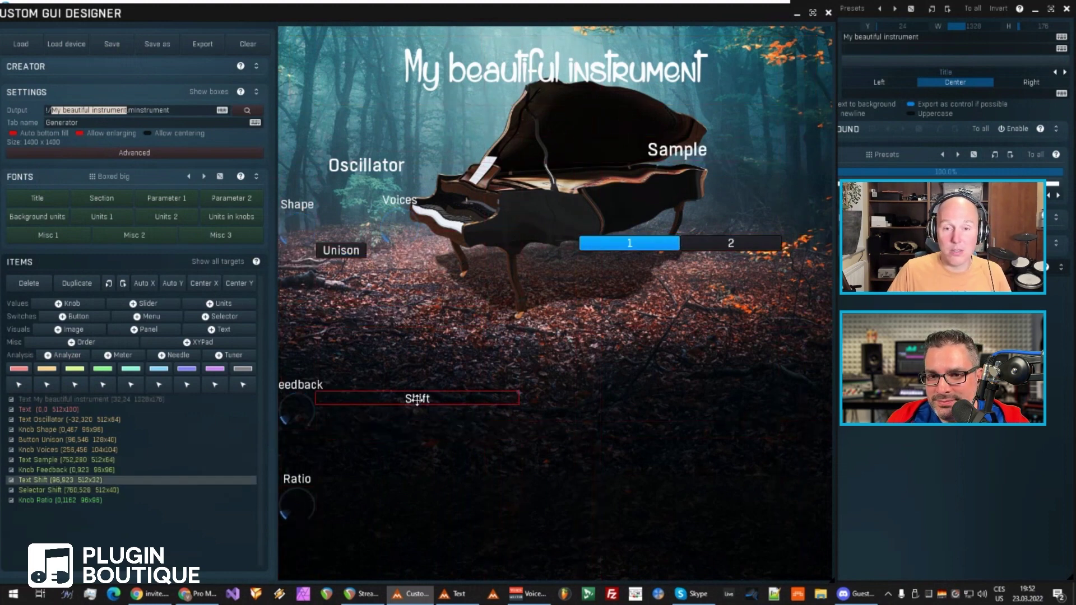
drag(418, 399, 683, 243)
Test the Shift selector on 2, then restore and lower the designer window to reveal the plugin
click(728, 243)
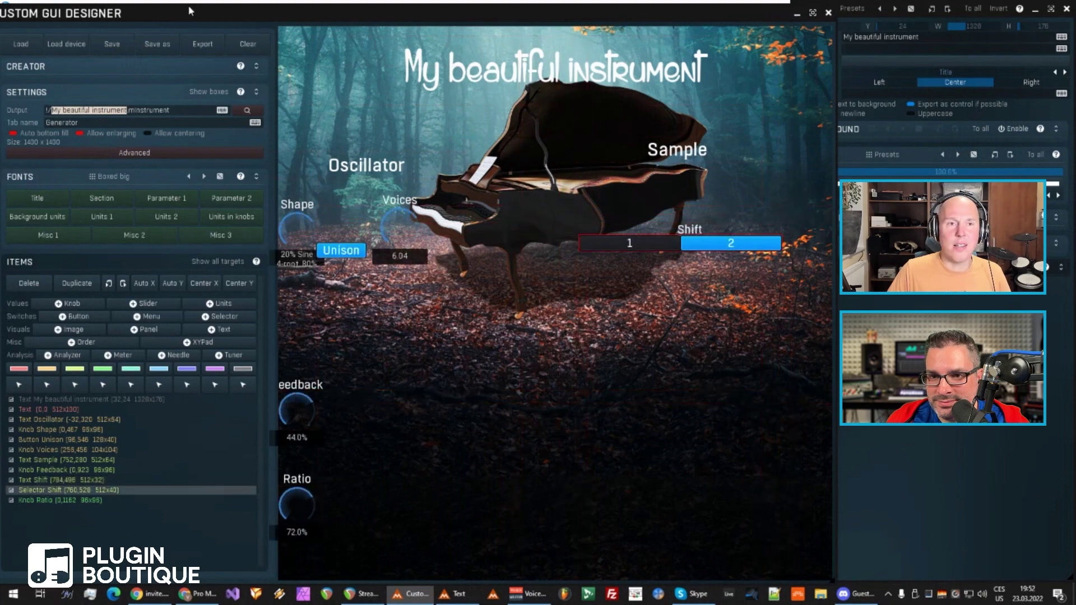
drag(191, 11, 490, 282)
drag(580, 288, 373, 275)
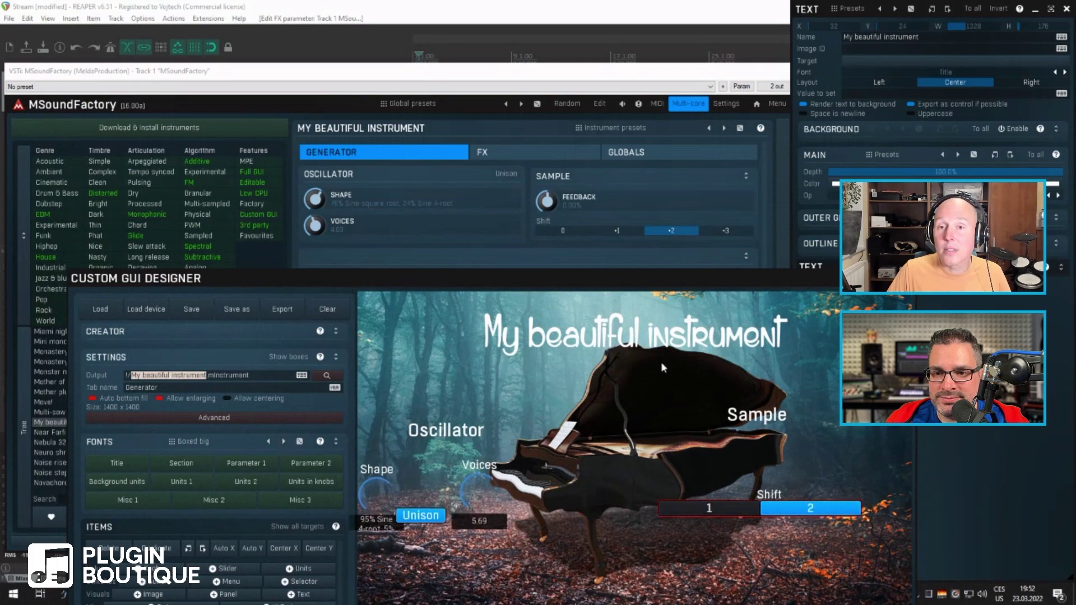
Open the Shift multiparameter settings and switch the control to bank mode
click(616, 231)
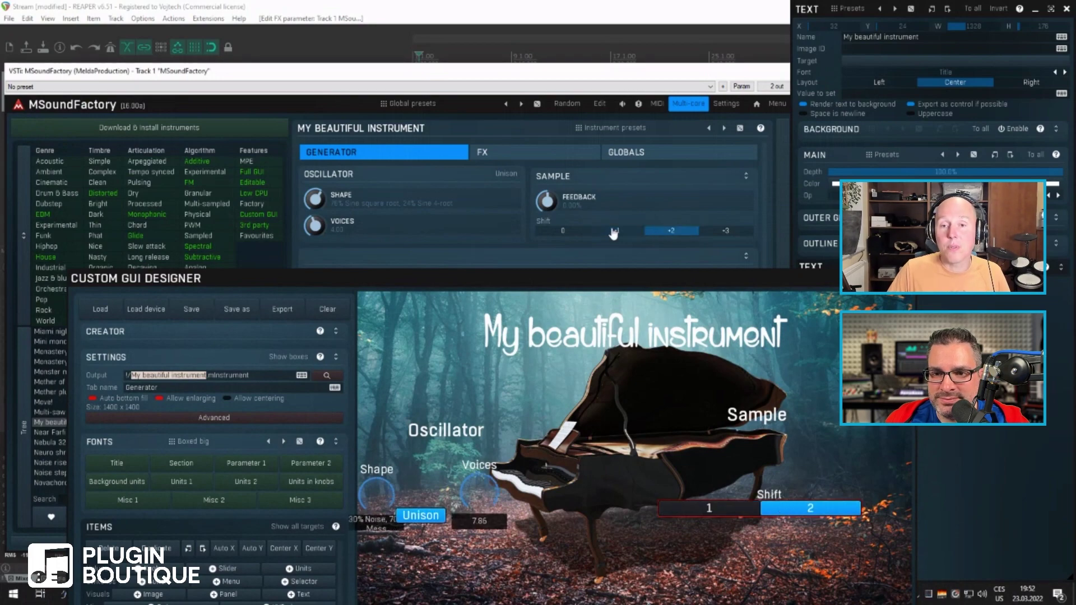
right_click(644, 232)
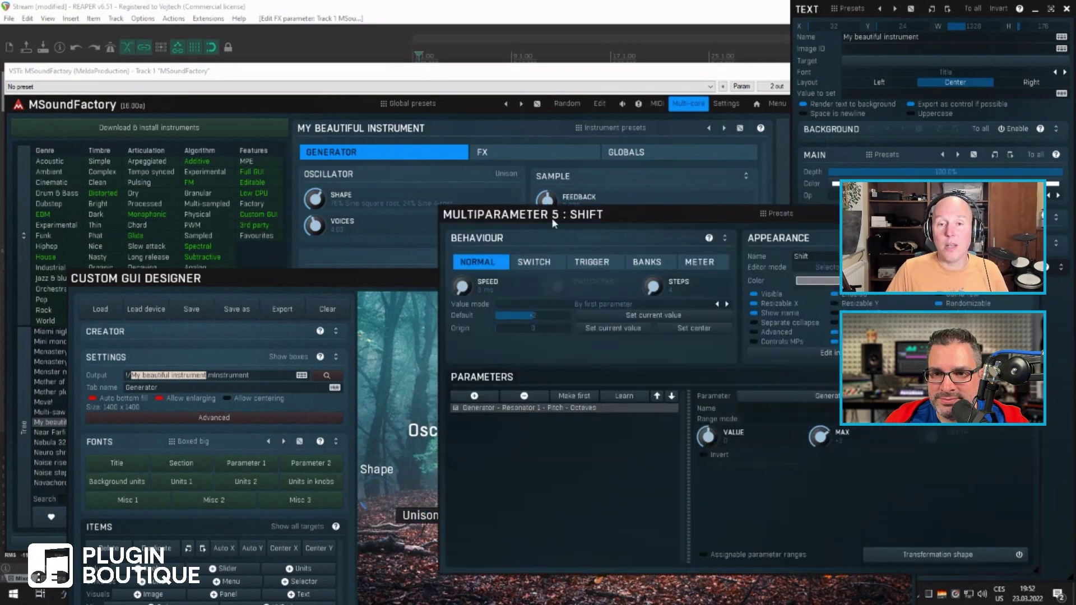
drag(552, 225, 140, 103)
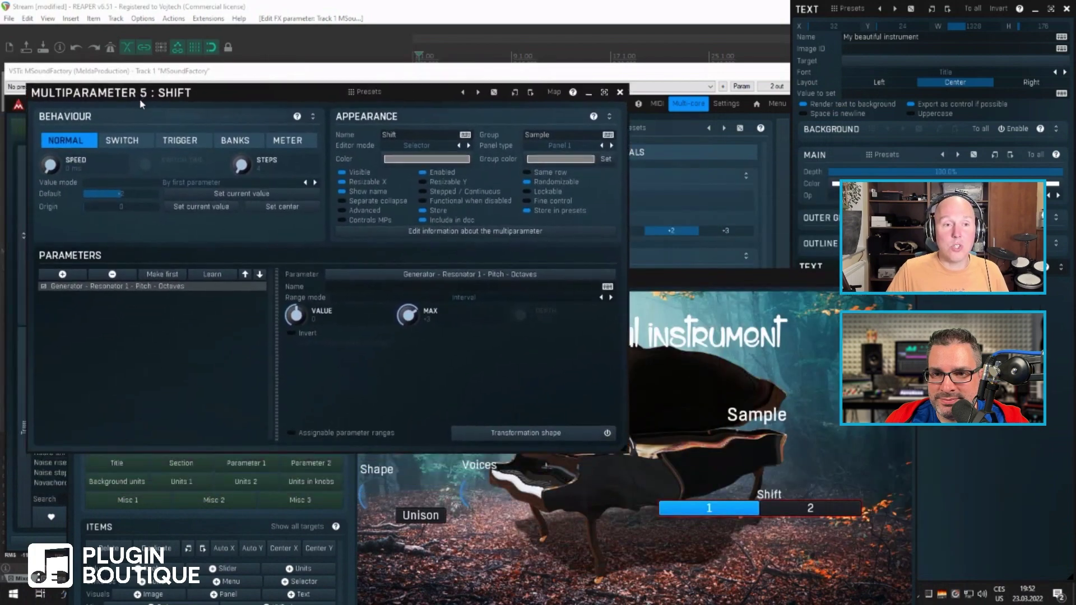
click(245, 147)
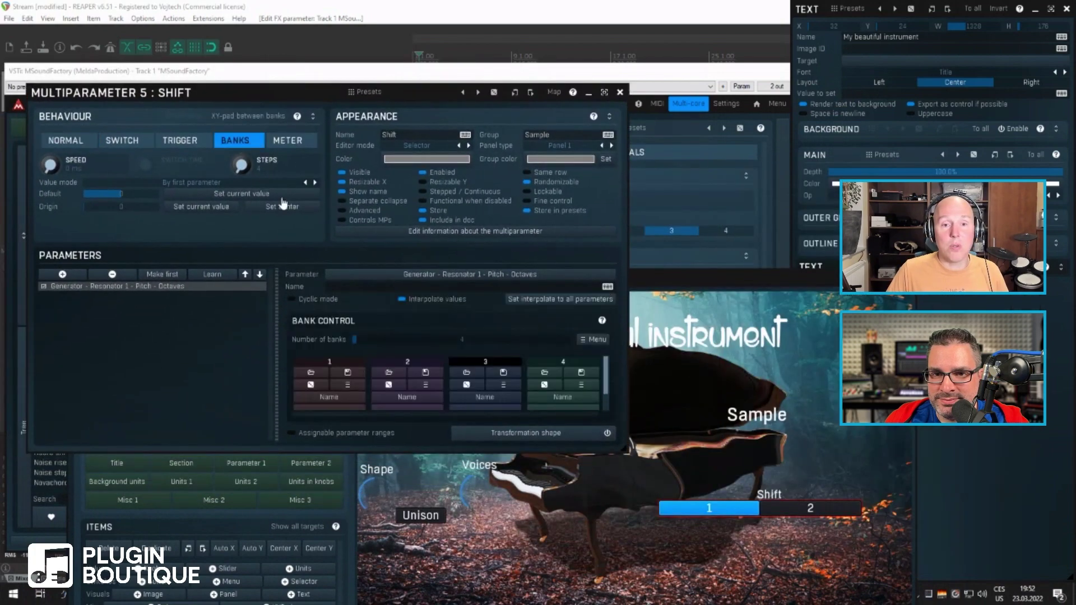
click(327, 397)
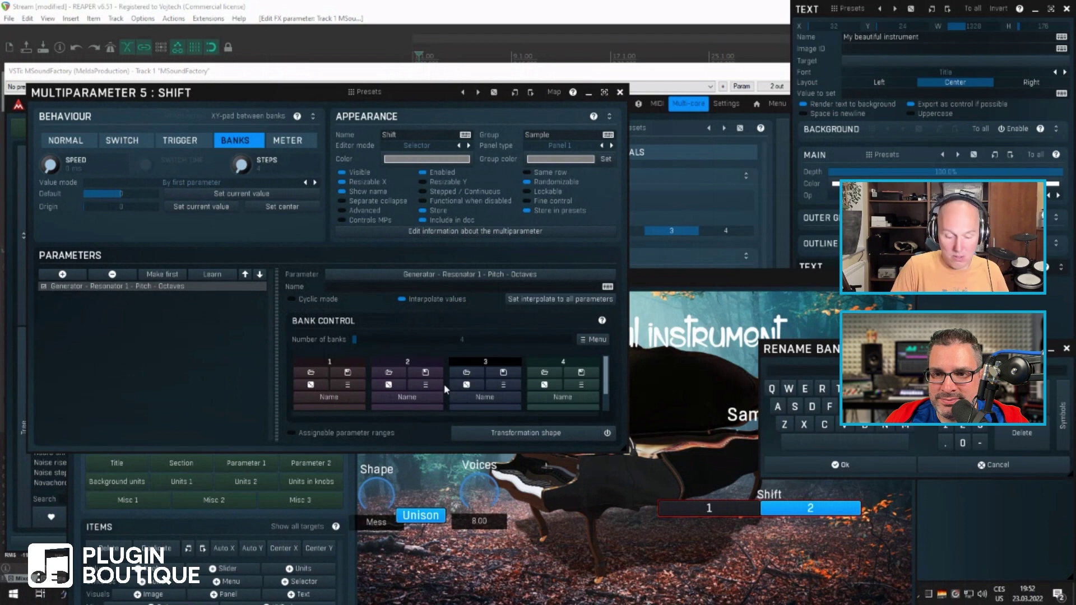
key(Escape)
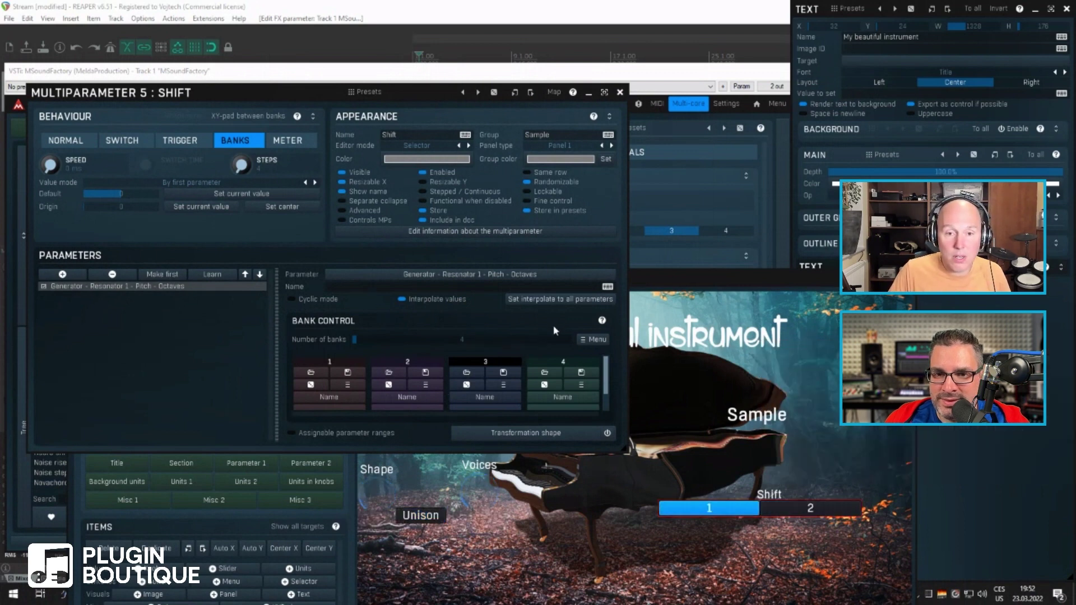
Fill in values for banks 2 to 4 and name the banks after their values
click(594, 339)
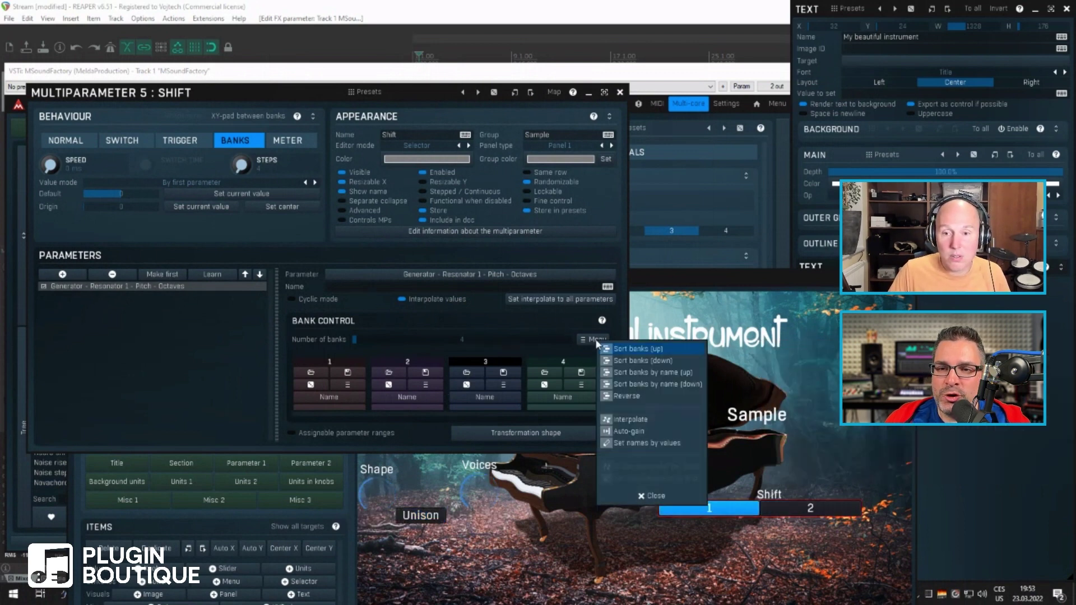
click(652, 447)
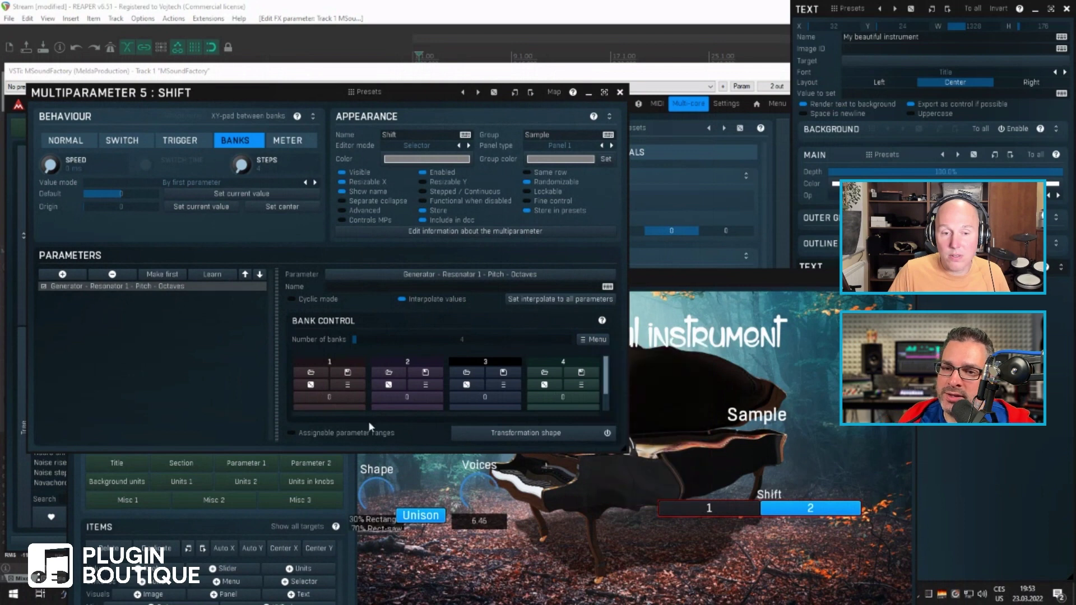
scroll(604, 374, down, 1)
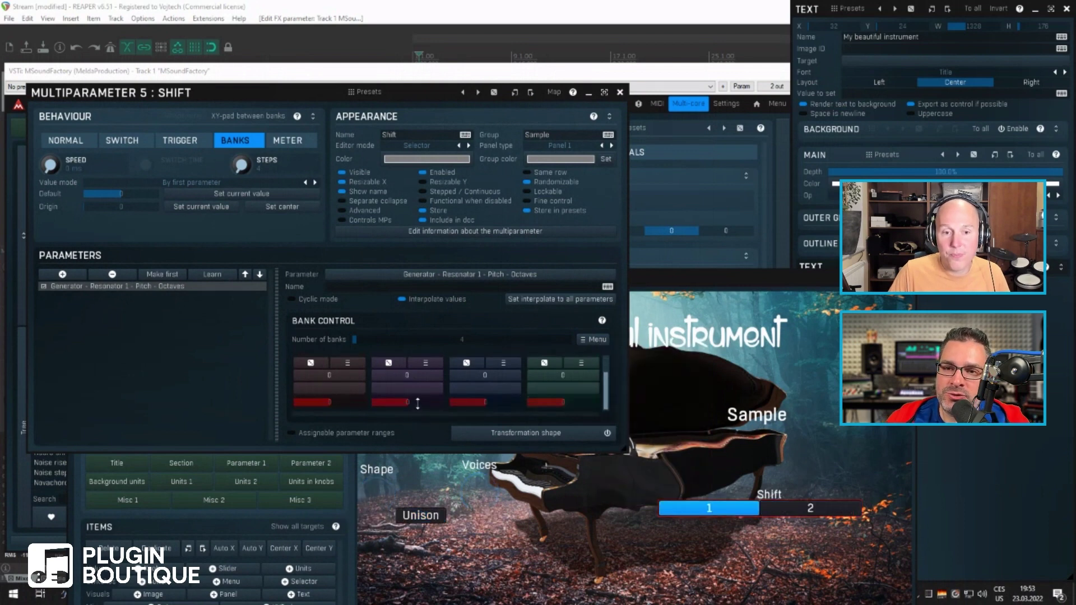
click(417, 403)
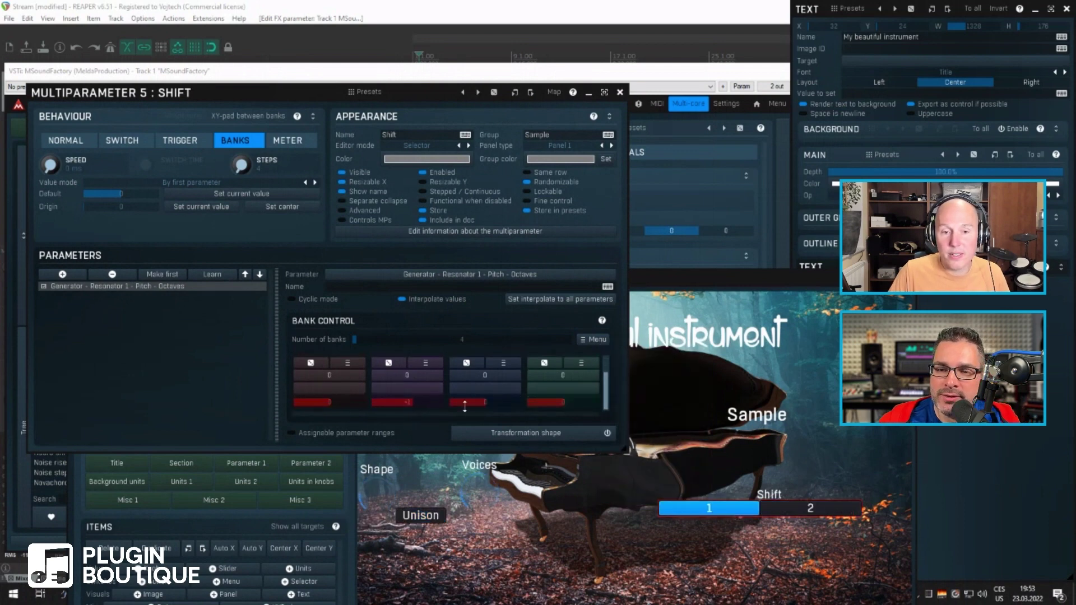
drag(502, 403, 557, 418)
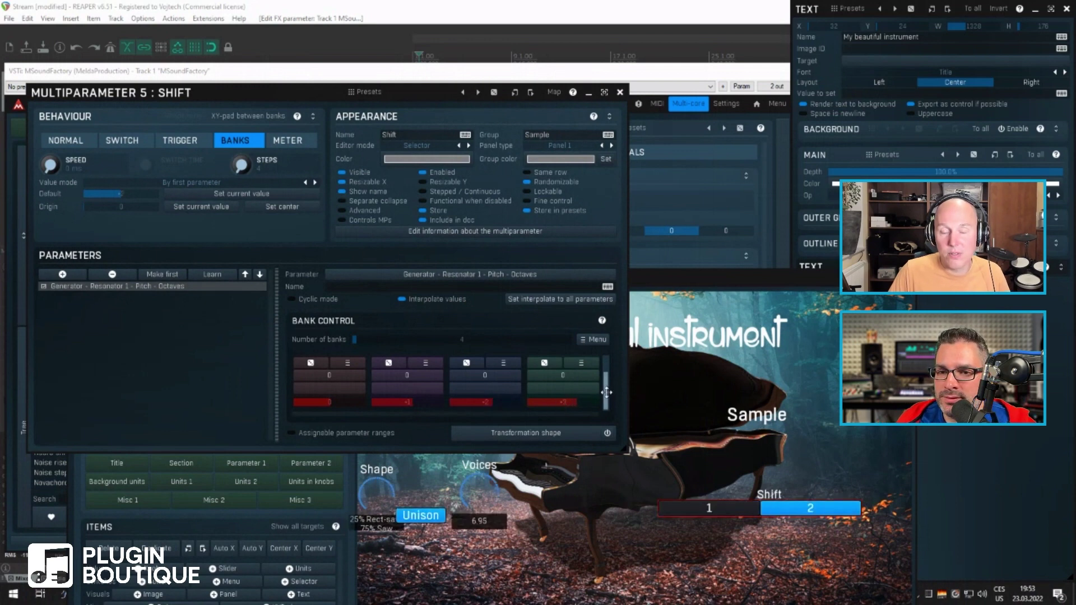
drag(607, 392, 607, 369)
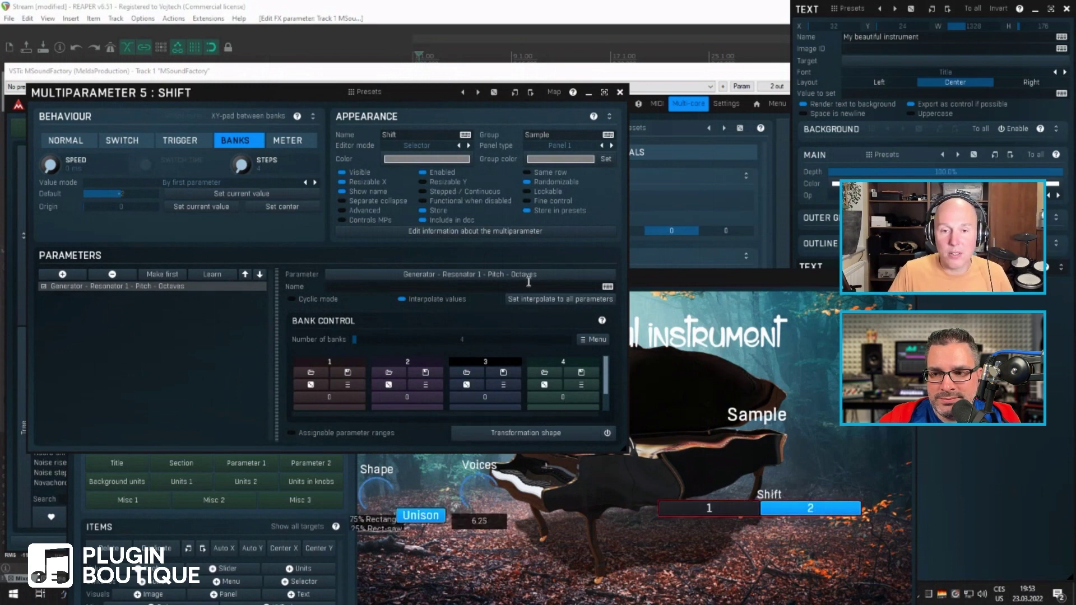
Re-apply Set names by values so the banks read 0, +1, +2, +3, then close the window
click(528, 277)
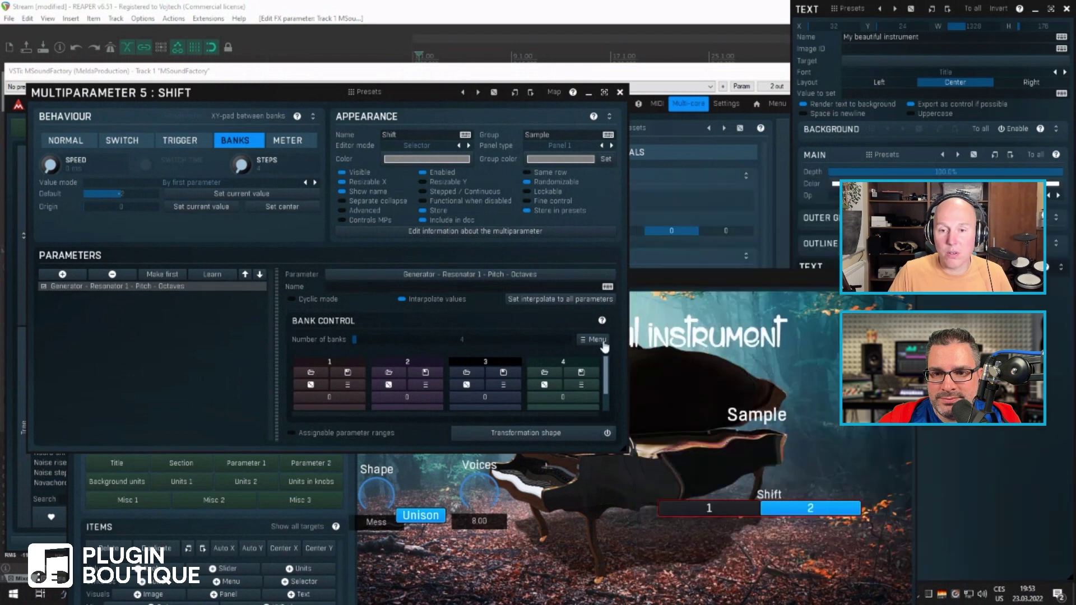
click(595, 339)
click(681, 444)
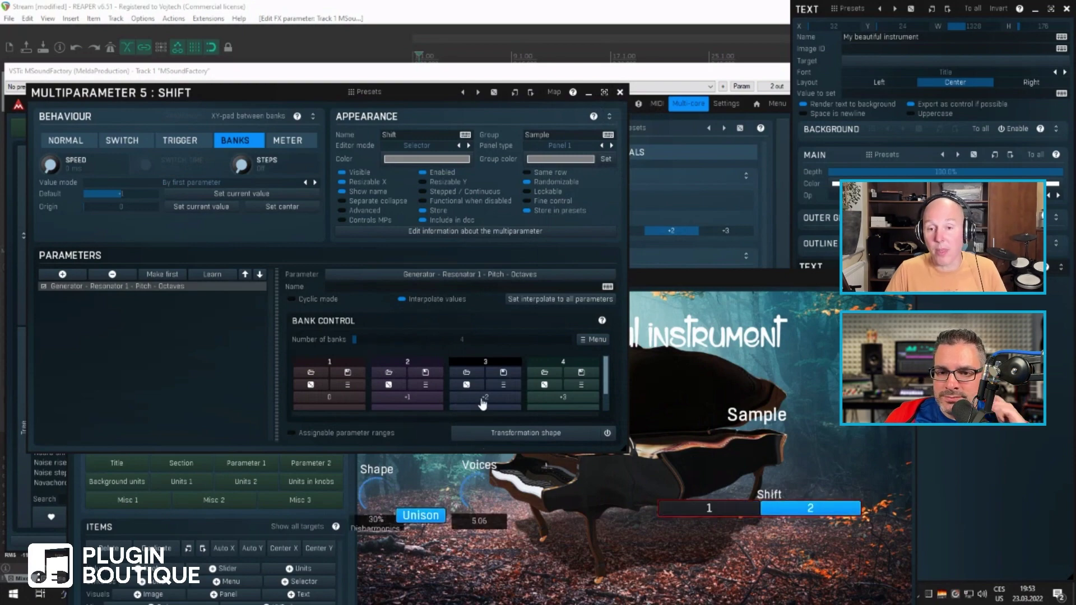
click(620, 92)
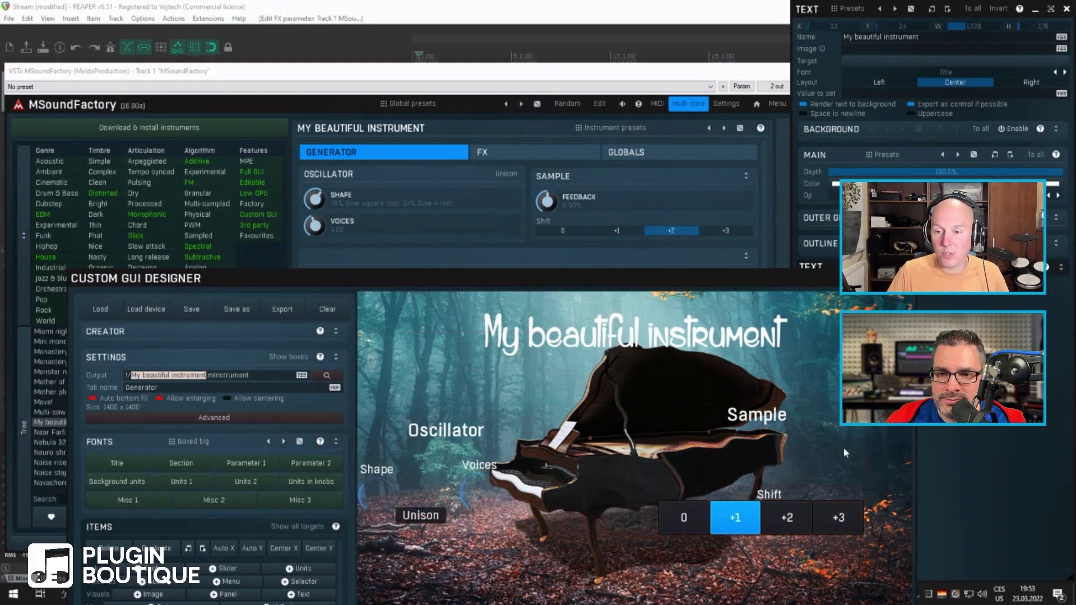
Place the Ratio knob beside the Feedback knob beneath the Shift selector
drag(526, 285, 413, 22)
click(85, 472)
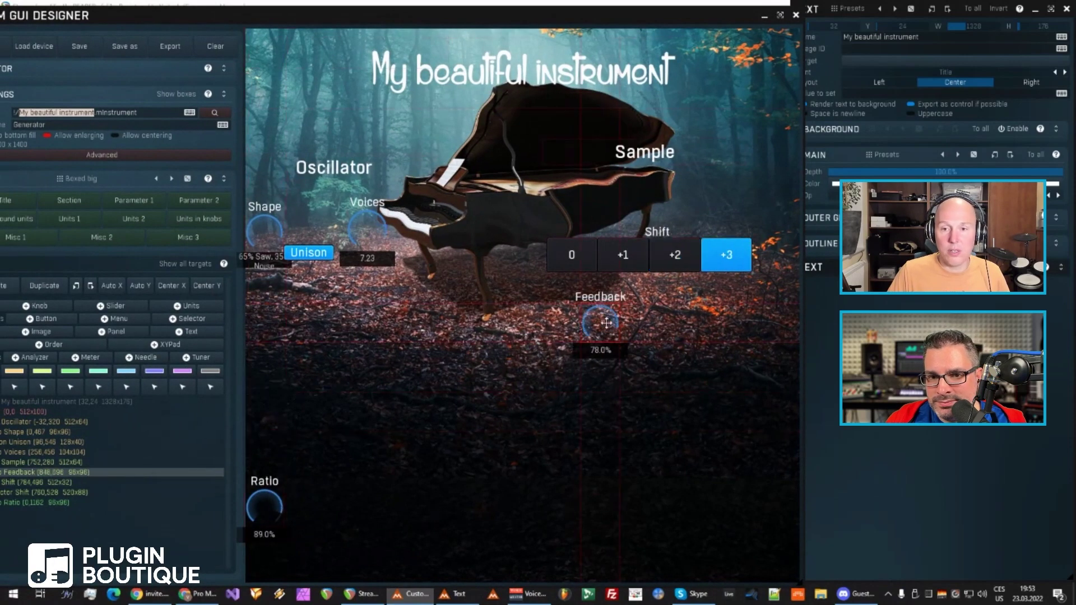
drag(262, 507, 656, 324)
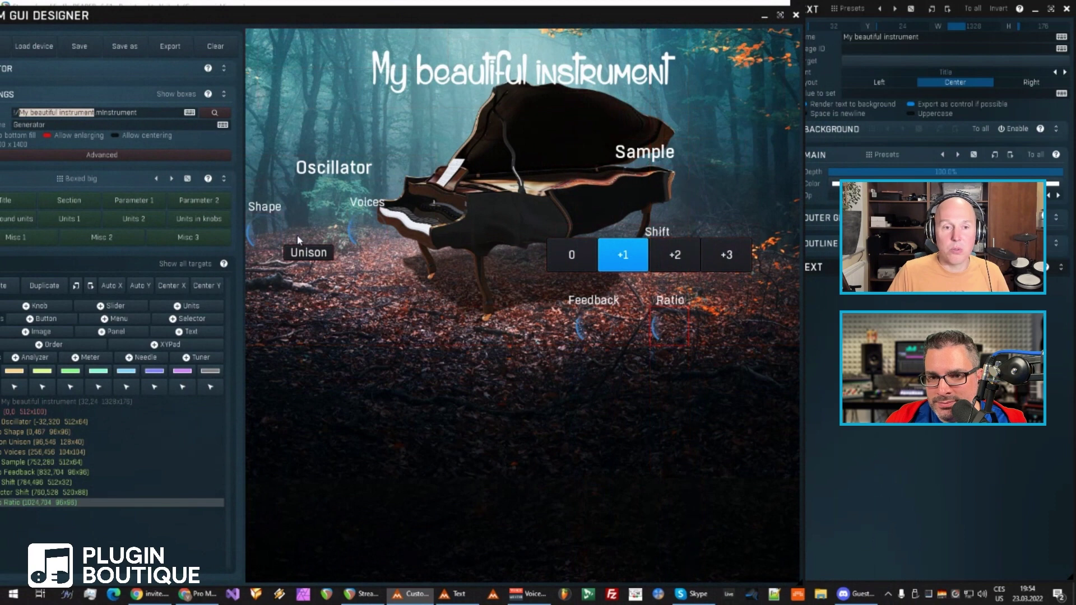
Shift the Unison button, Shape knob, Oscillator heading and Voices knob closer to the piano
click(311, 253)
drag(371, 228, 440, 266)
click(264, 227)
drag(269, 233, 313, 232)
drag(350, 167, 398, 167)
click(440, 258)
drag(439, 257, 430, 226)
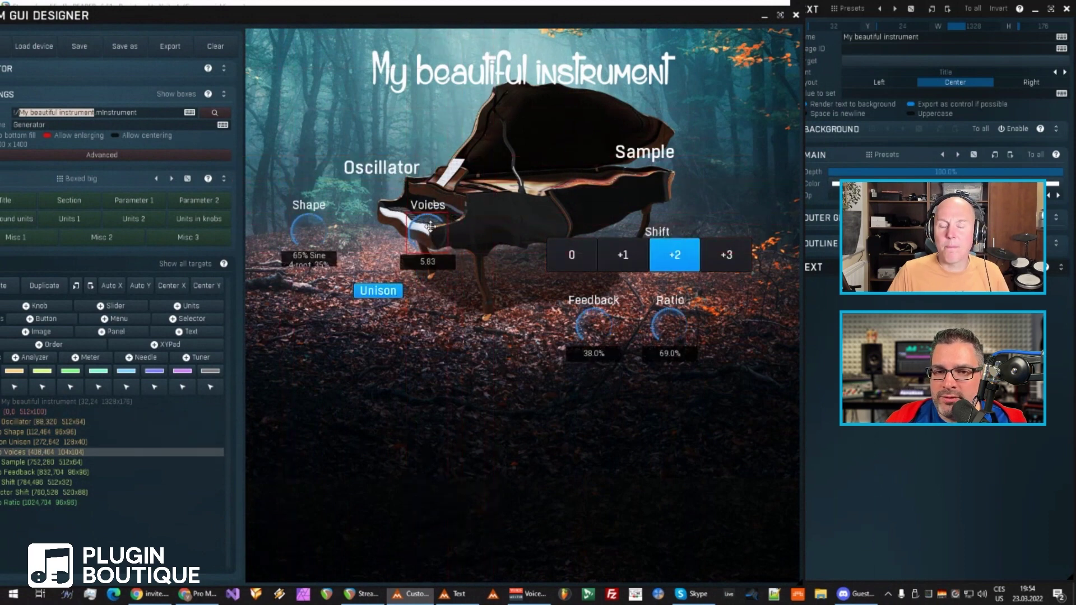
click(296, 236)
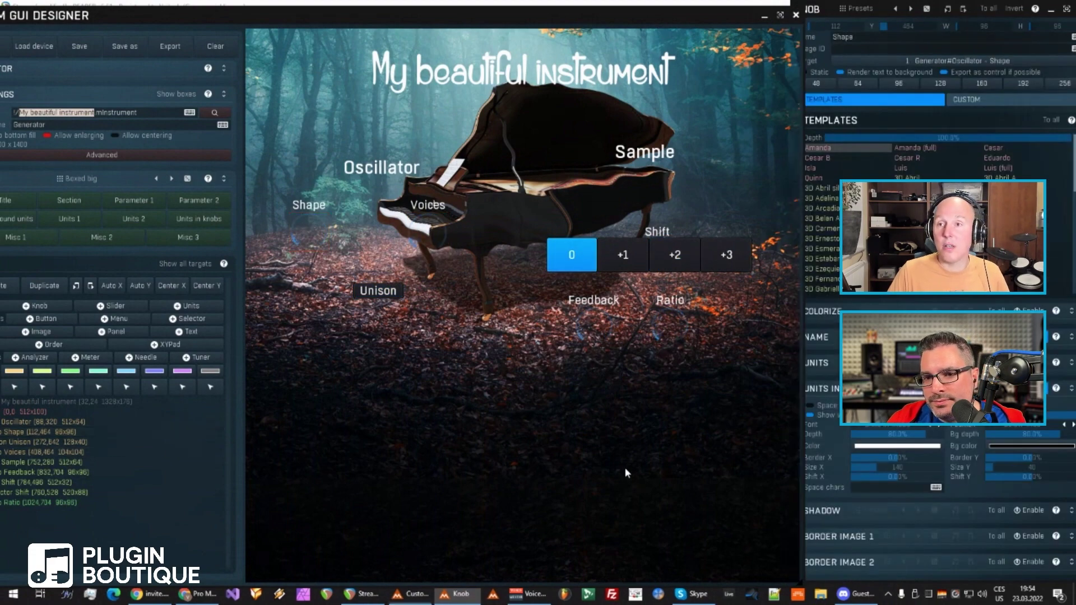
Randomize the Shape knob's preset until it becomes a red ball knob
mouse_move(415, 13)
mouse_down()
mouse_move(388, 17)
mouse_move(397, 12)
mouse_up()
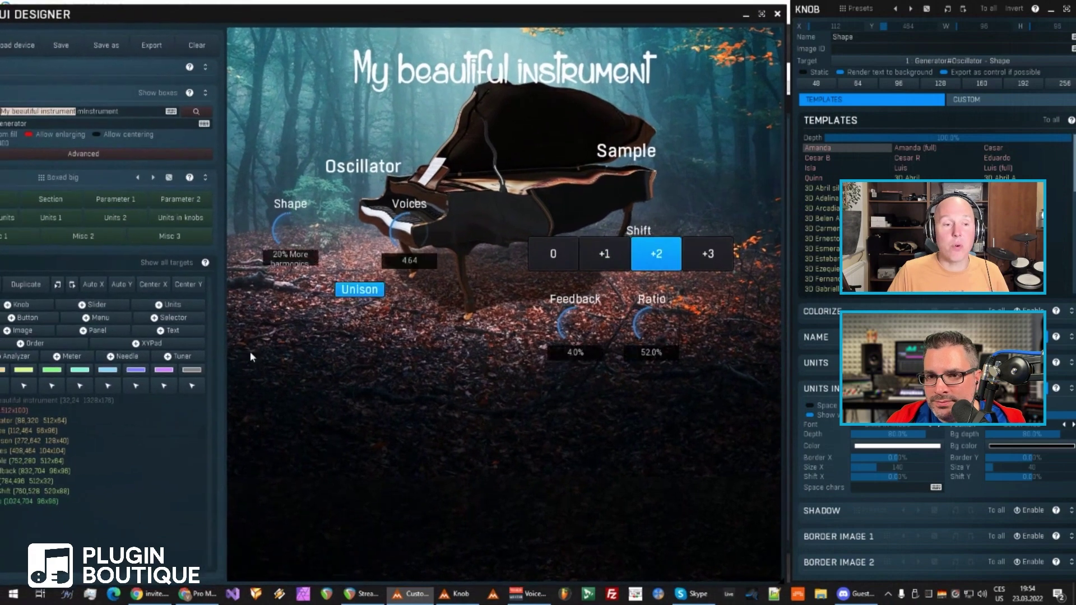
click(926, 9)
click(928, 11)
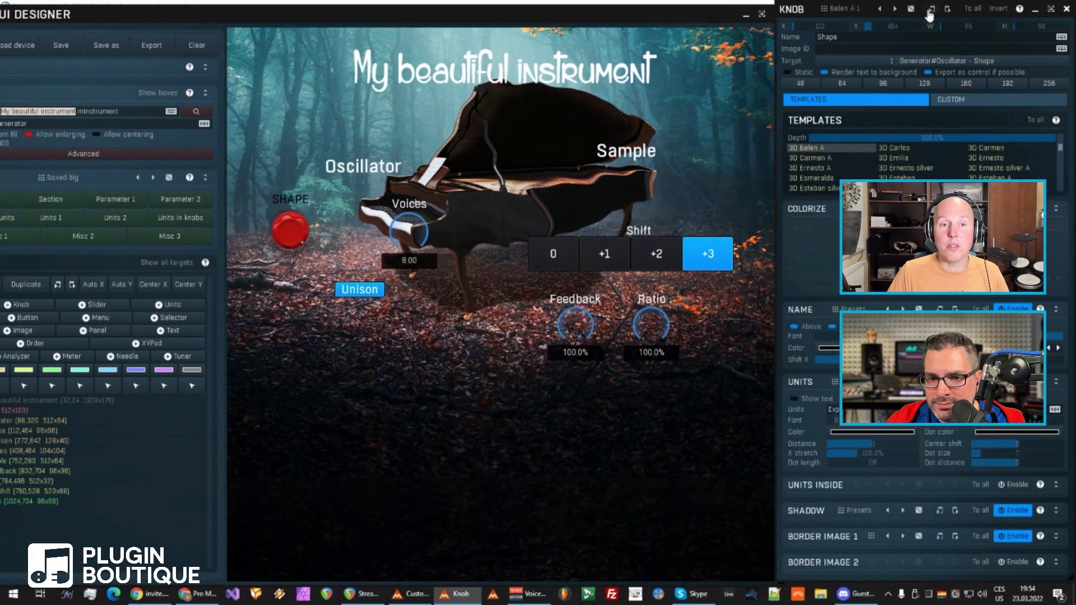
click(912, 11)
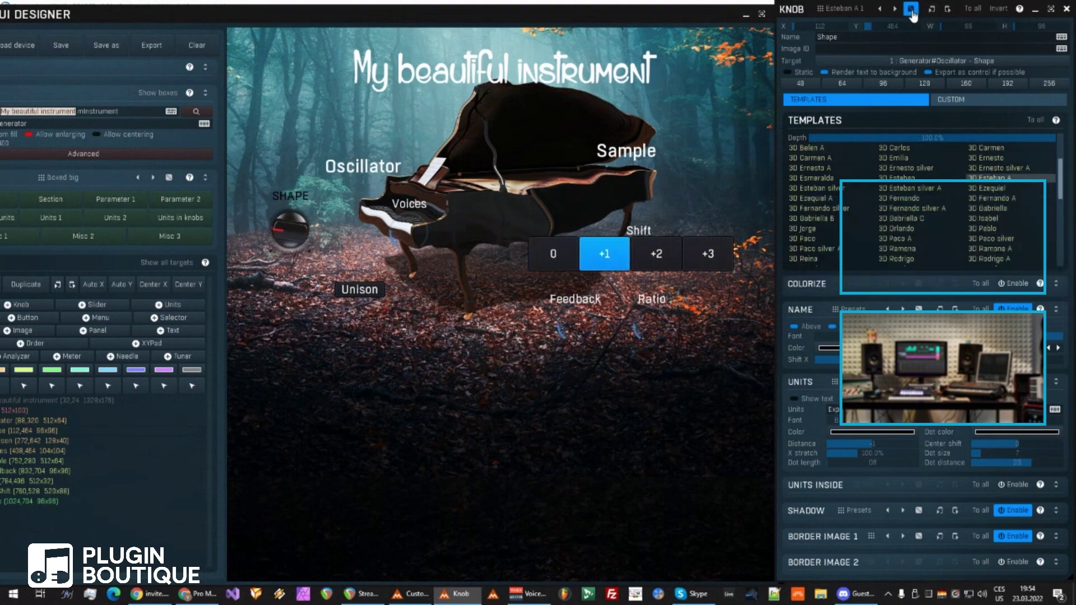
click(912, 10)
click(911, 11)
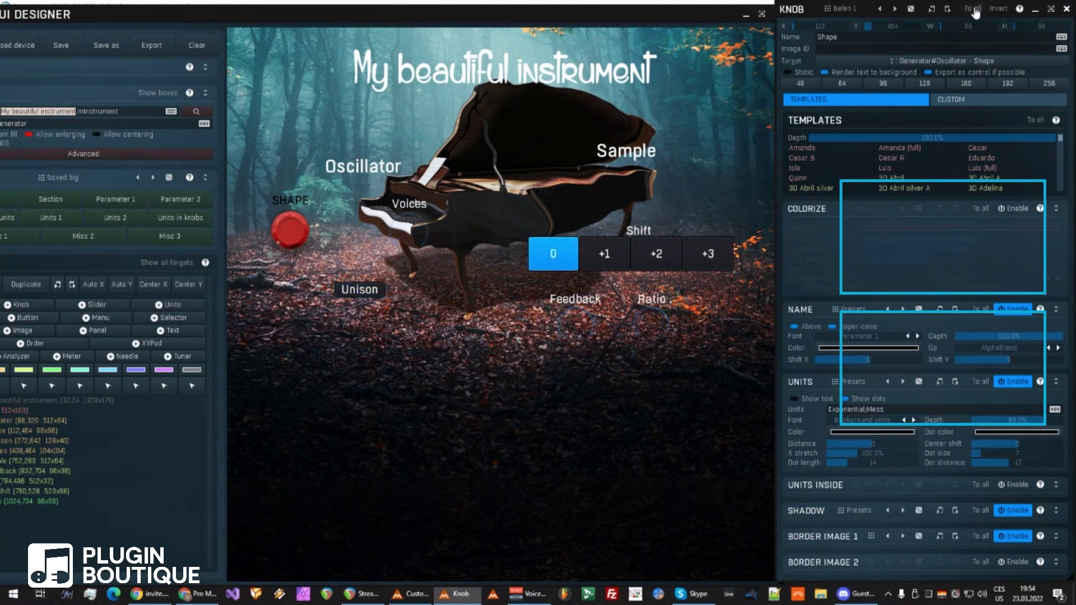
Apply the red ball style with inverted white labels to all knobs, and move Feedback up-right
click(972, 9)
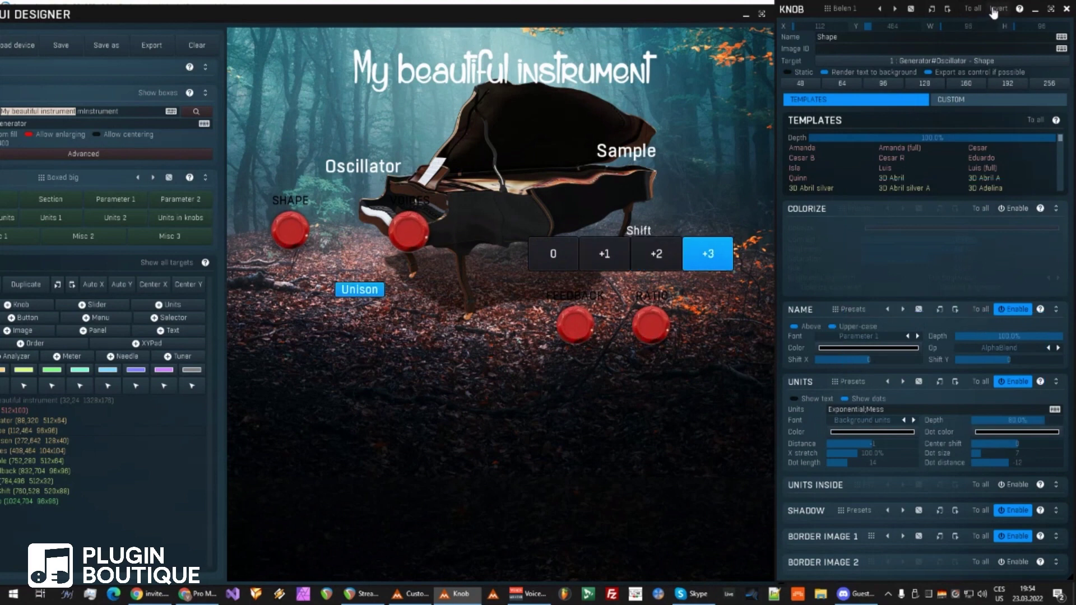
click(995, 10)
click(972, 10)
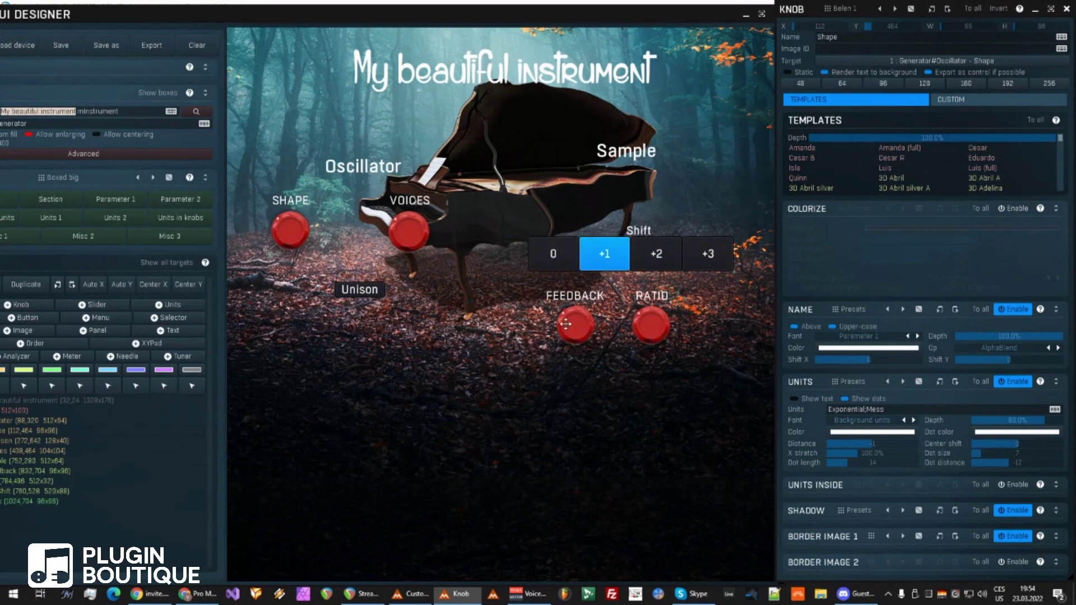
drag(587, 324, 659, 316)
click(650, 324)
Restyle the Shift selector as grey buttons and make Unison a large button
click(652, 250)
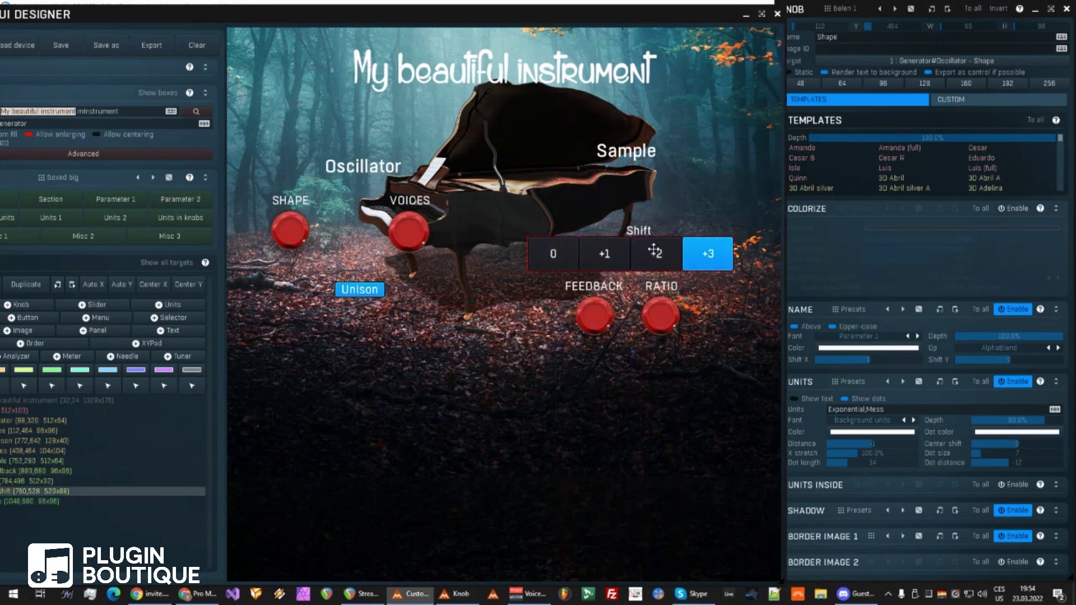
click(908, 10)
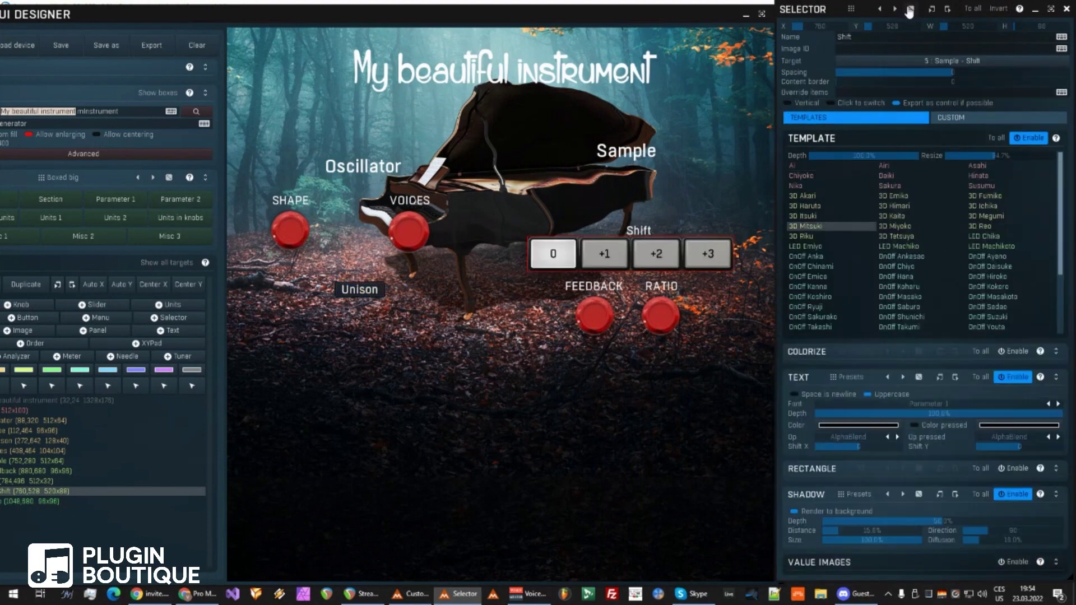
click(909, 10)
click(909, 11)
click(496, 412)
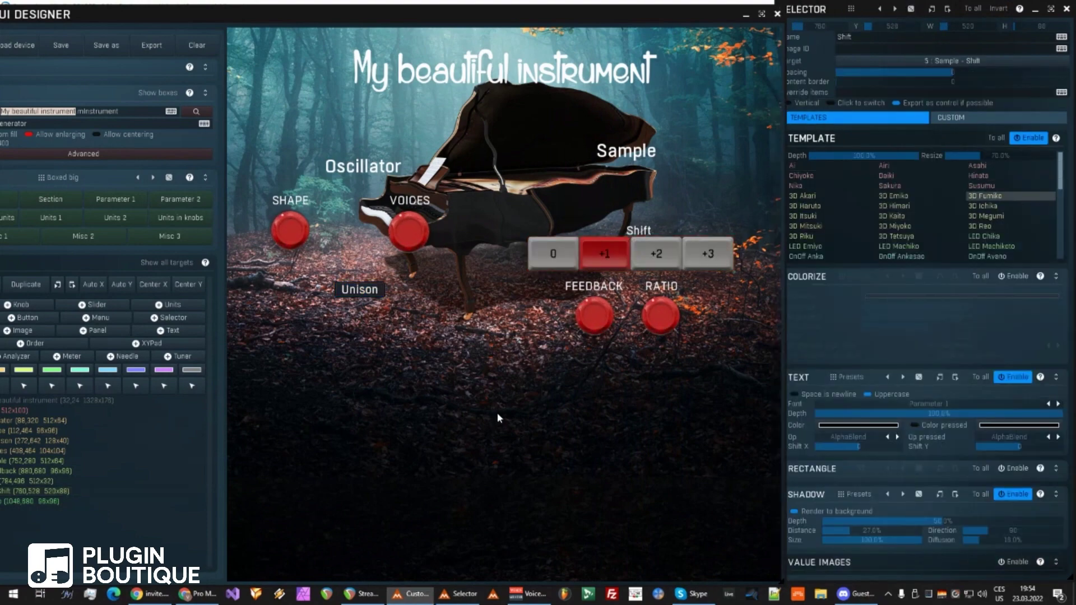
click(363, 291)
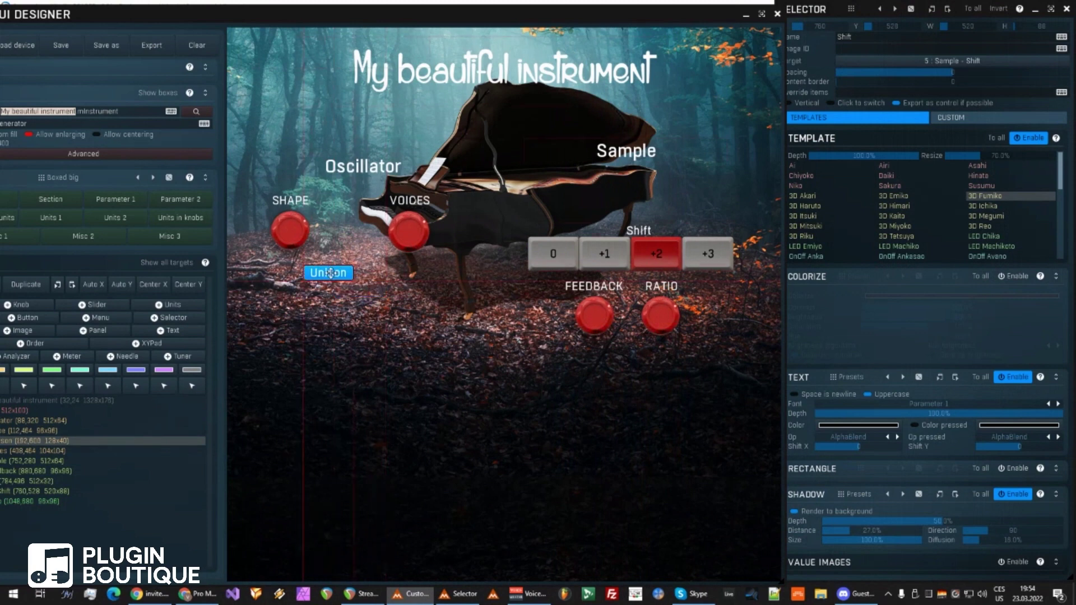
click(911, 10)
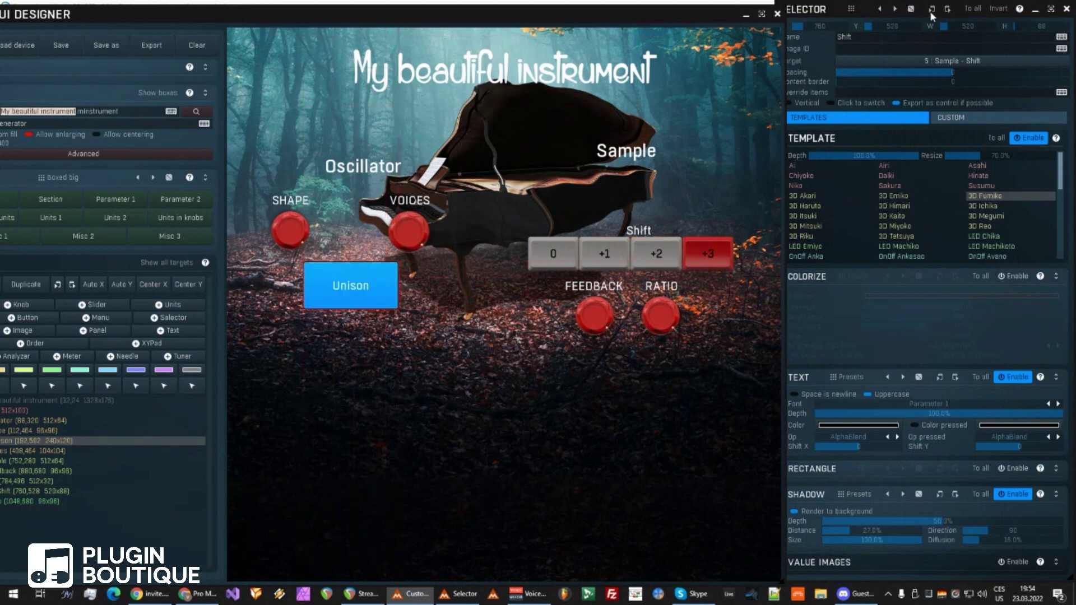
click(908, 10)
click(908, 9)
click(907, 10)
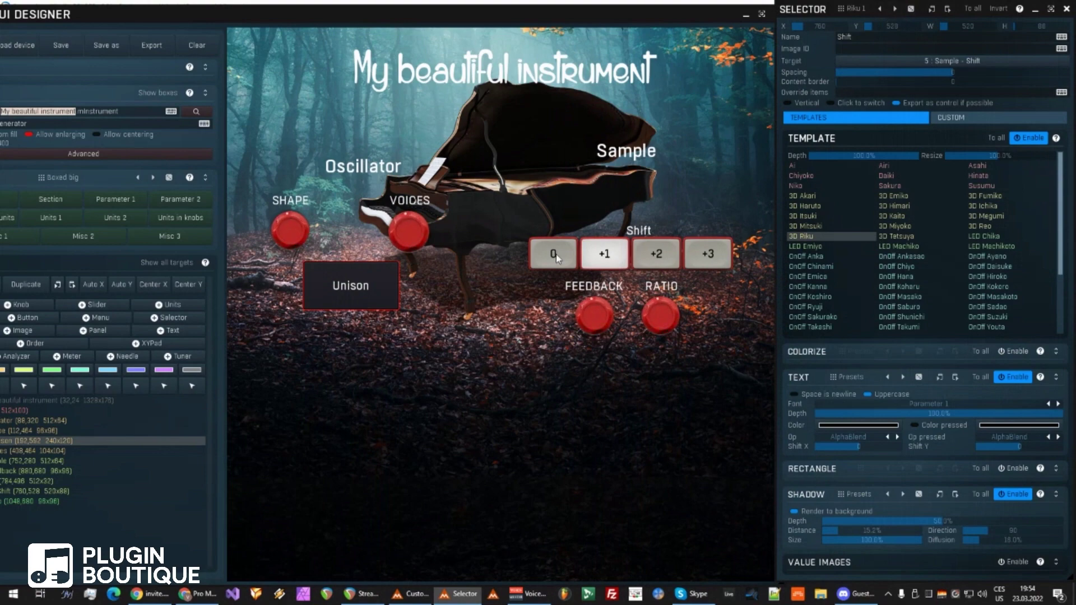
Make Unison a green round button under Oscillator and nudge the Sample heading down-right
click(327, 291)
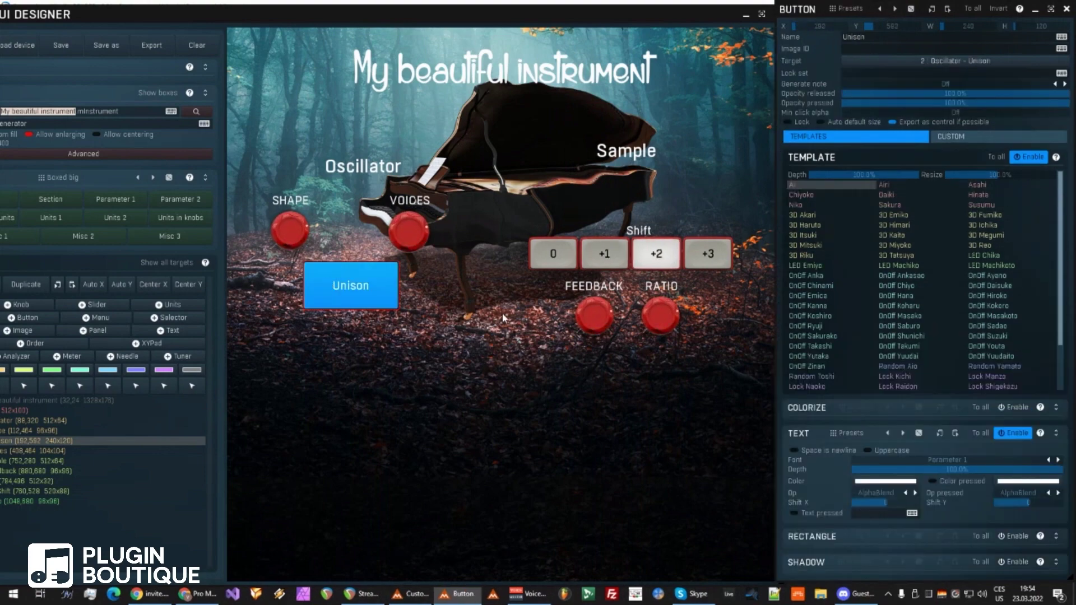
click(61, 51)
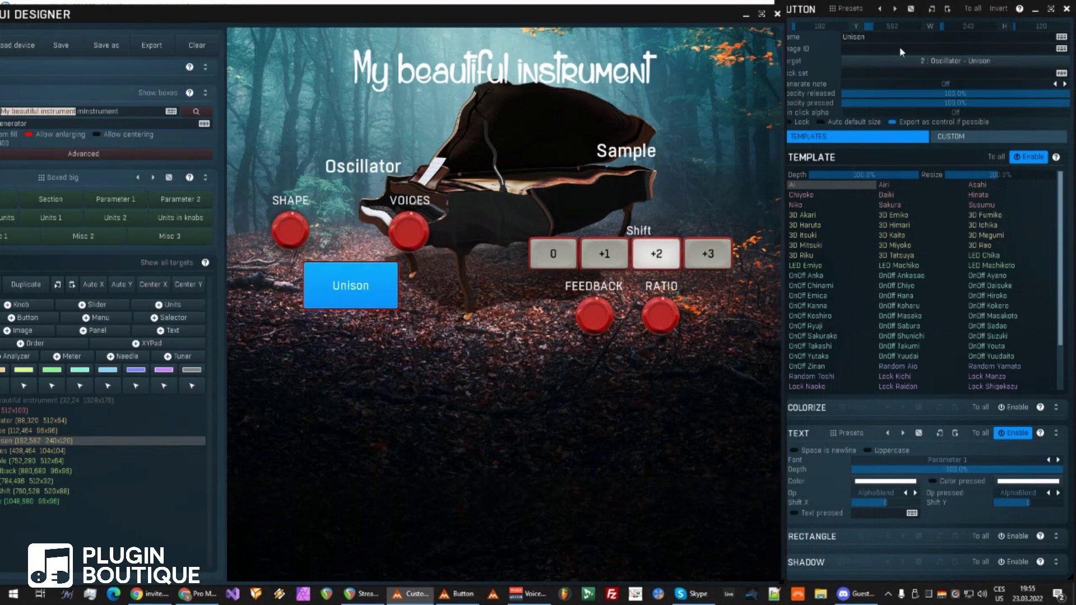
click(911, 10)
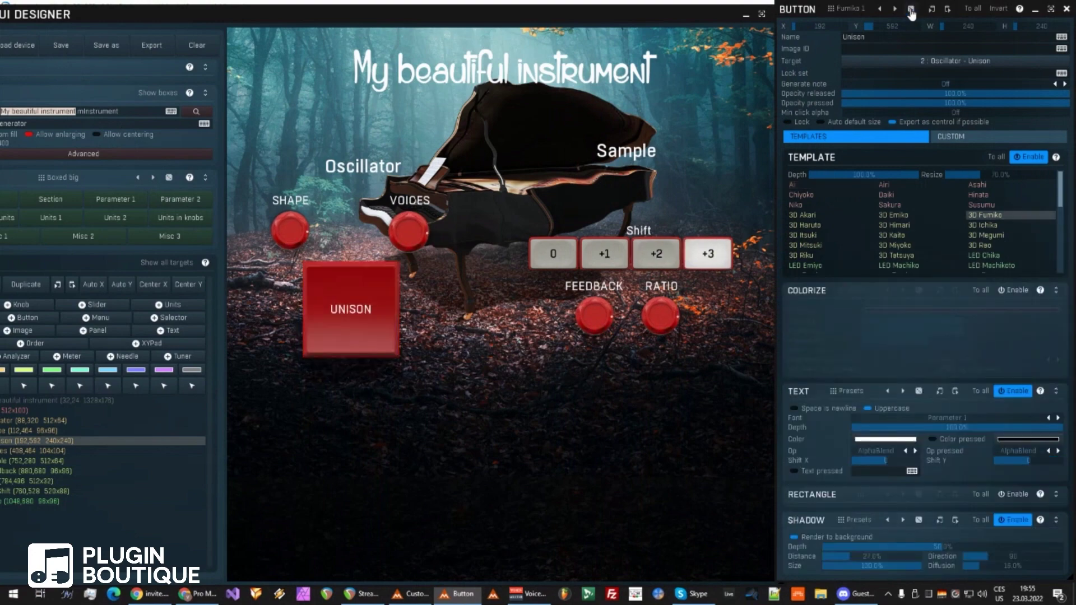
click(911, 10)
click(911, 9)
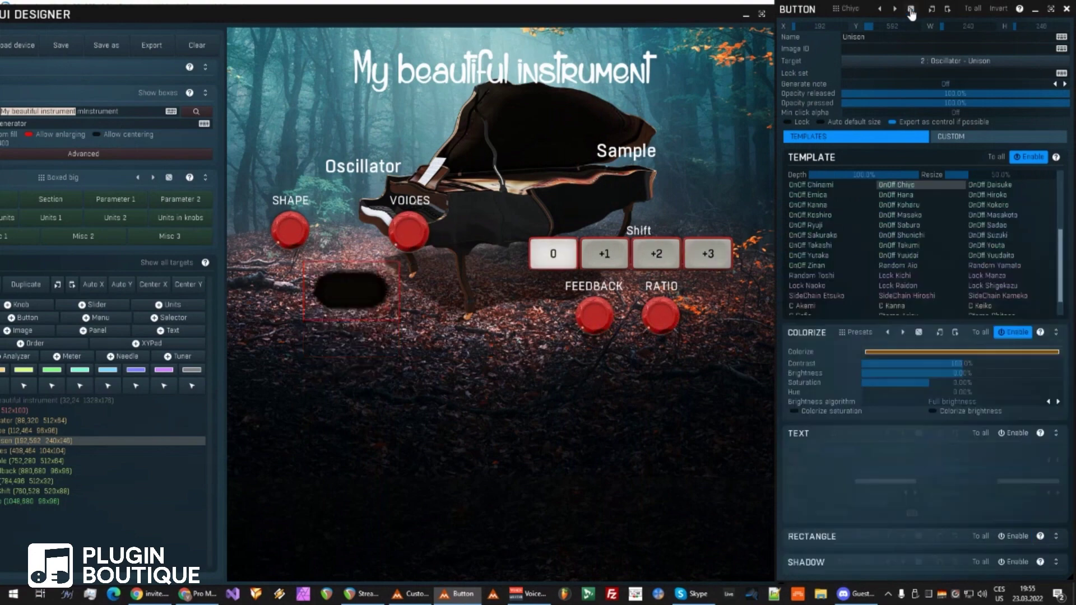
click(911, 10)
click(911, 9)
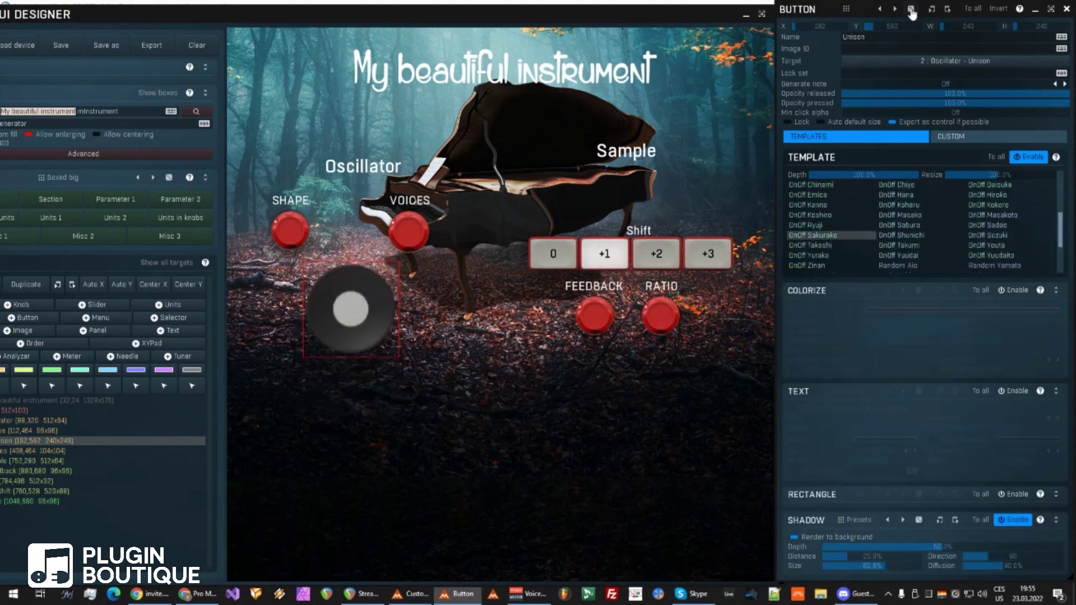
click(911, 9)
click(911, 10)
click(911, 10)
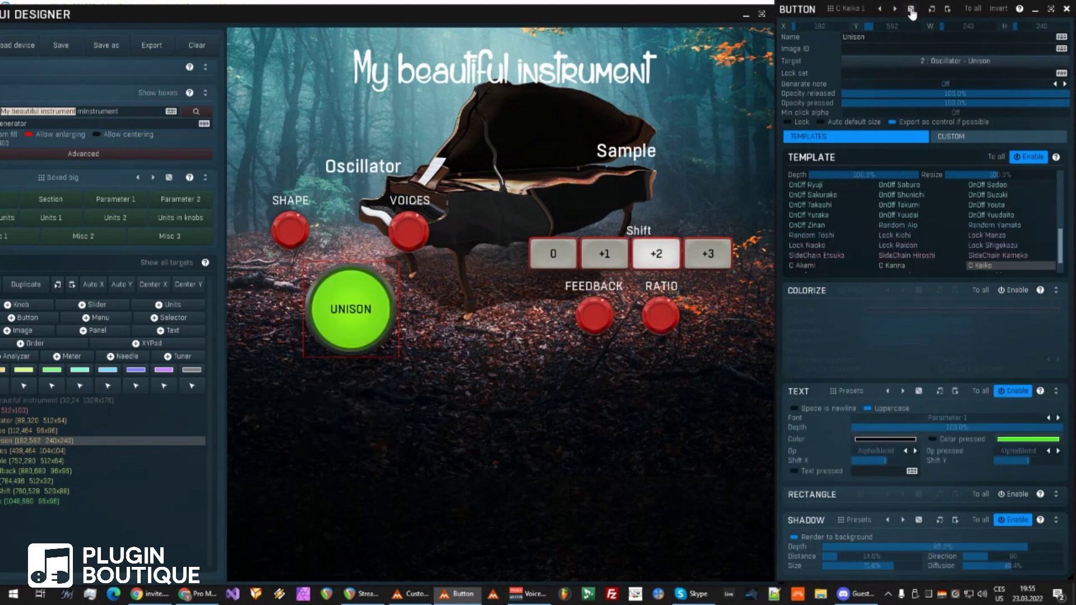
drag(381, 309, 358, 289)
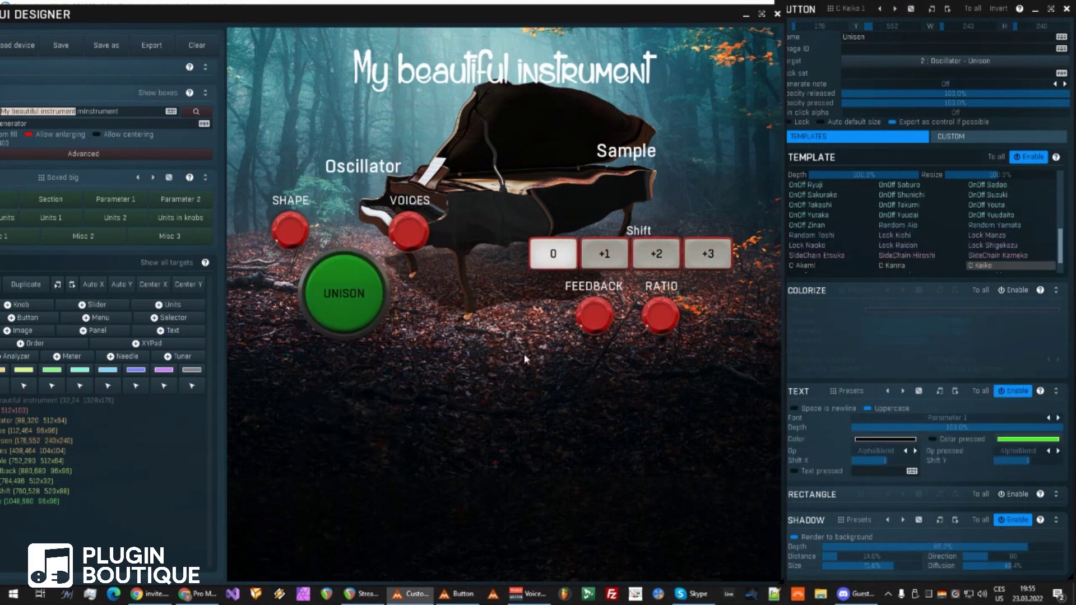
drag(617, 150, 627, 163)
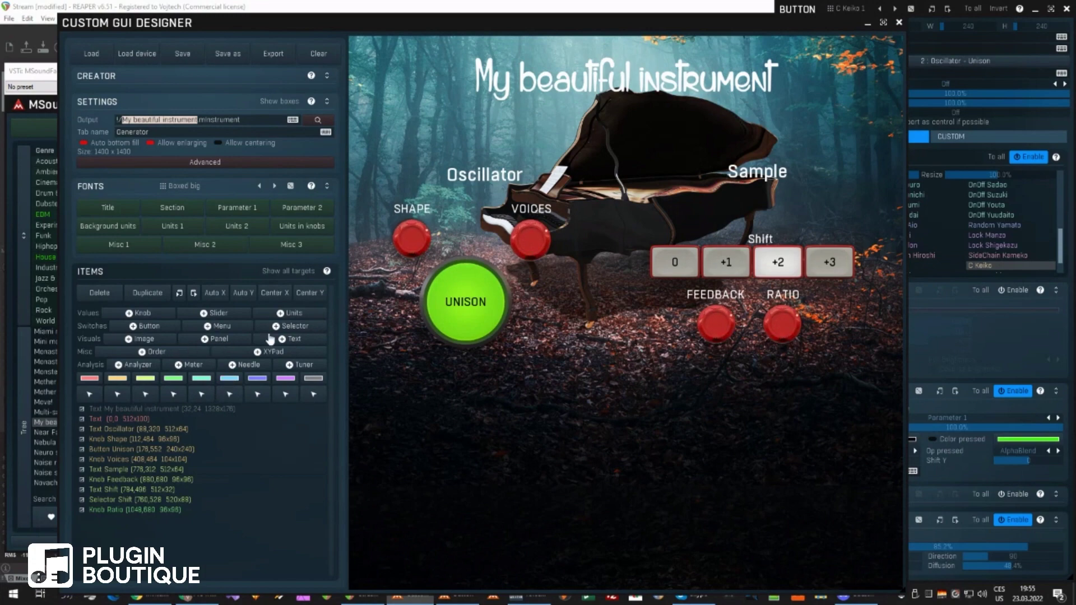
Add a panel over the Oscillator controls and try random panel looks
click(231, 340)
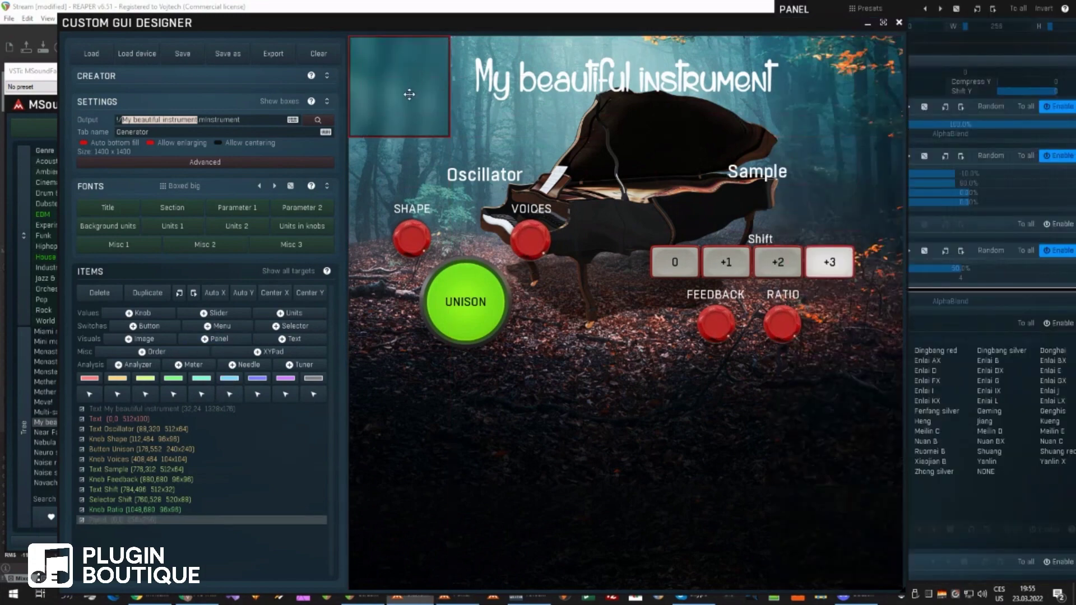
drag(418, 125, 580, 368)
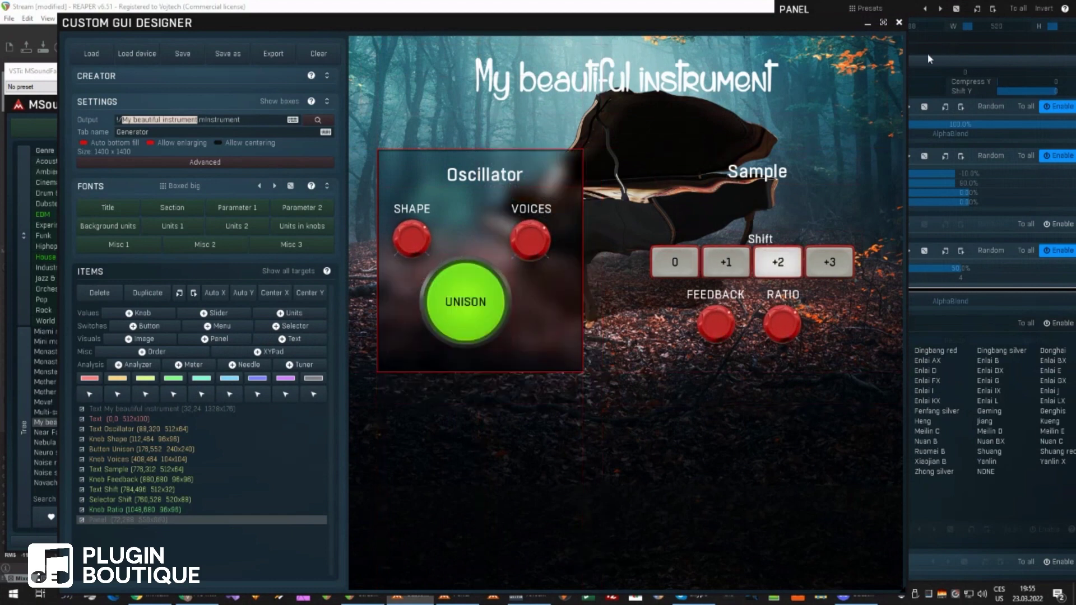
click(913, 46)
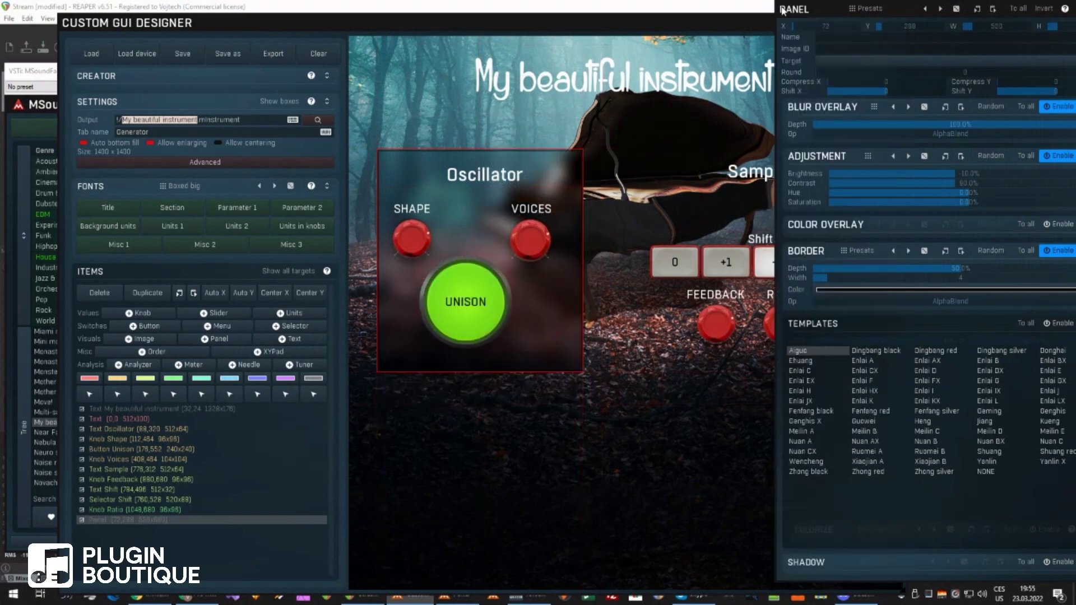
click(955, 11)
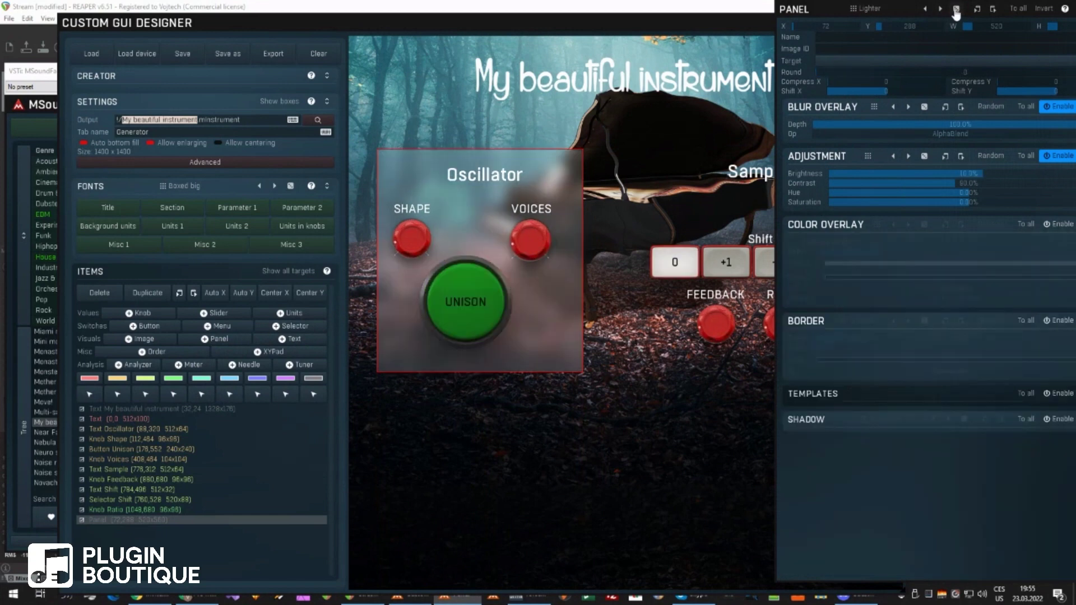
click(955, 10)
click(956, 10)
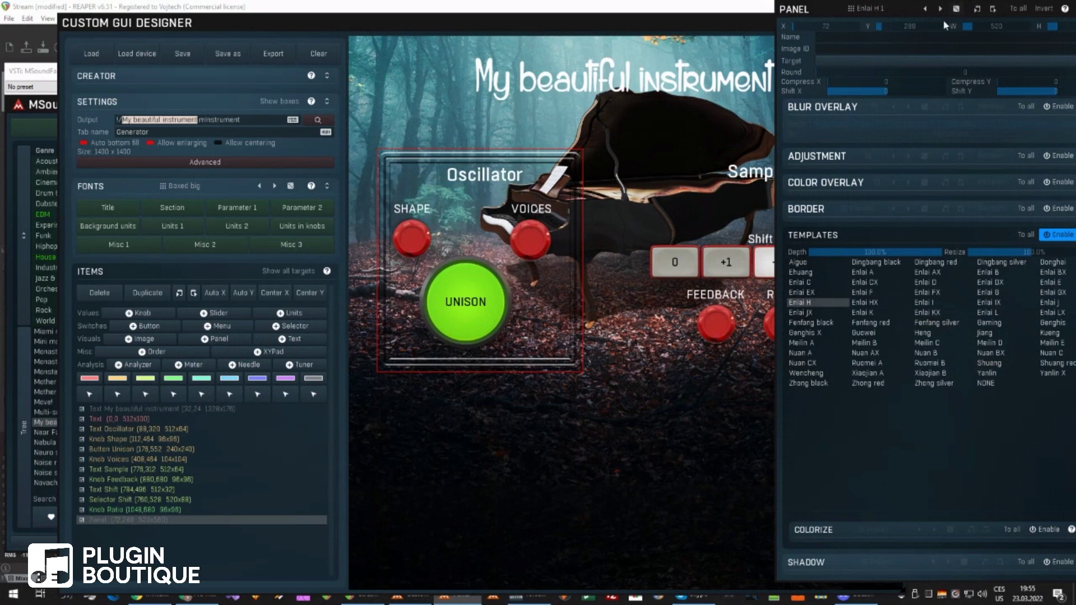
Settle on a dark blurred panel style and duplicate the panel
click(515, 307)
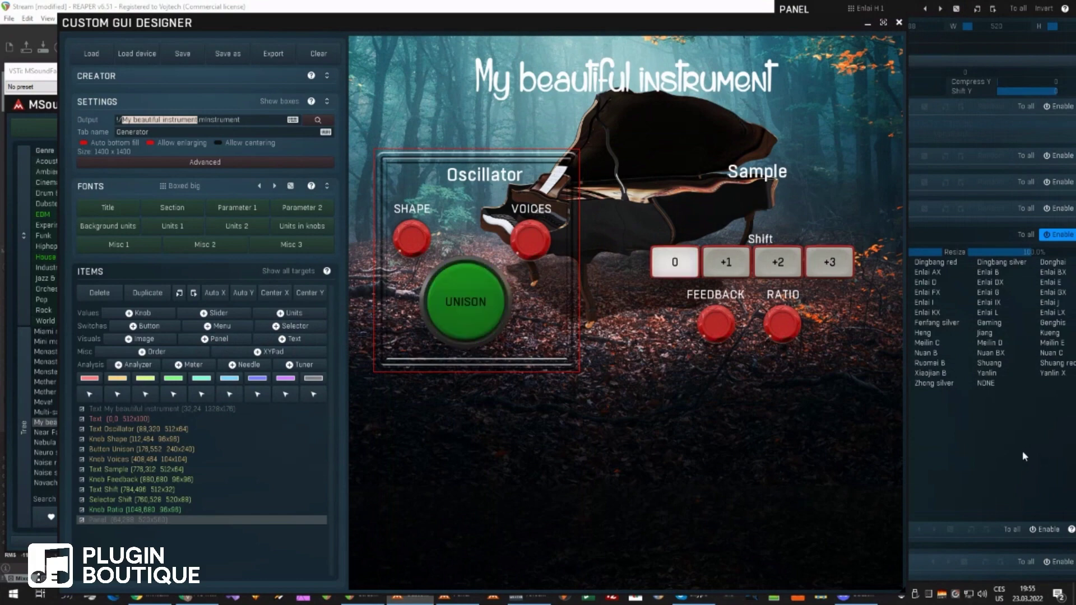
click(956, 10)
click(956, 10)
click(956, 10)
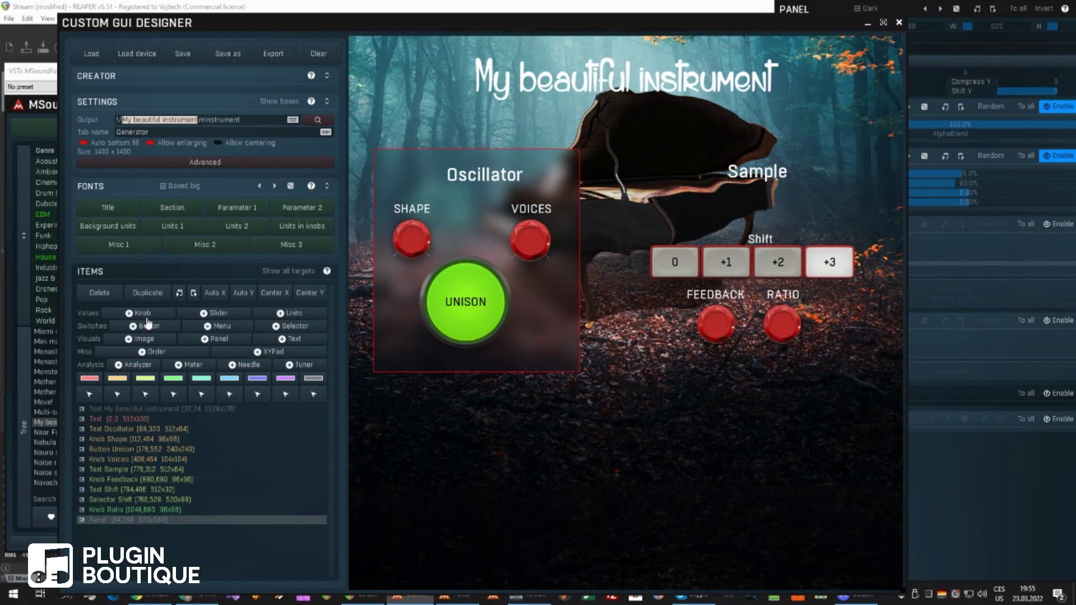
click(148, 293)
Move the panel copy behind the Sample controls, then show all targets and move the Information list aside
drag(491, 480, 771, 263)
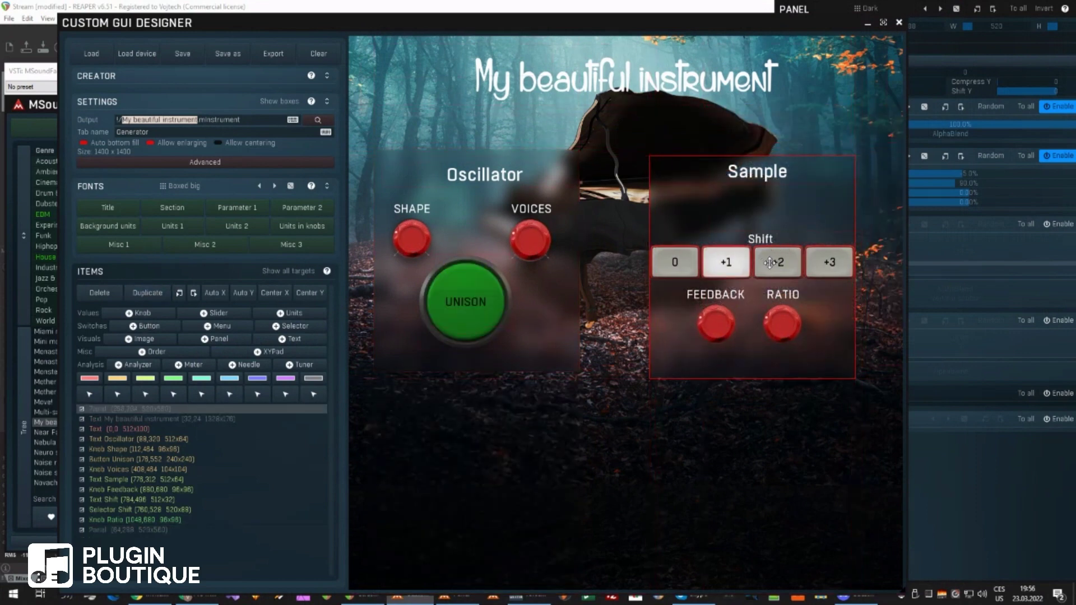
click(542, 478)
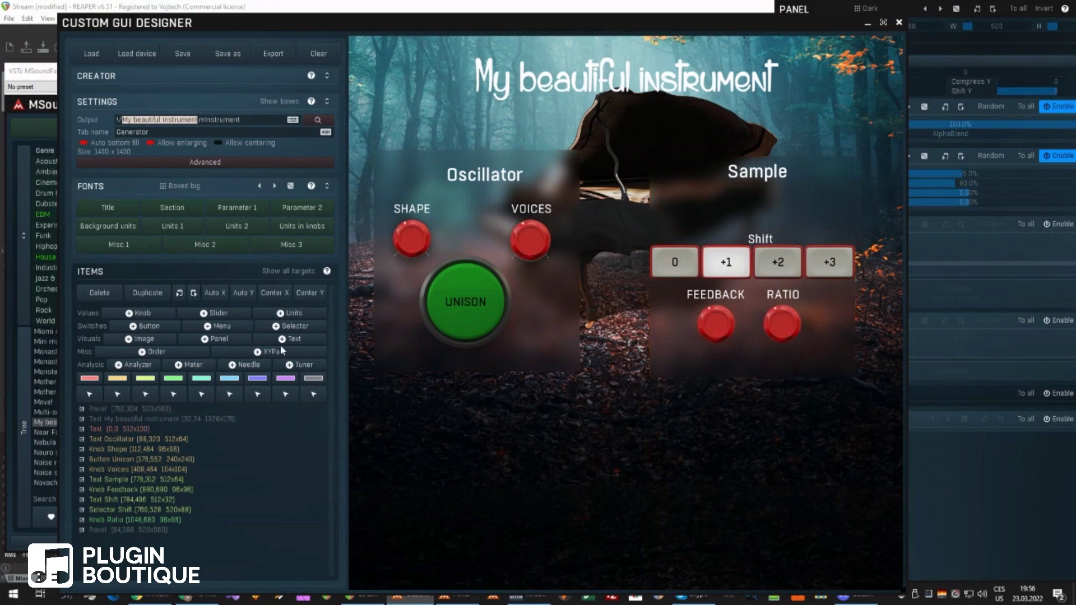
click(287, 272)
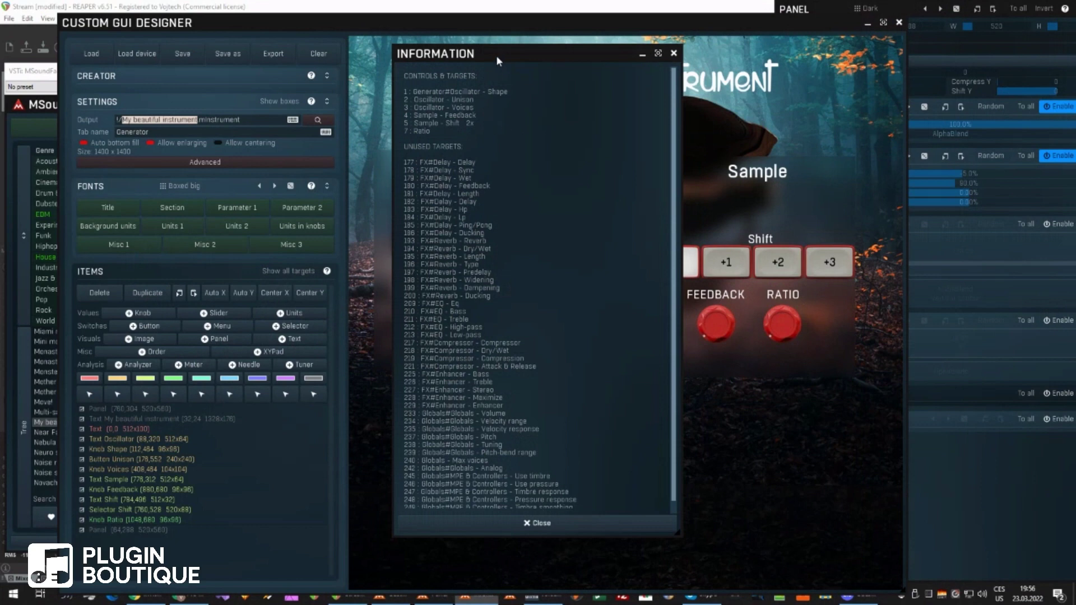
drag(496, 55, 344, 85)
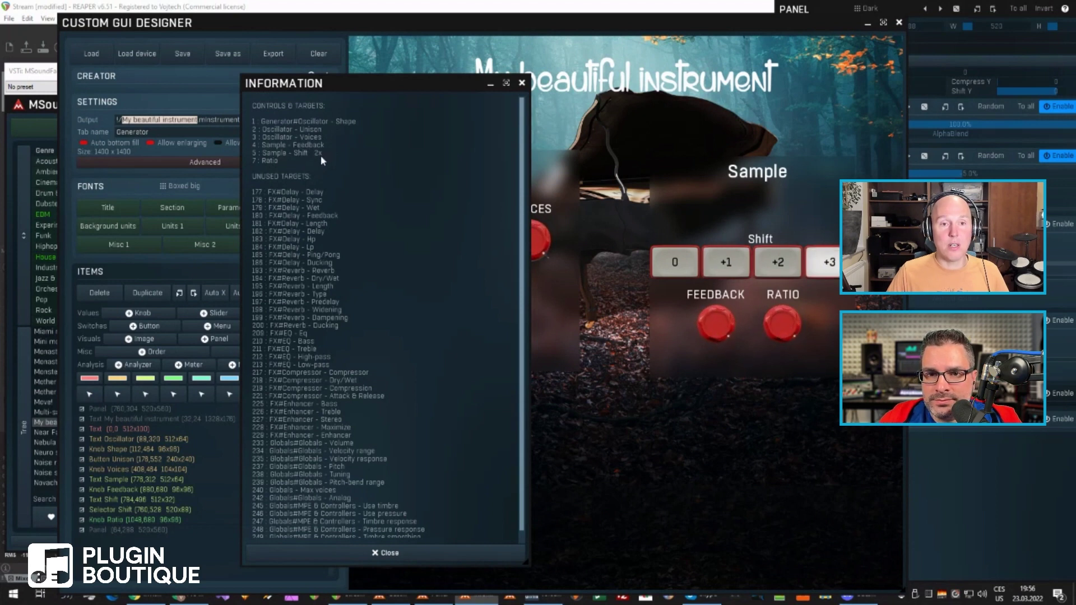
Move the Sample panel to the end of the Items list and raise the Shift label slightly
click(521, 84)
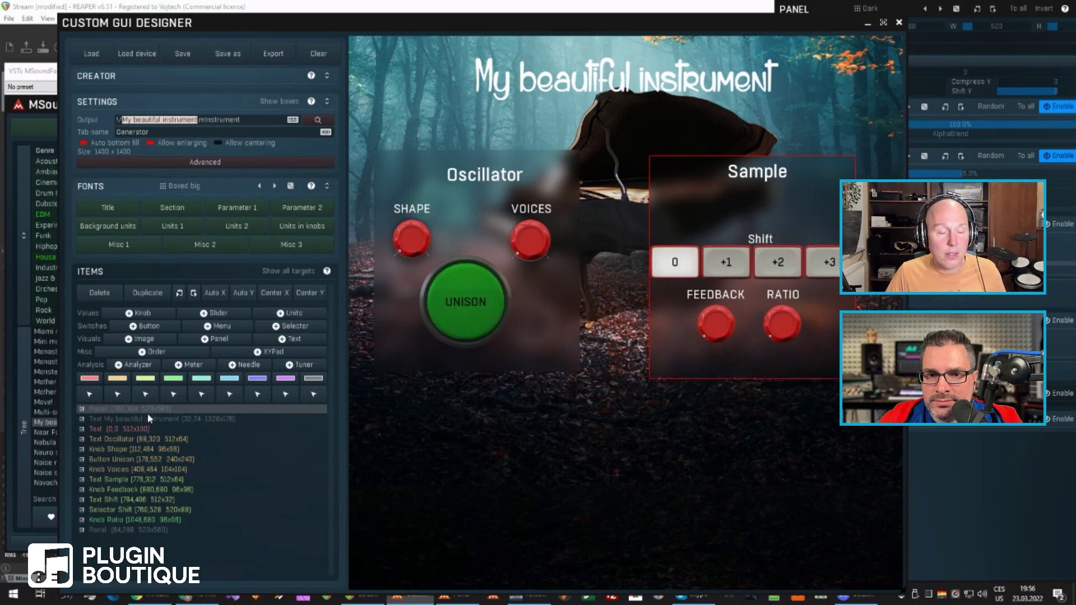
drag(146, 410, 160, 537)
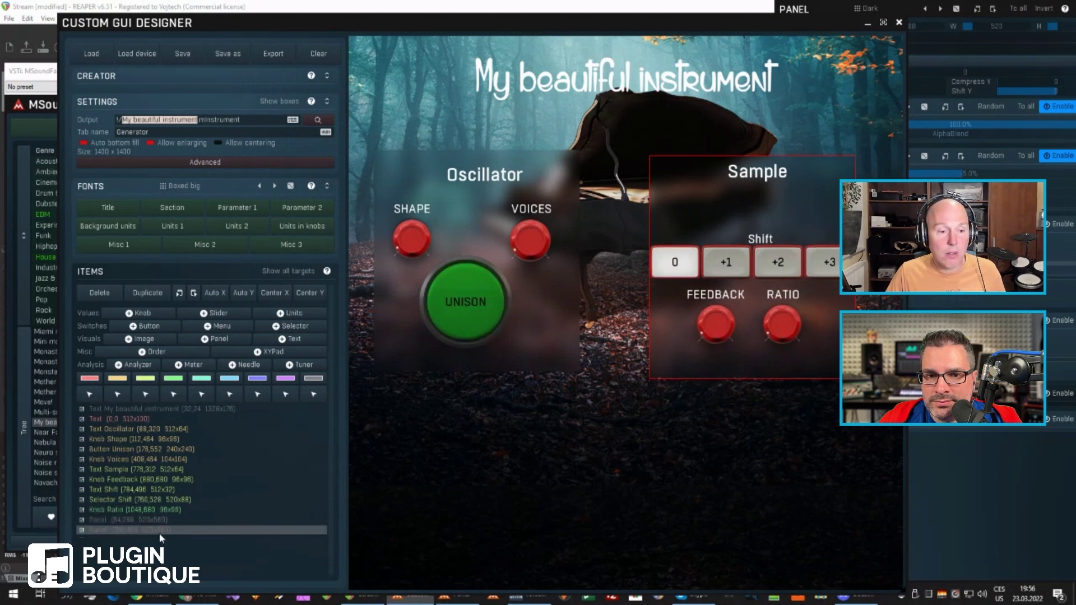
click(762, 241)
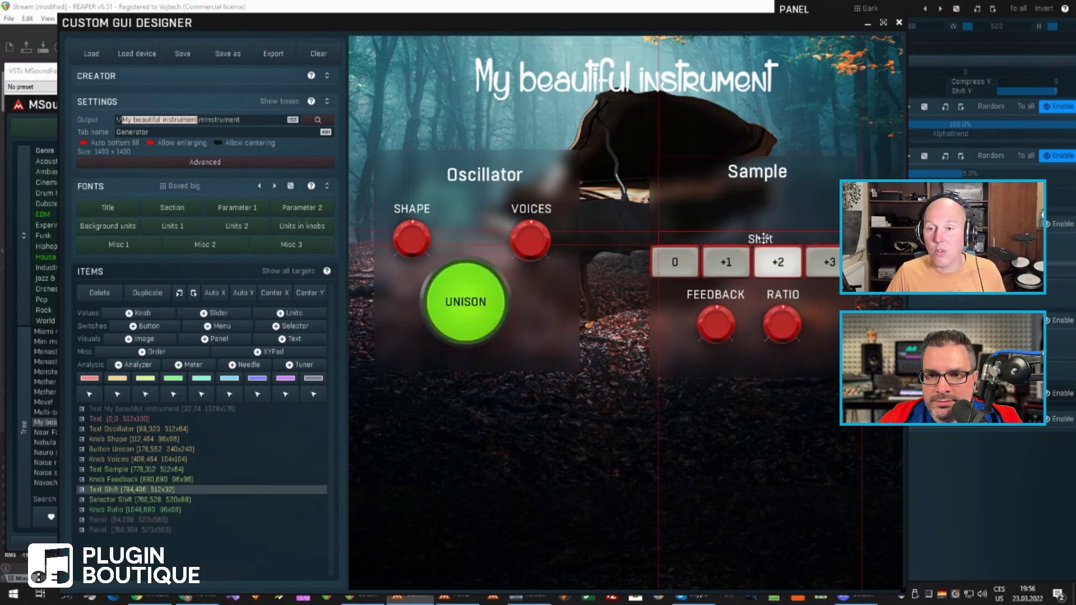
drag(767, 241, 767, 232)
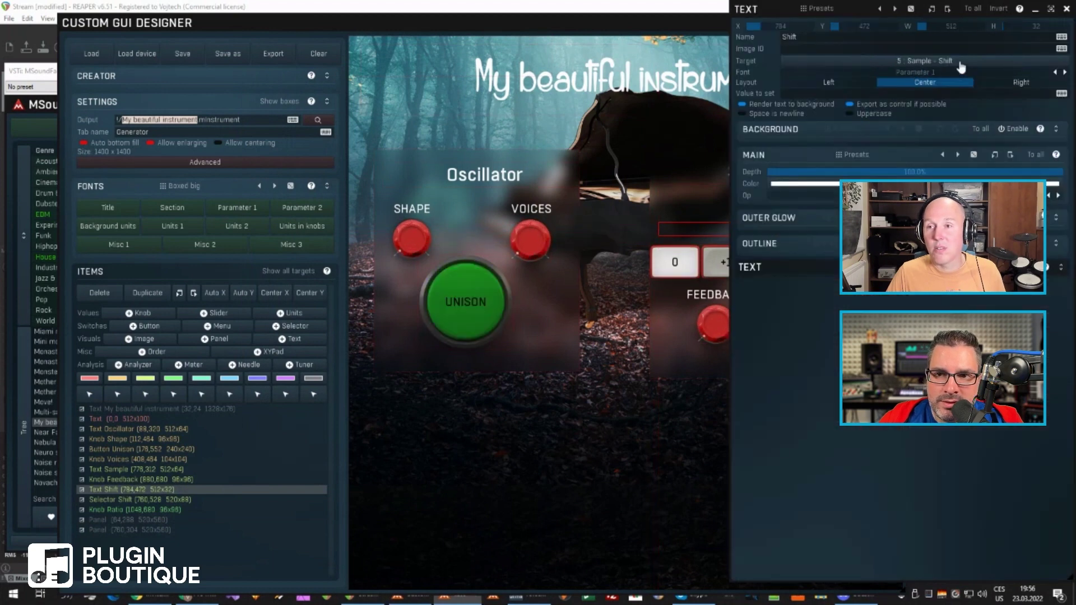
drag(747, 10, 708, 18)
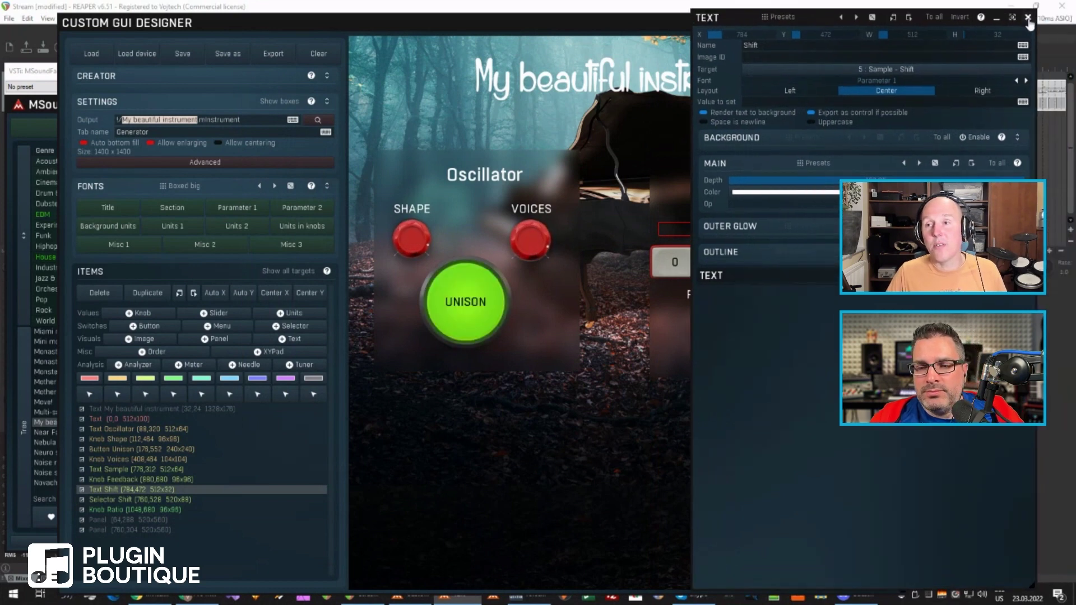
click(1028, 18)
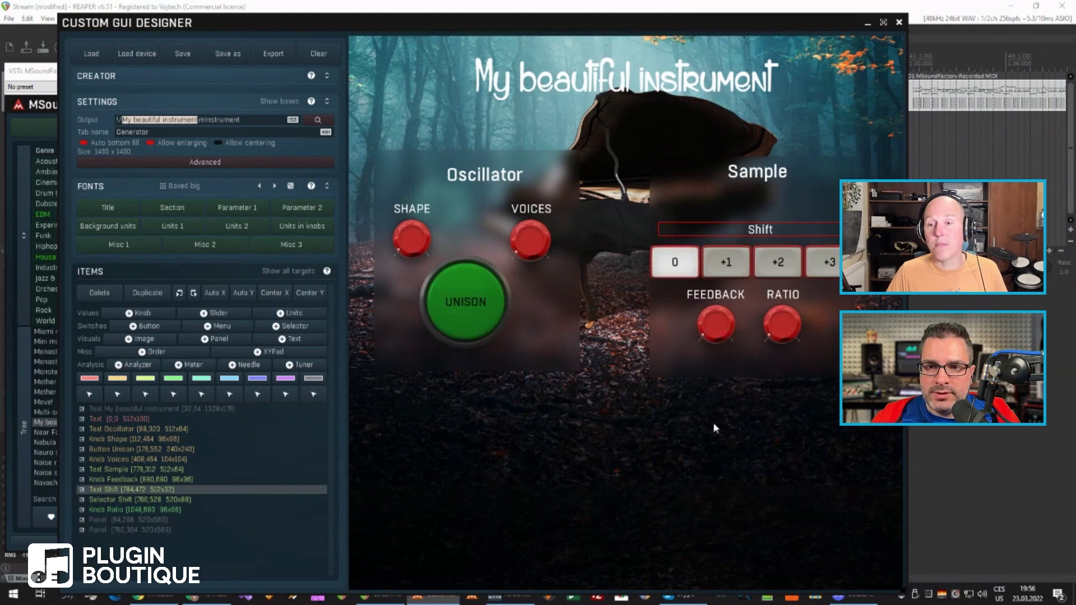
click(729, 261)
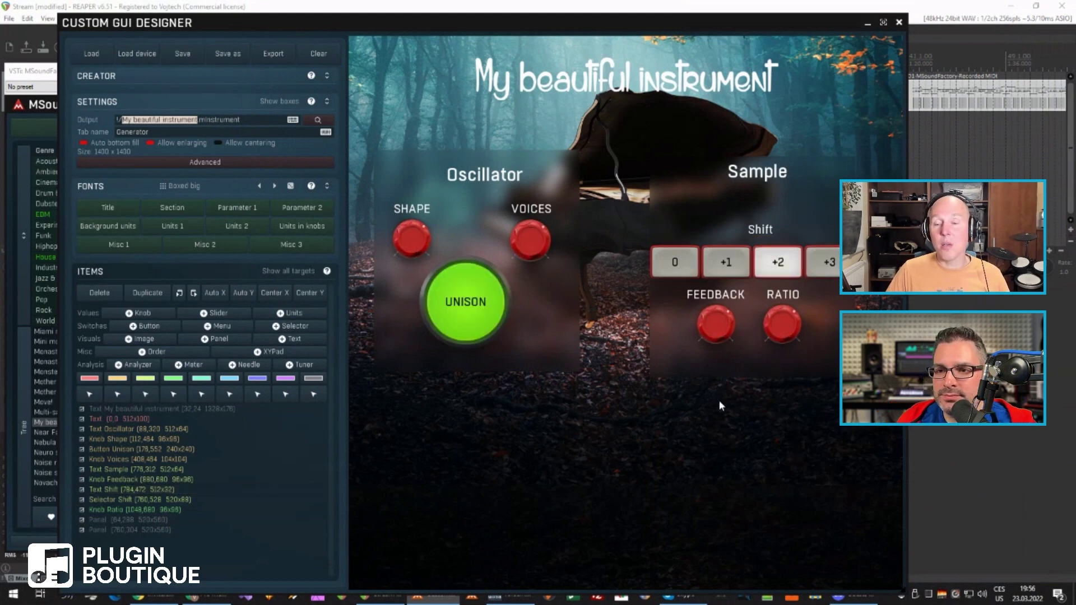
Rename the Feedback knob to Feedbac2222 in its properties
click(713, 323)
double_click(716, 325)
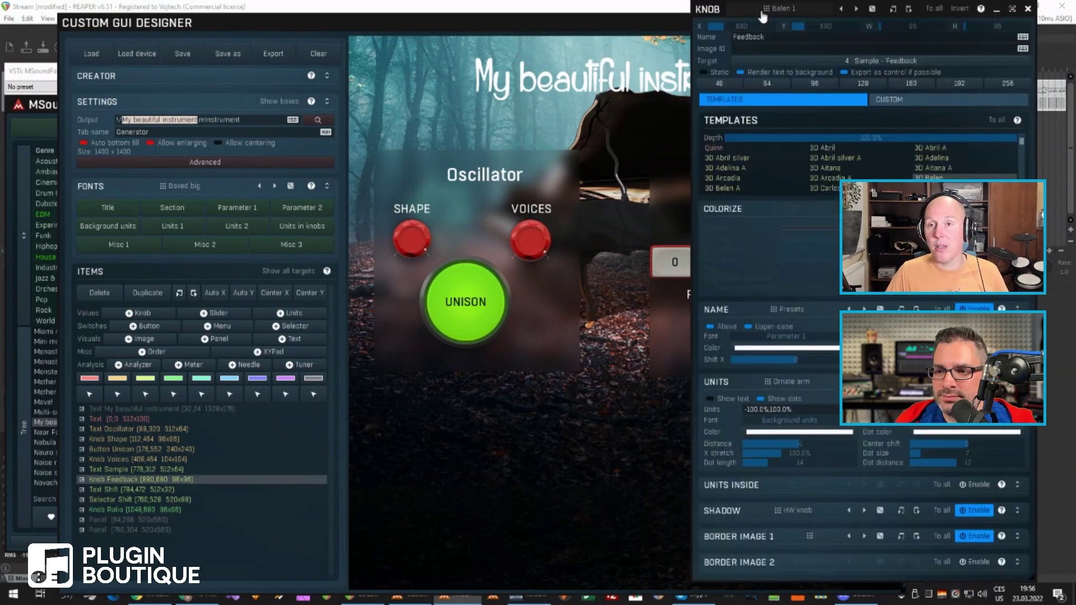
key(BackSpace)
text(2222)
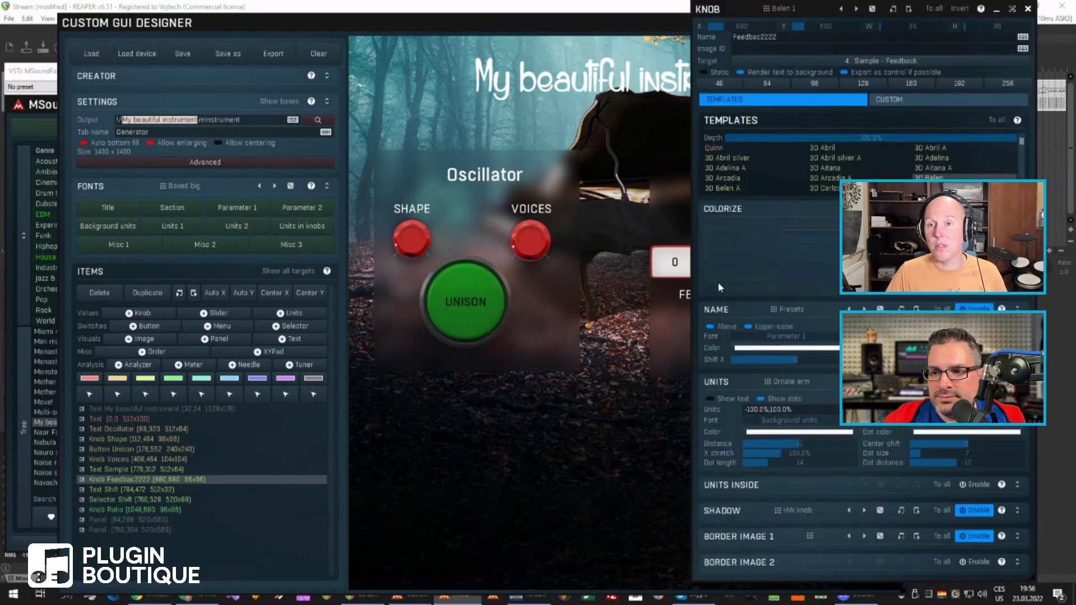
key(Return)
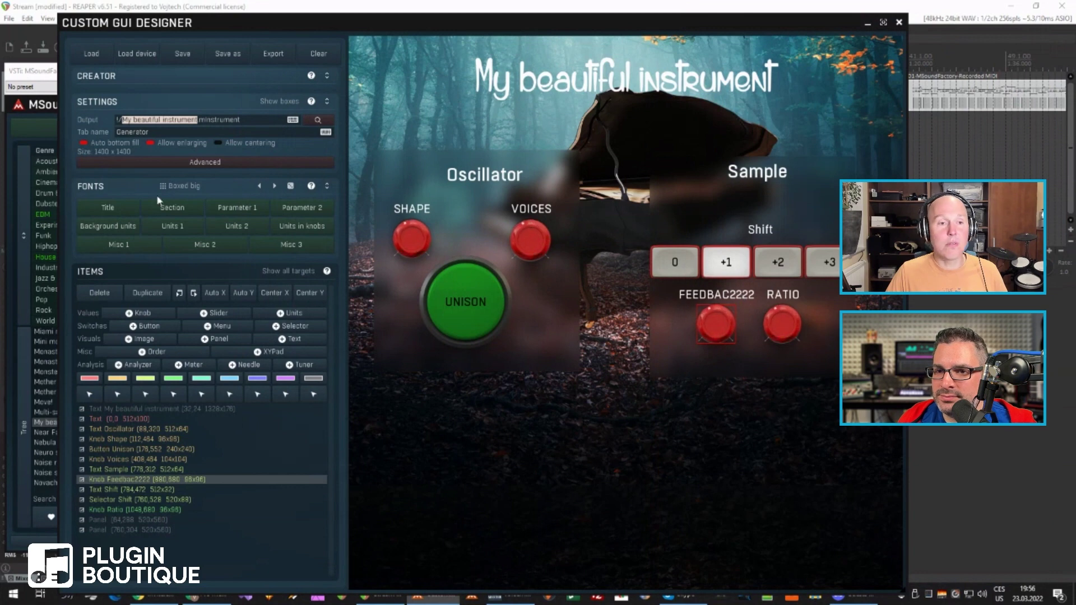
Check that Feedbac2222 appears in the list of controls and targets
click(274, 272)
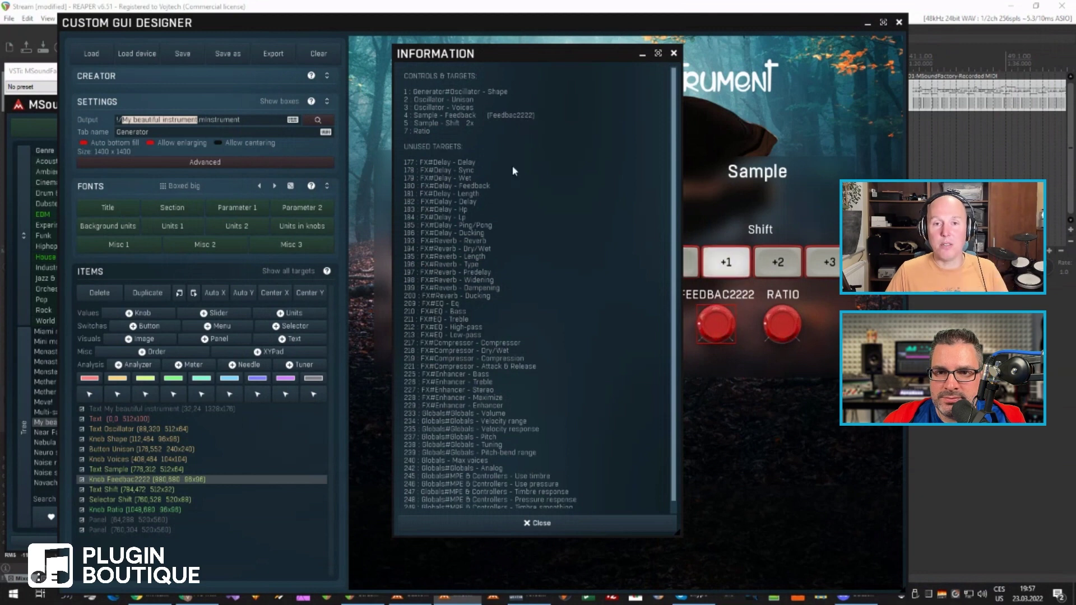
click(508, 529)
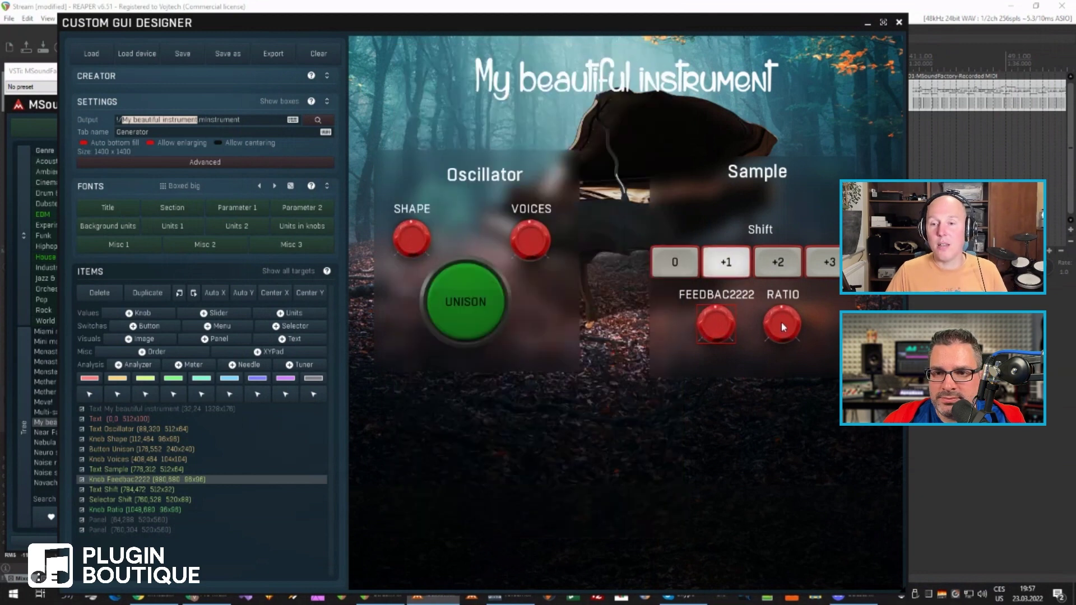
click(290, 272)
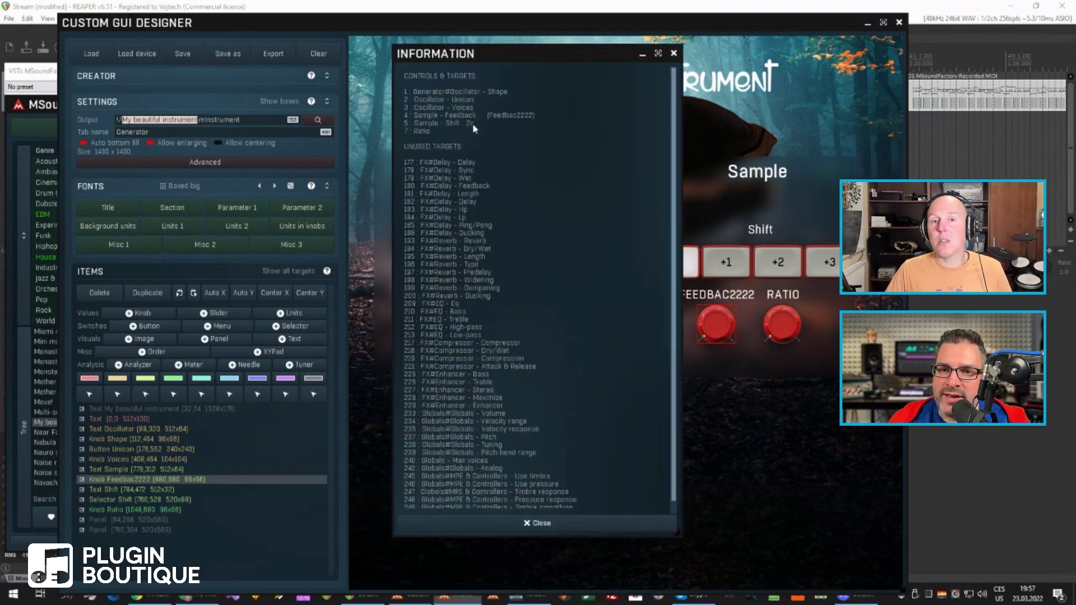
click(542, 522)
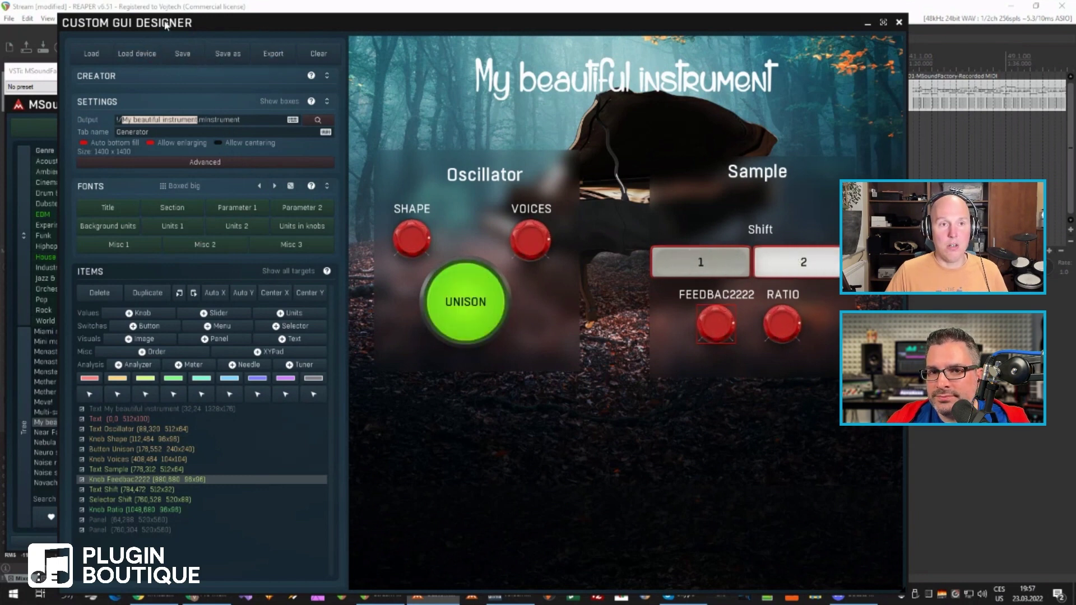
Move the Custom GUI Designer aside and reposition the MSoundFactory player window showing the forest GUI
drag(166, 23, 908, 84)
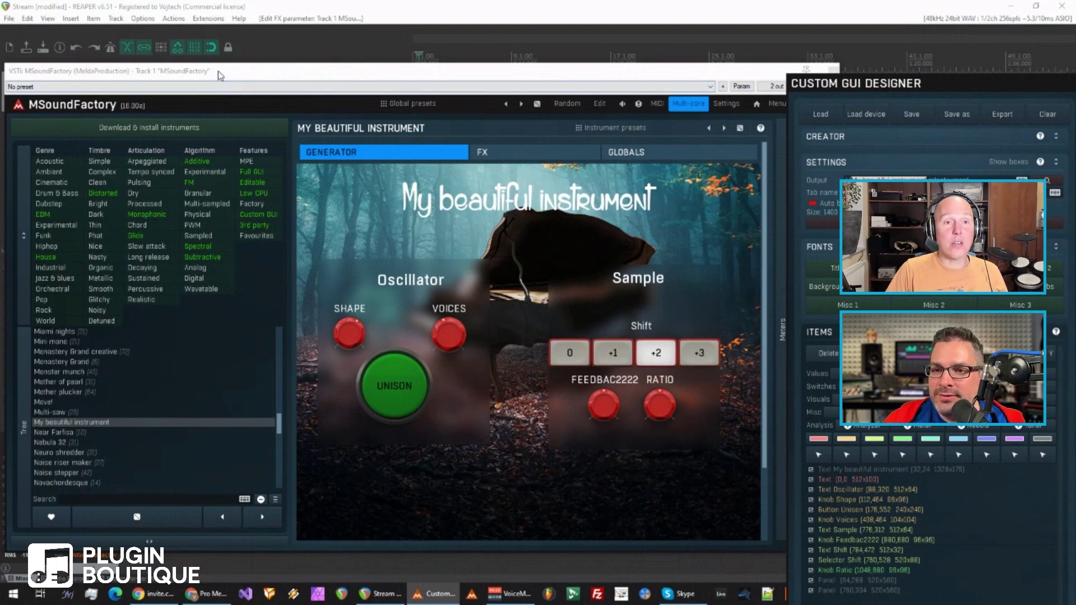
drag(218, 71, 228, 48)
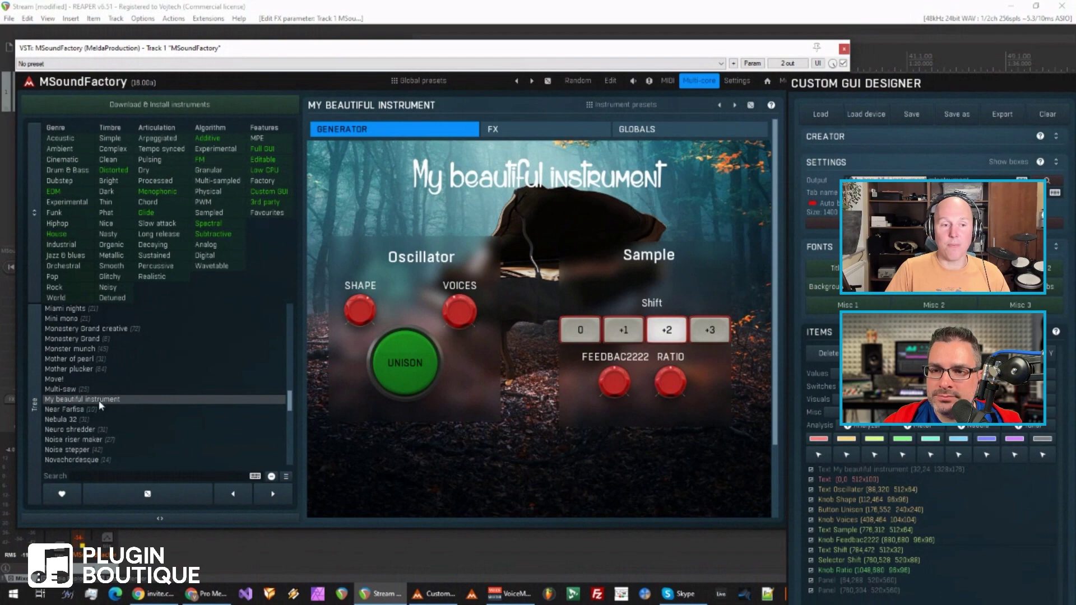
click(80, 411)
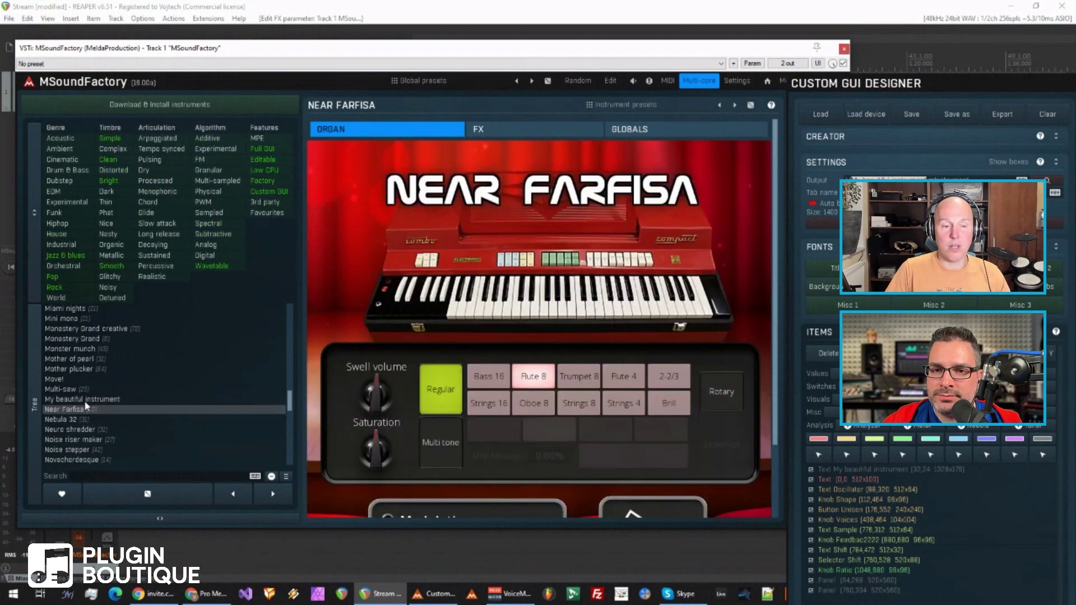
click(85, 400)
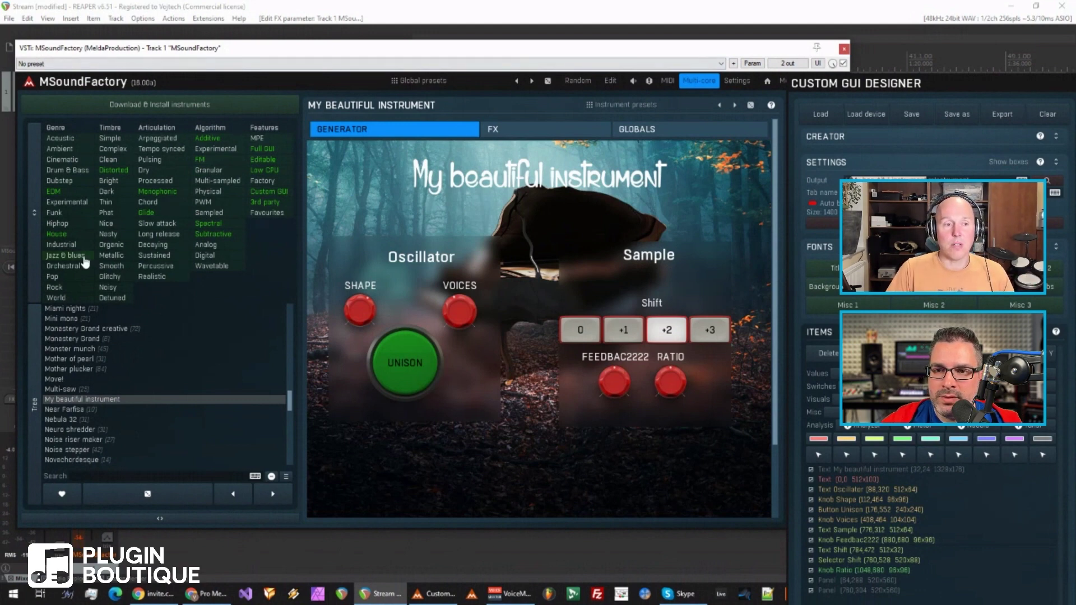
drag(163, 51, 244, 52)
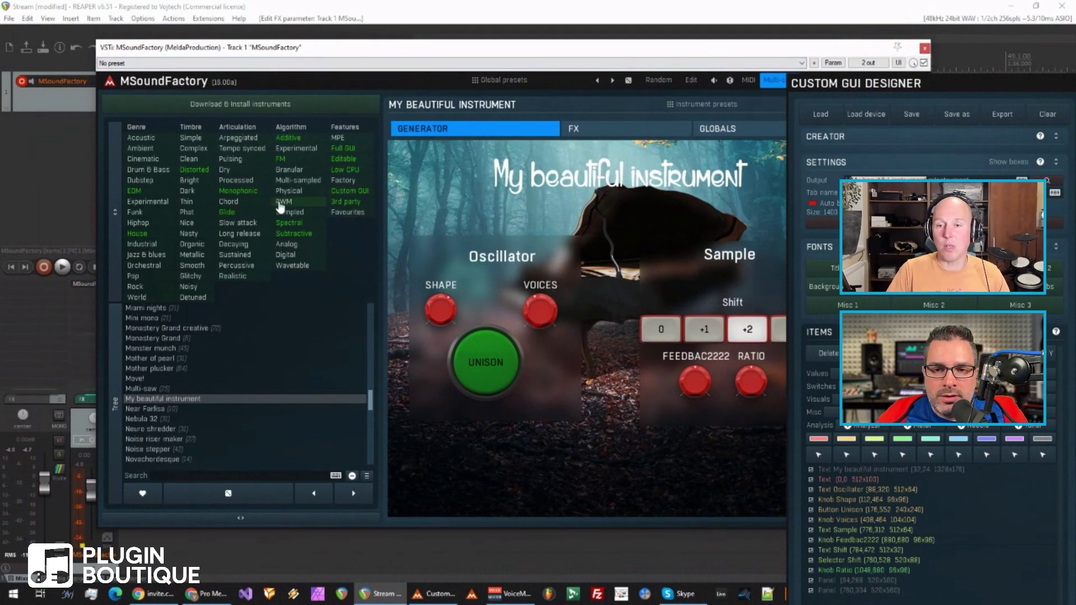
drag(346, 49, 271, 54)
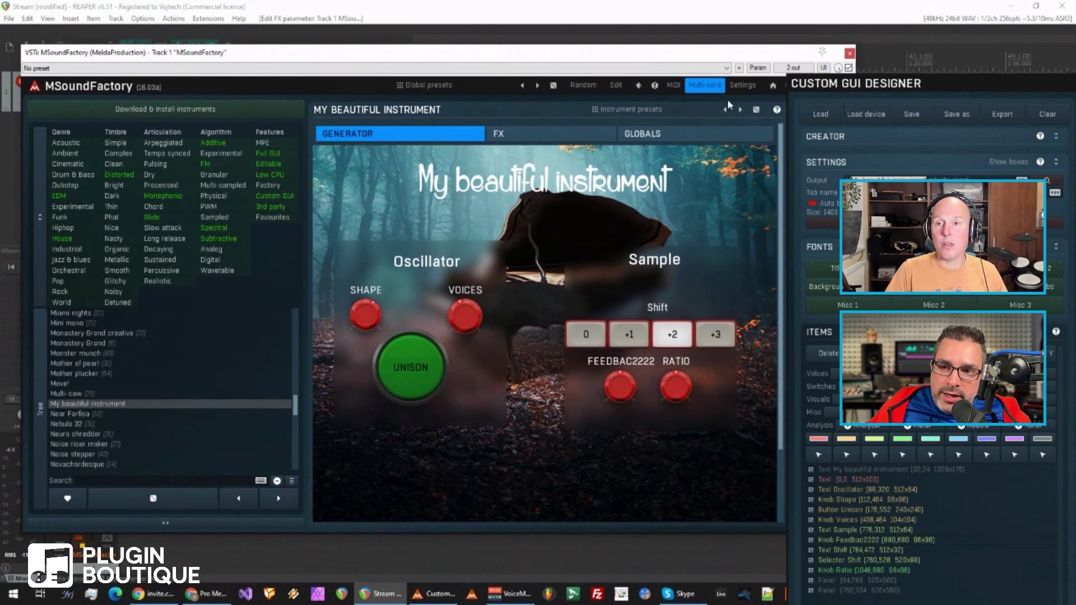
Deactivate the MCompleteBundle and MDrummer licences in the Licence manager, then close Settings
click(743, 86)
drag(810, 135, 597, 132)
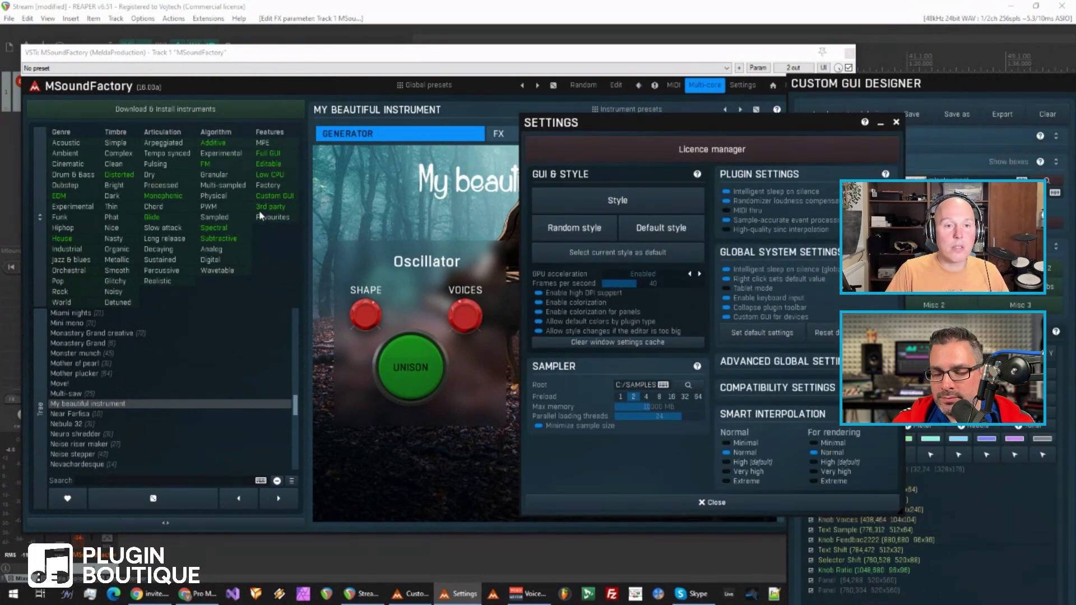
click(709, 150)
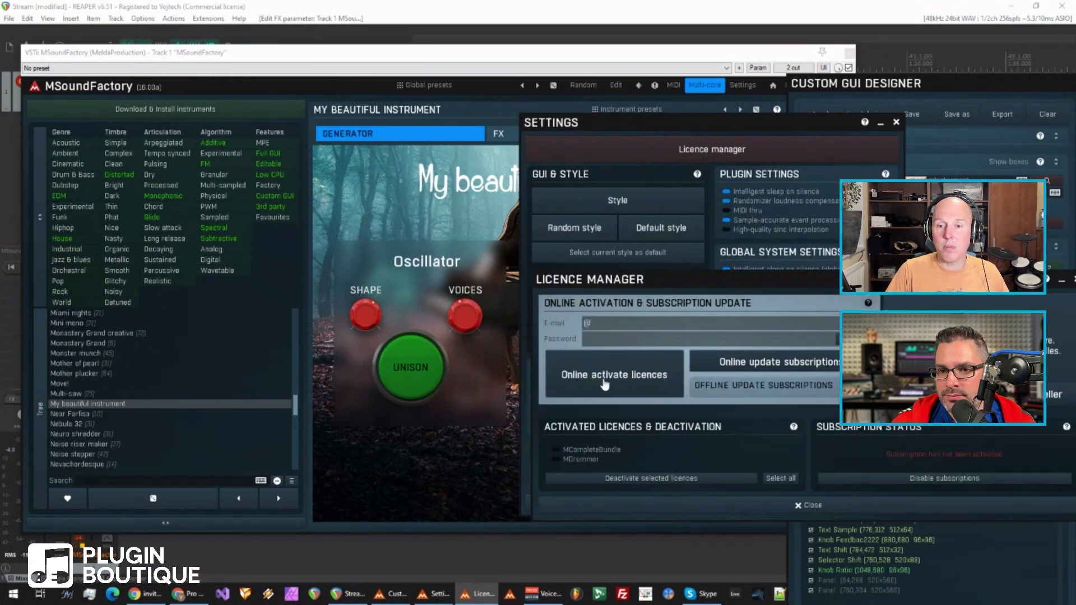
click(582, 459)
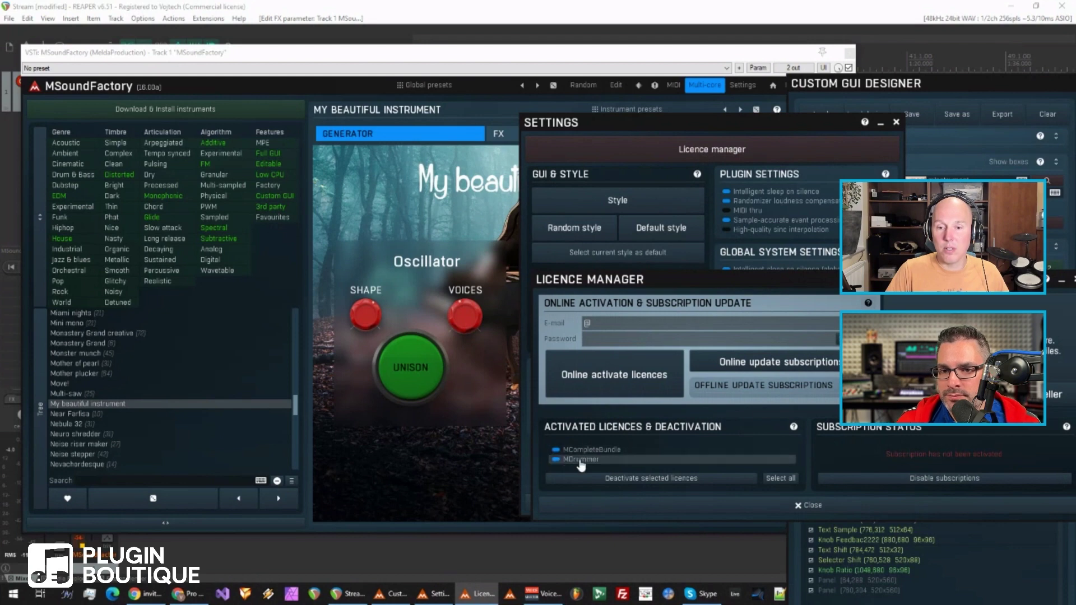
click(671, 481)
click(521, 328)
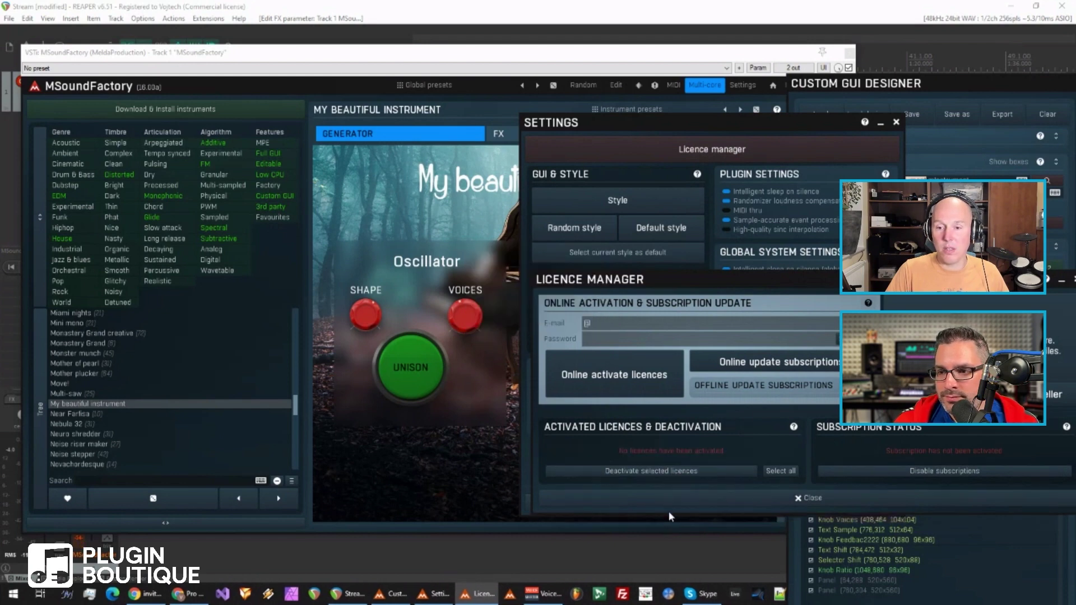
click(670, 505)
click(633, 504)
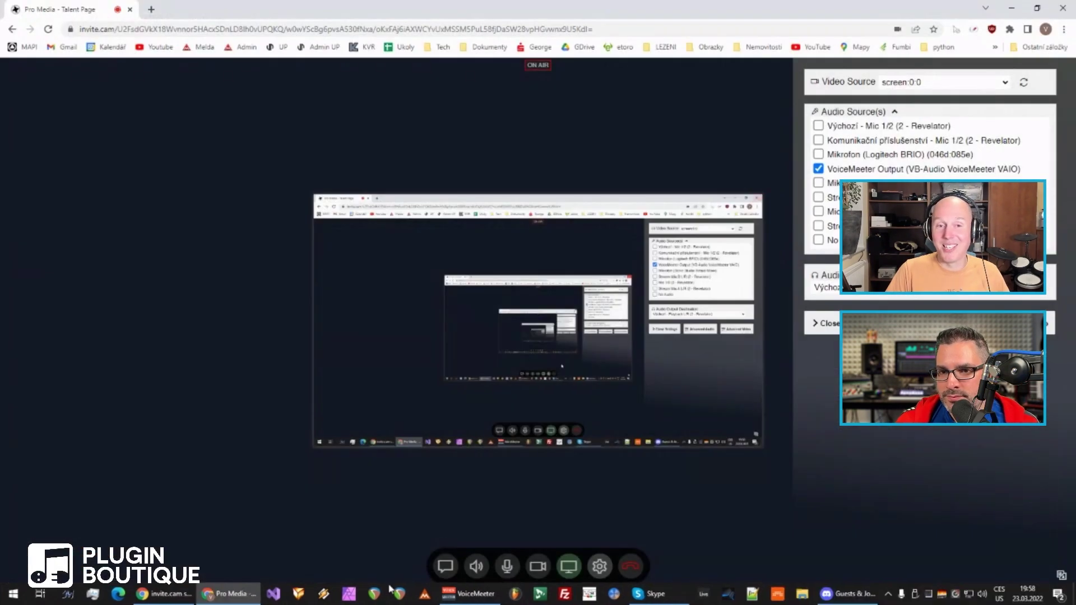
Relaunch REAPER from the taskbar
click(396, 594)
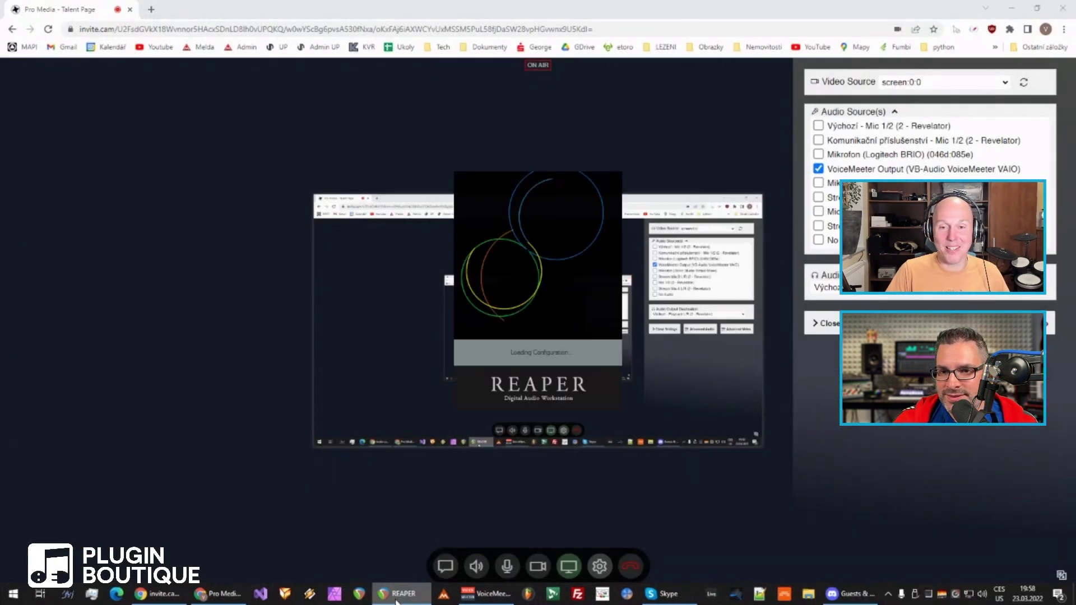